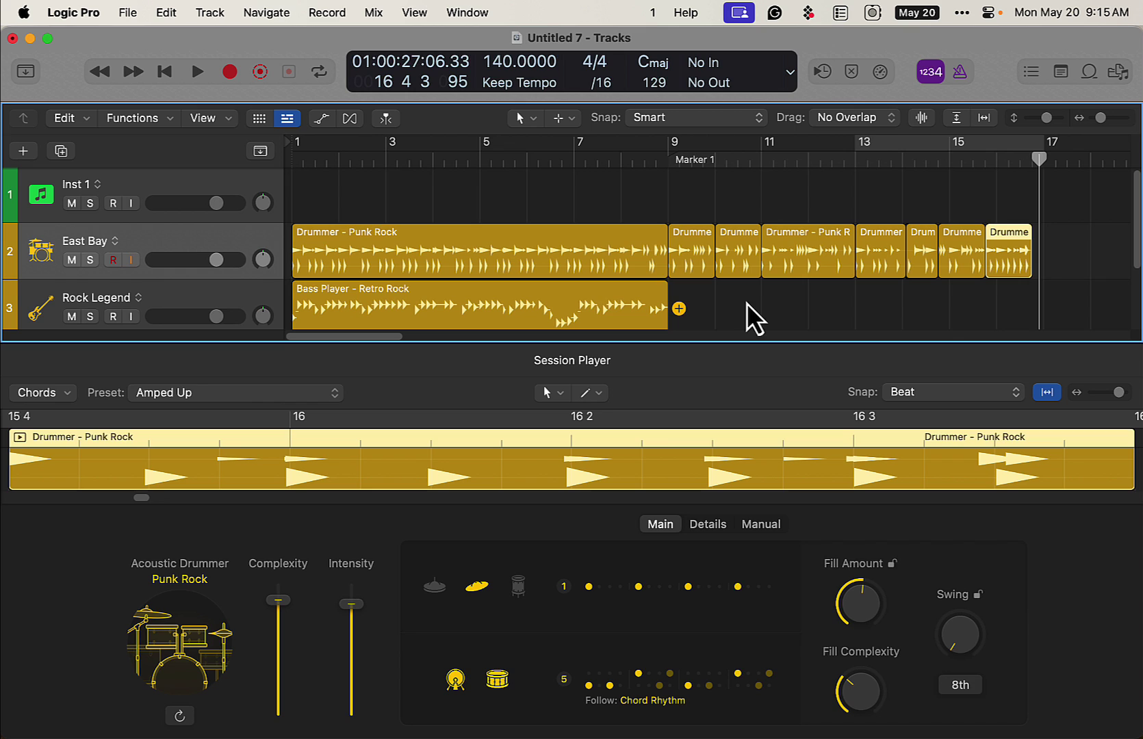
# Turn off the bar 1–9 loop and play the chopped drummer with the bass continuously.
pyautogui.moveTo(311, 141); pyautogui.dragTo(670, 174)
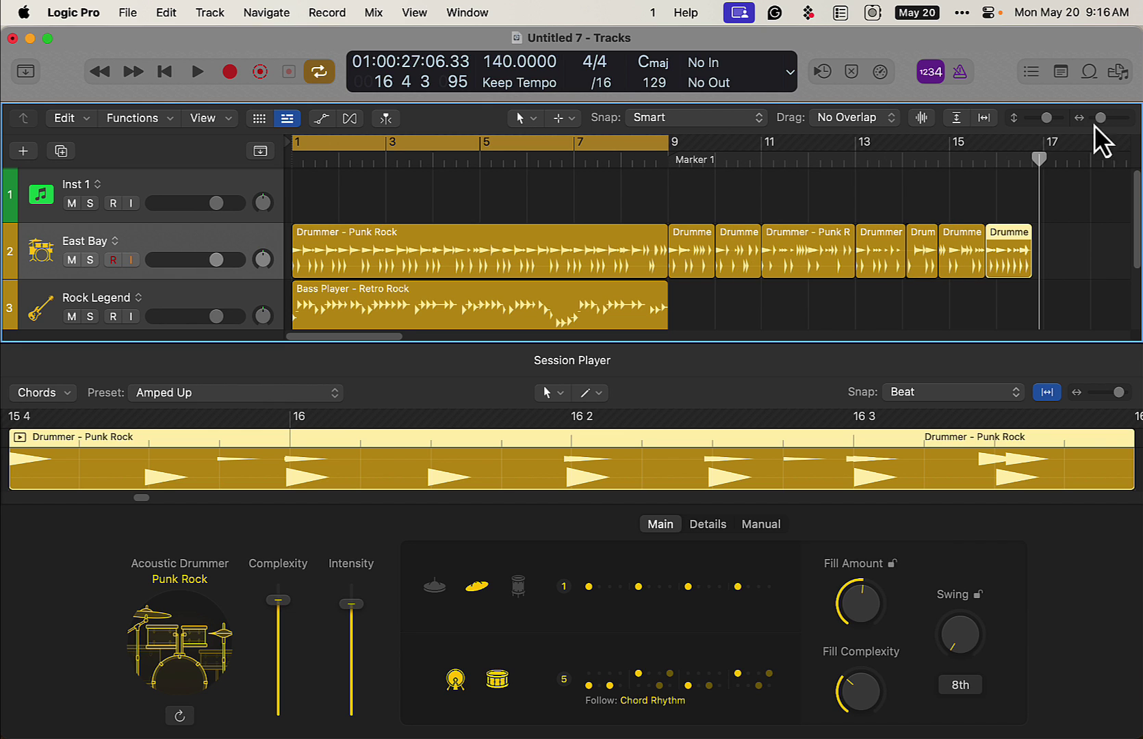
pyautogui.moveTo(1094, 124); pyautogui.dragTo(1105, 116)
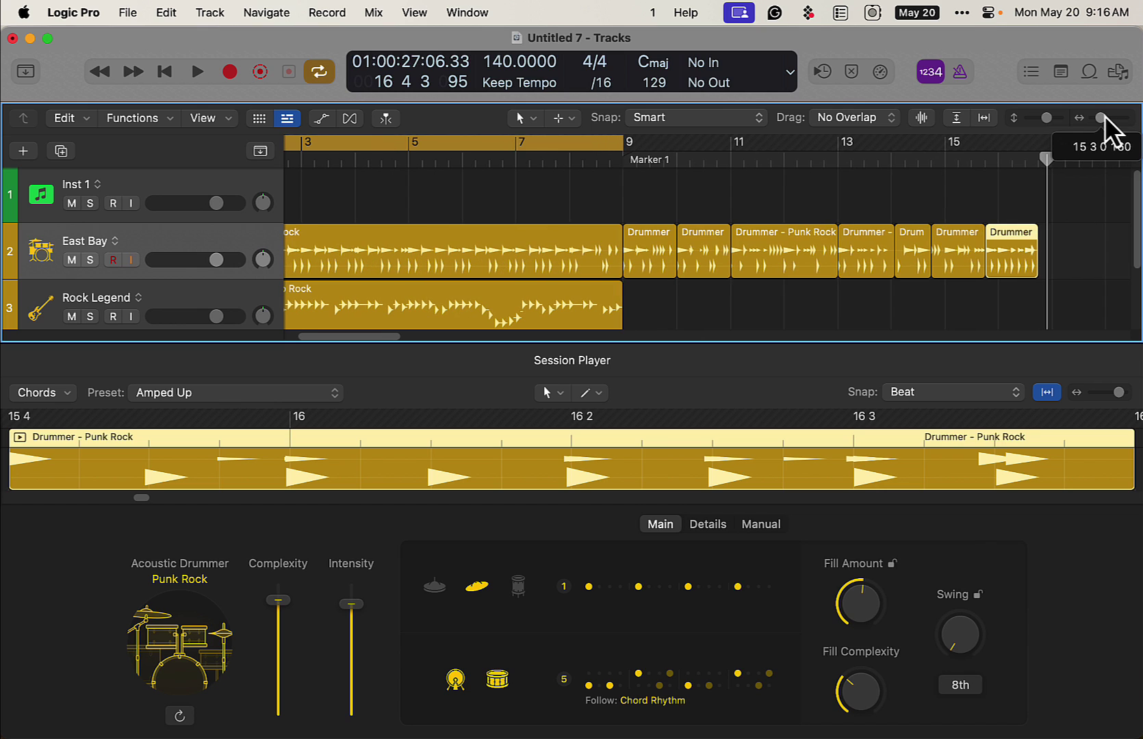
pyautogui.click(583, 145)
pyautogui.press('space')
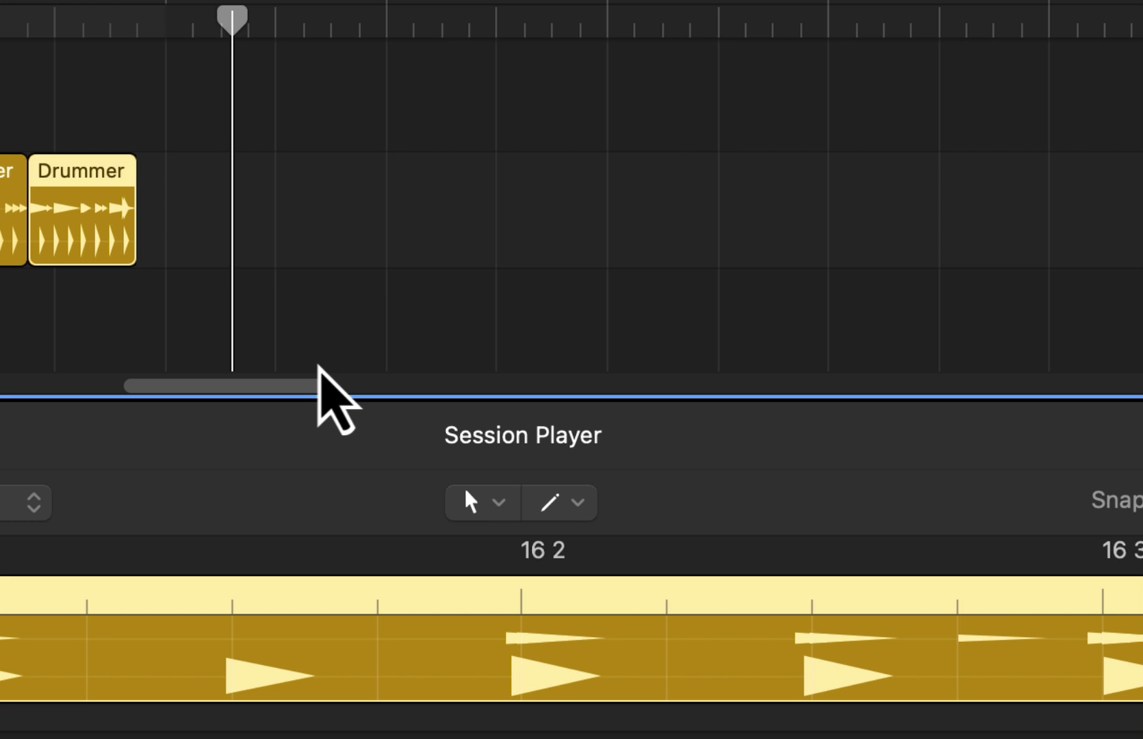
# Set a cycle range from bar 9 and zoom in on the chopped drummer regions at Marker 1.
pyautogui.moveTo(469, 335); pyautogui.dragTo(448, 336)
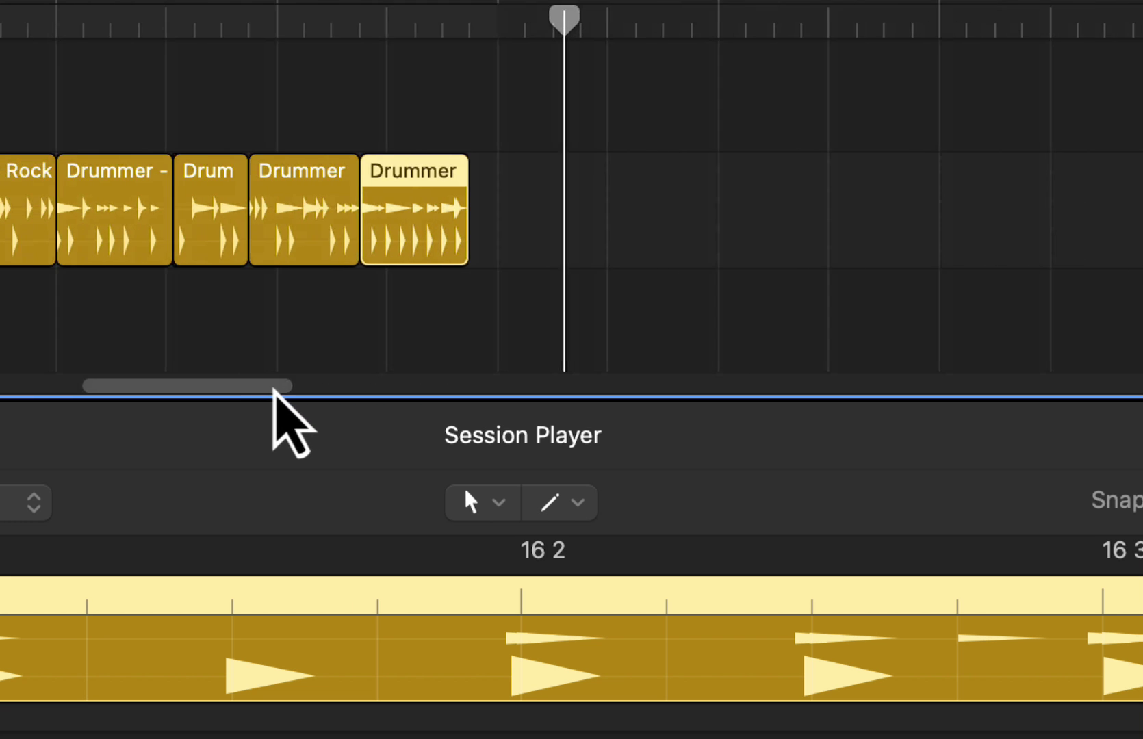
pyautogui.moveTo(273, 389); pyautogui.dragTo(202, 383)
pyautogui.moveTo(232, 7); pyautogui.dragTo(1059, 98)
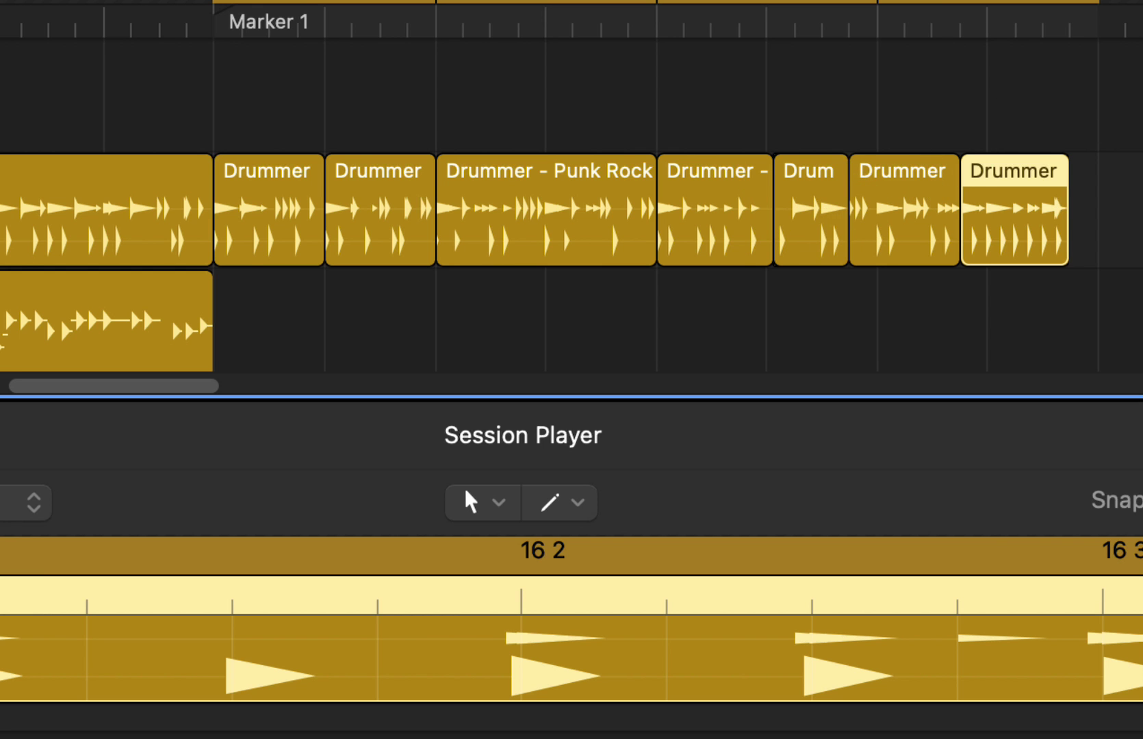
pyautogui.press('super+Right')
pyautogui.press('super+Right')
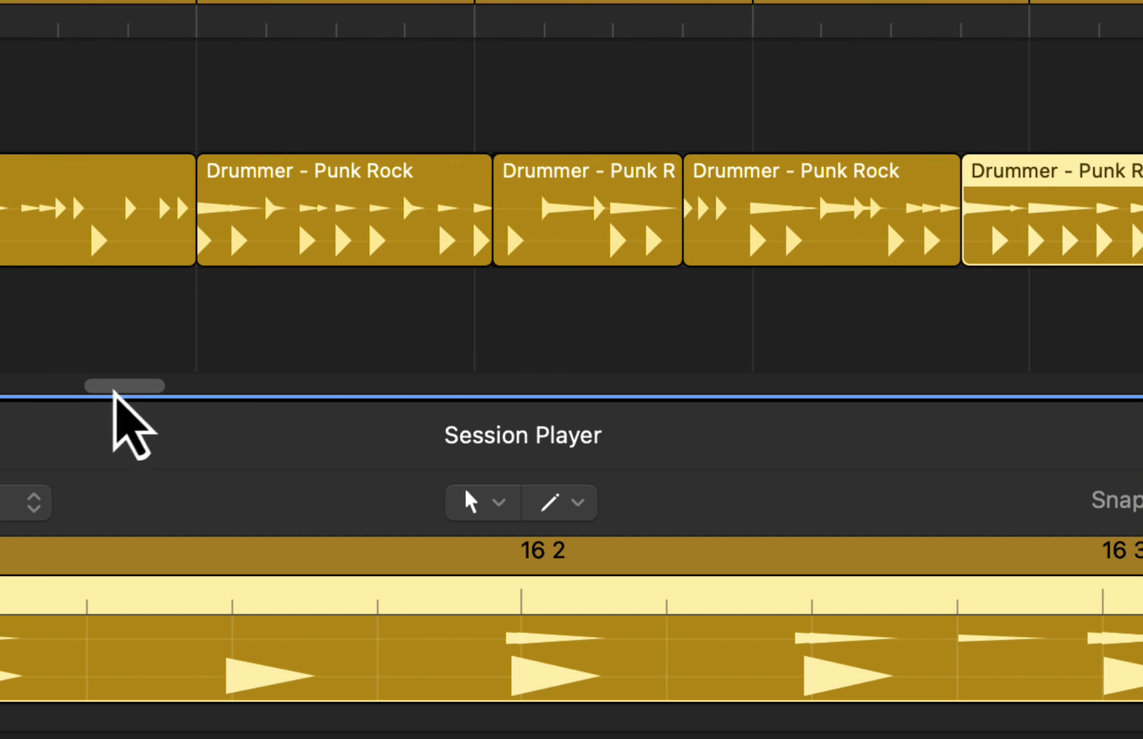
pyautogui.moveTo(113, 386); pyautogui.dragTo(65, 380)
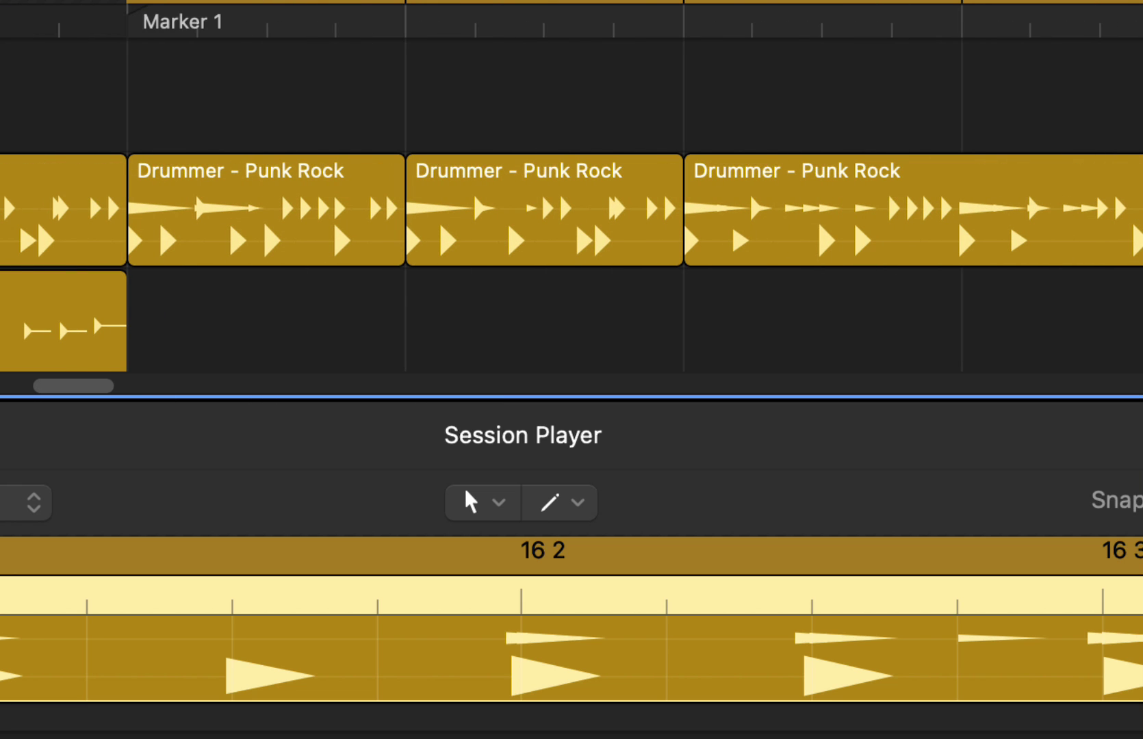
pyautogui.press('super+Left')
pyautogui.press('super+Left')
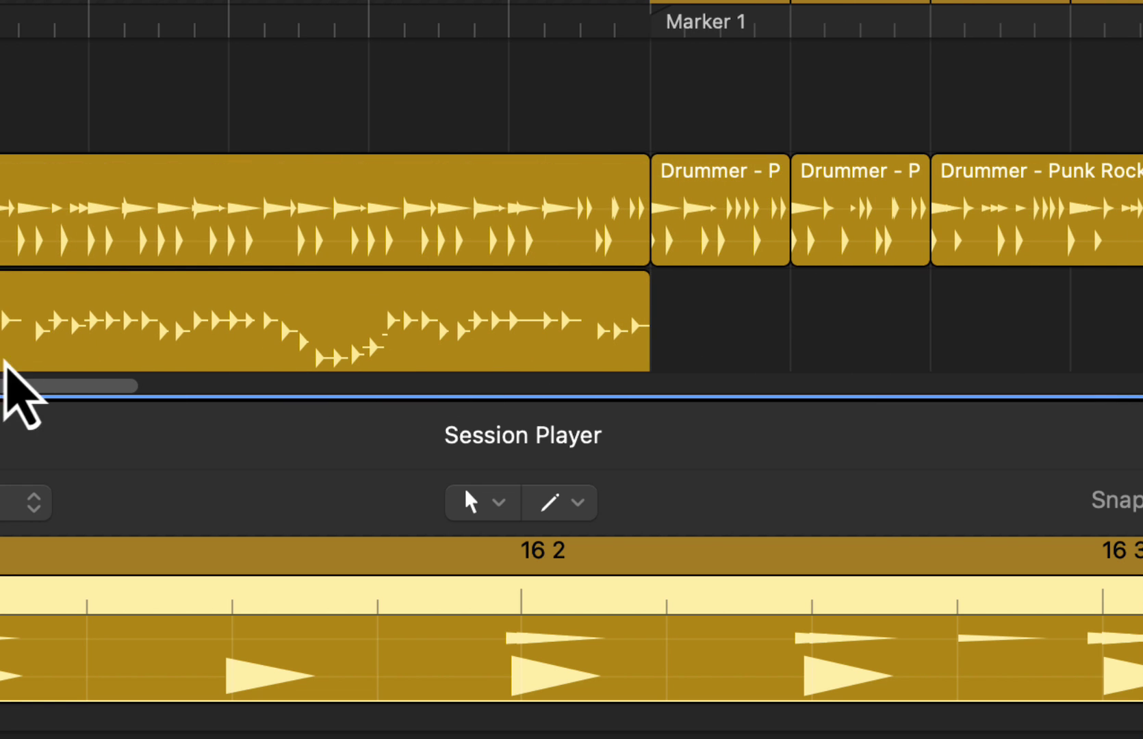
pyautogui.moveTo(13, 375); pyautogui.dragTo(70, 375)
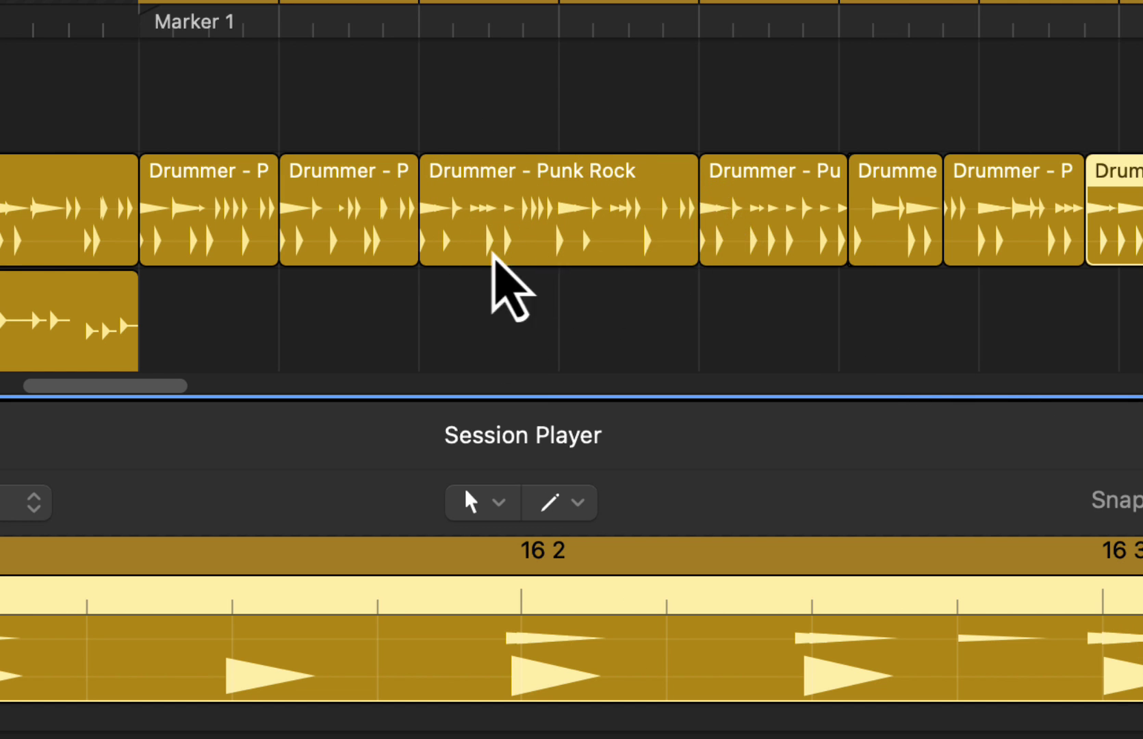
# Step the playhead through the drummer region boundaries, from the long Punk Rock region to the last.
pyautogui.click(277, 28)
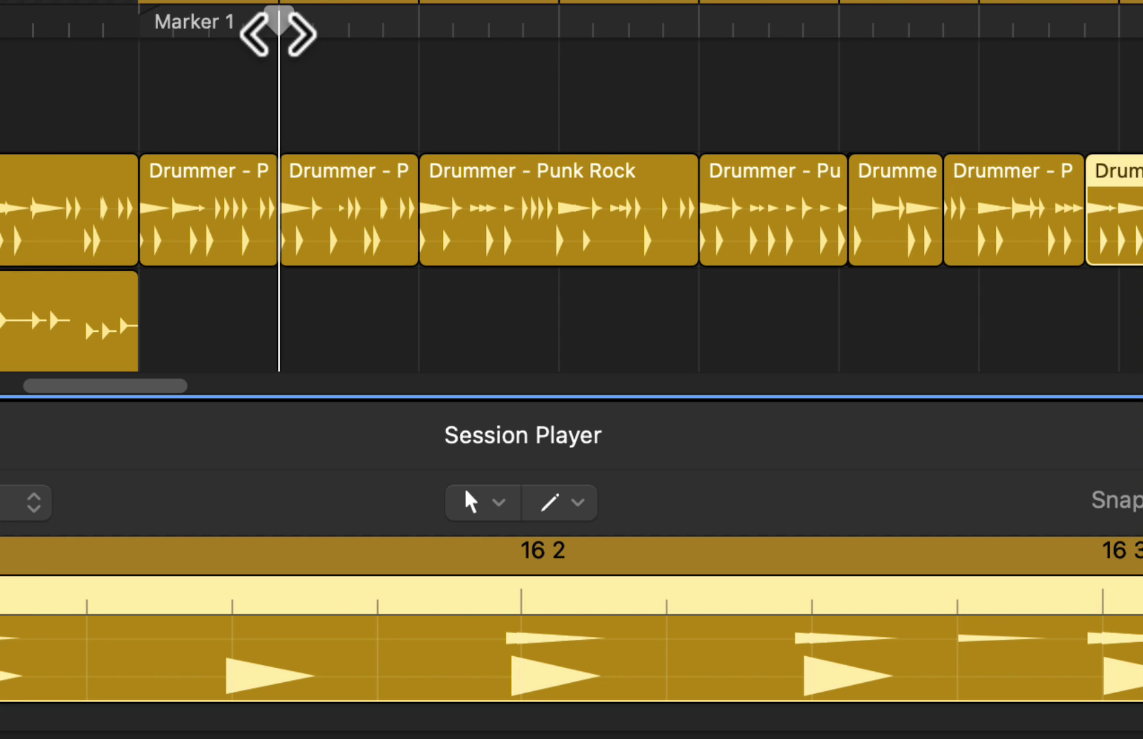
pyautogui.click(419, 28)
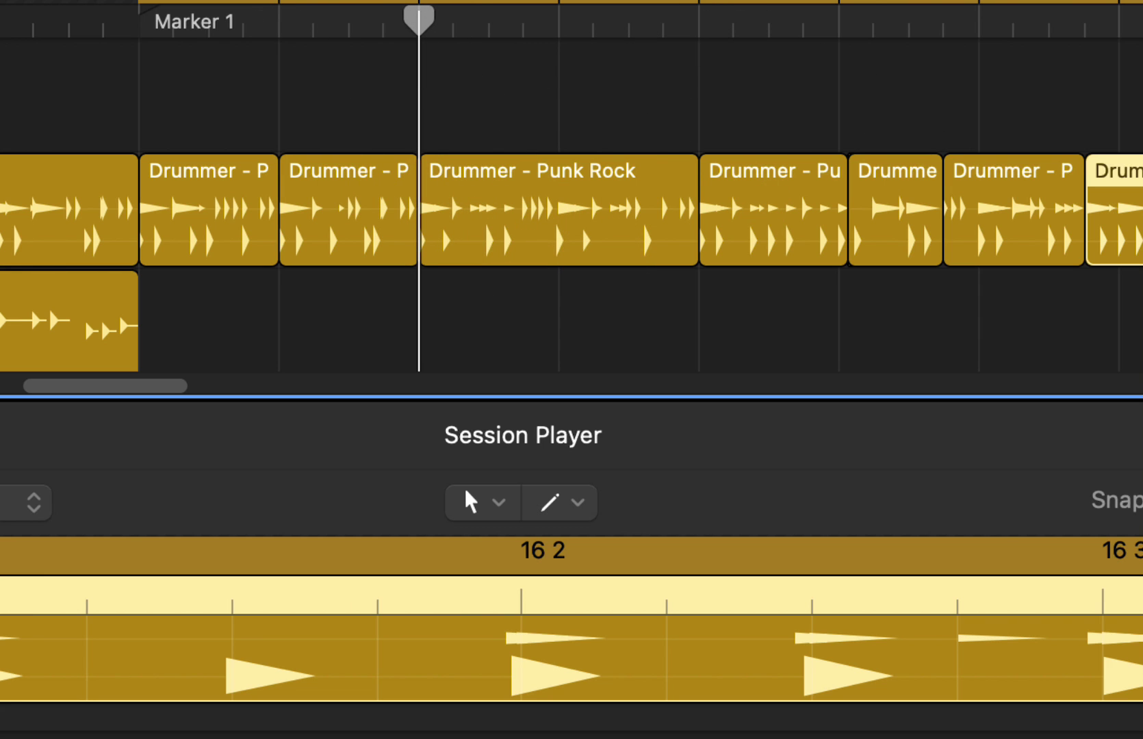
pyautogui.press('super+Right')
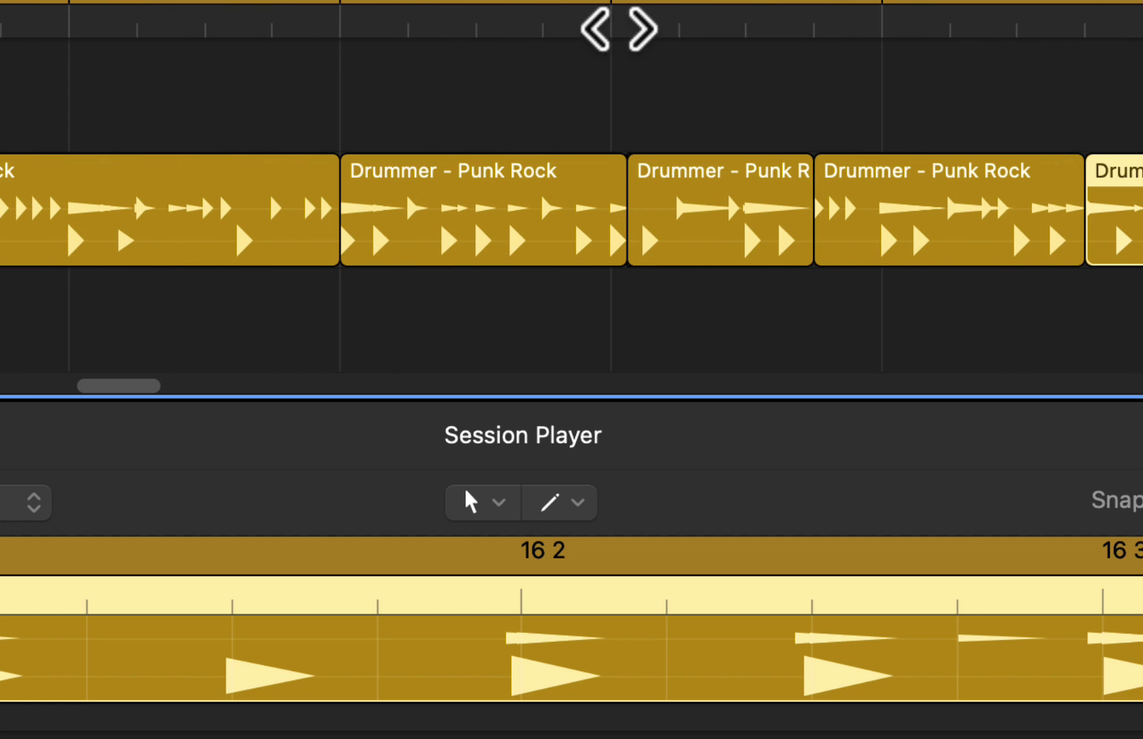
pyautogui.click(813, 25)
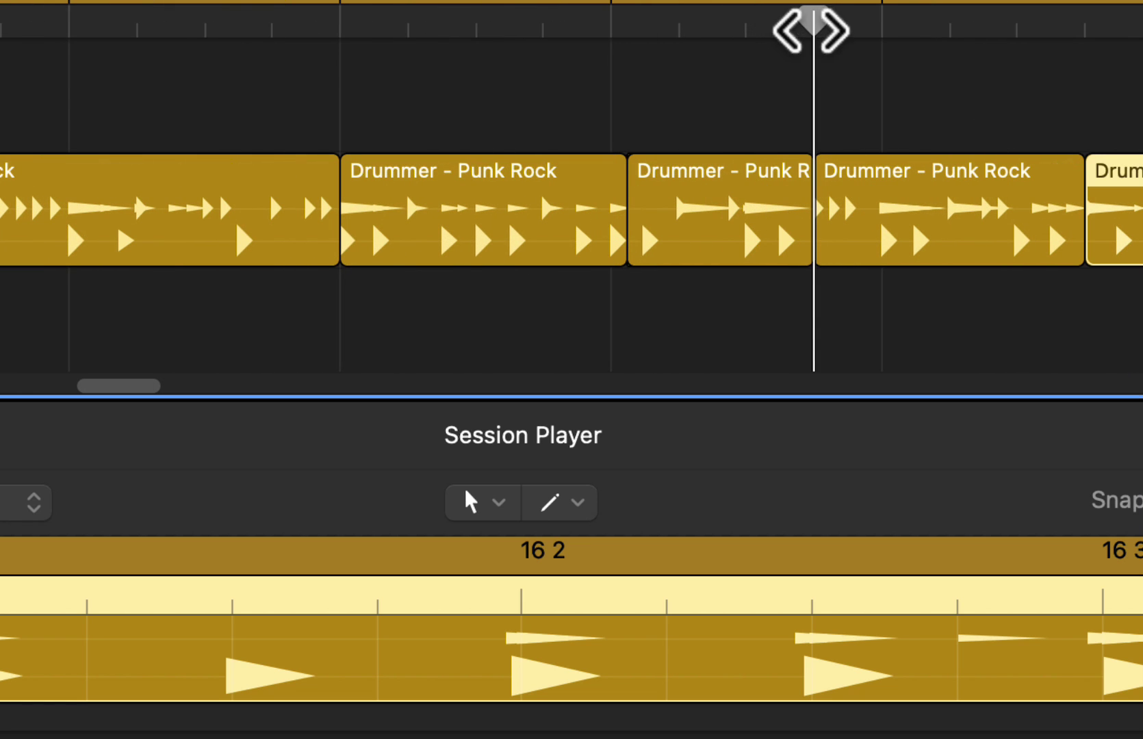
pyautogui.click(1085, 27)
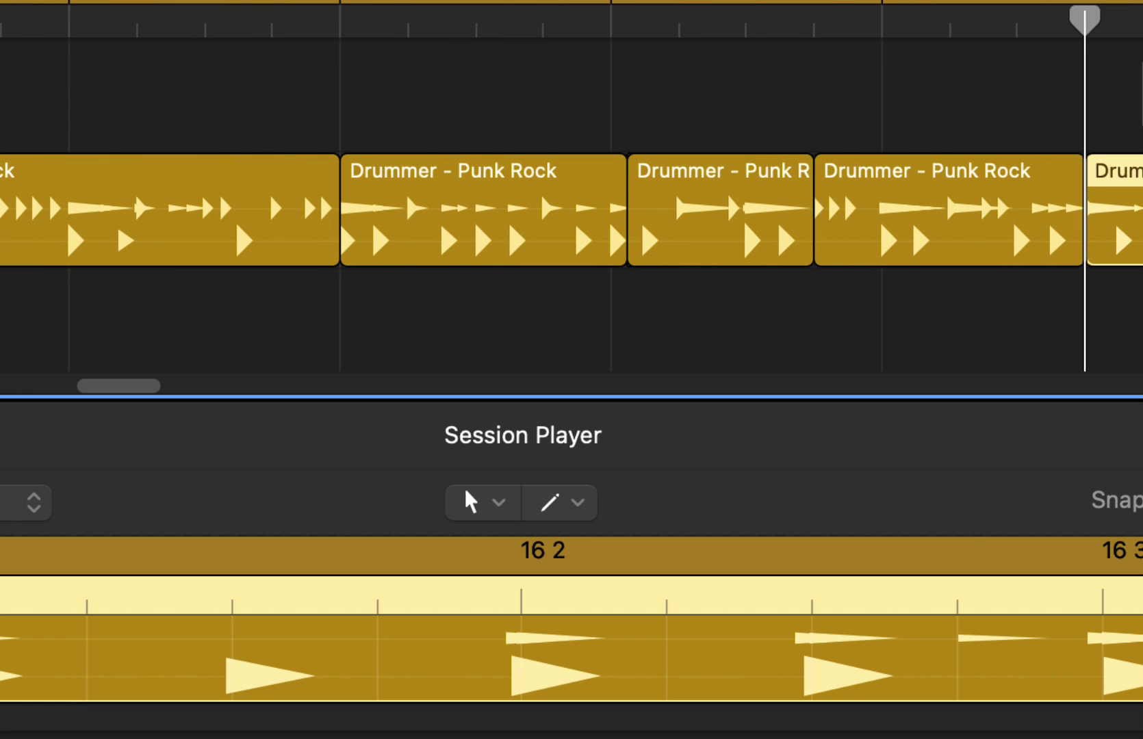
pyautogui.moveTo(151, 381)
pyautogui.mouseDown()
pyautogui.moveTo(102, 377)
pyautogui.moveTo(135, 383)
pyautogui.mouseUp()
pyautogui.press('super+Left')
pyautogui.press('super+Left')
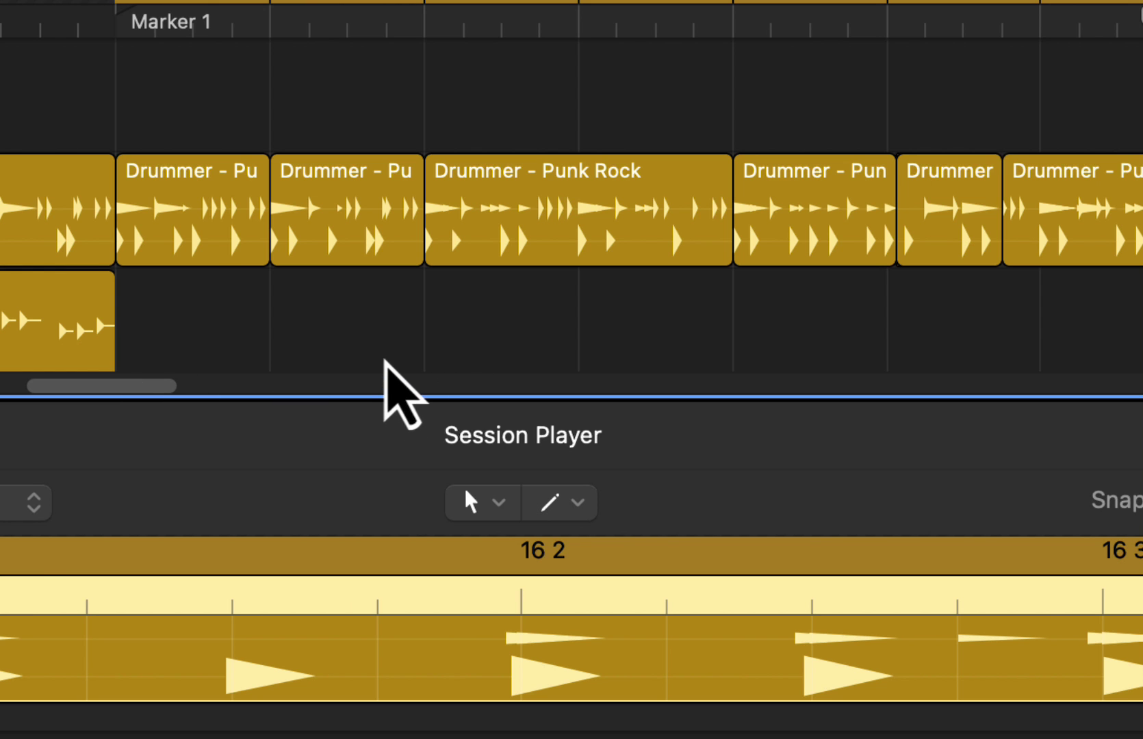
# Select the bar 9 Punk Rock drummer region and play its loop from bar 9.
pyautogui.click(208, 233)
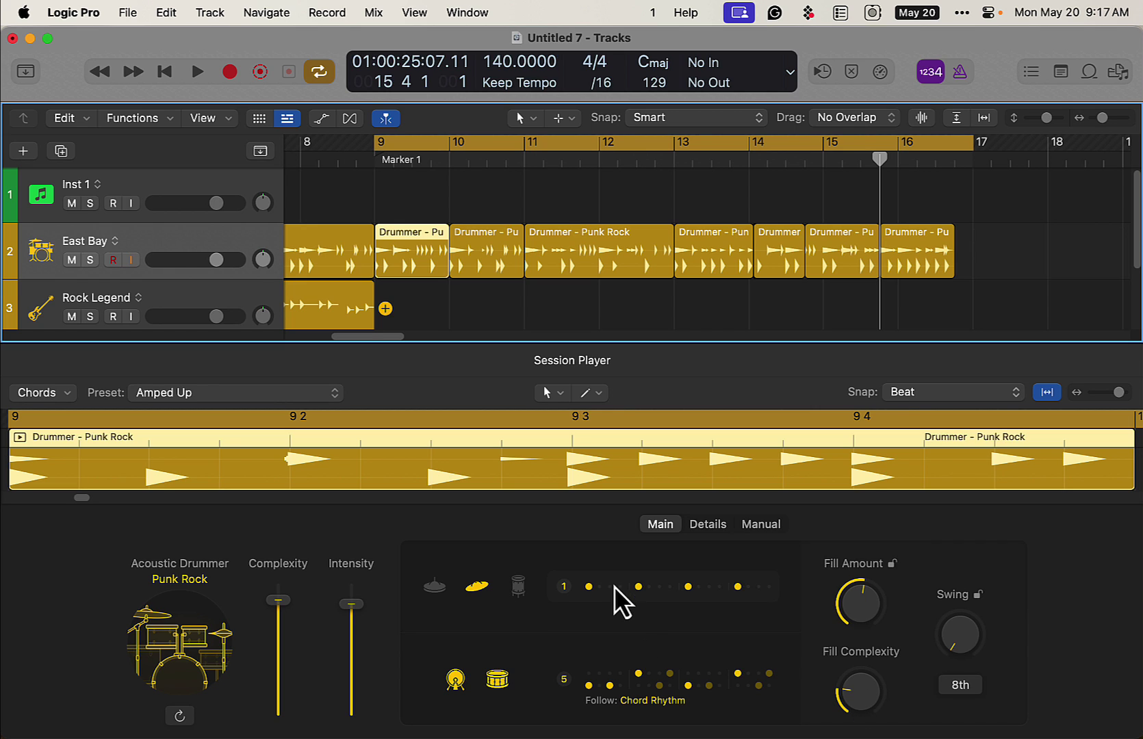
pyautogui.click(478, 265)
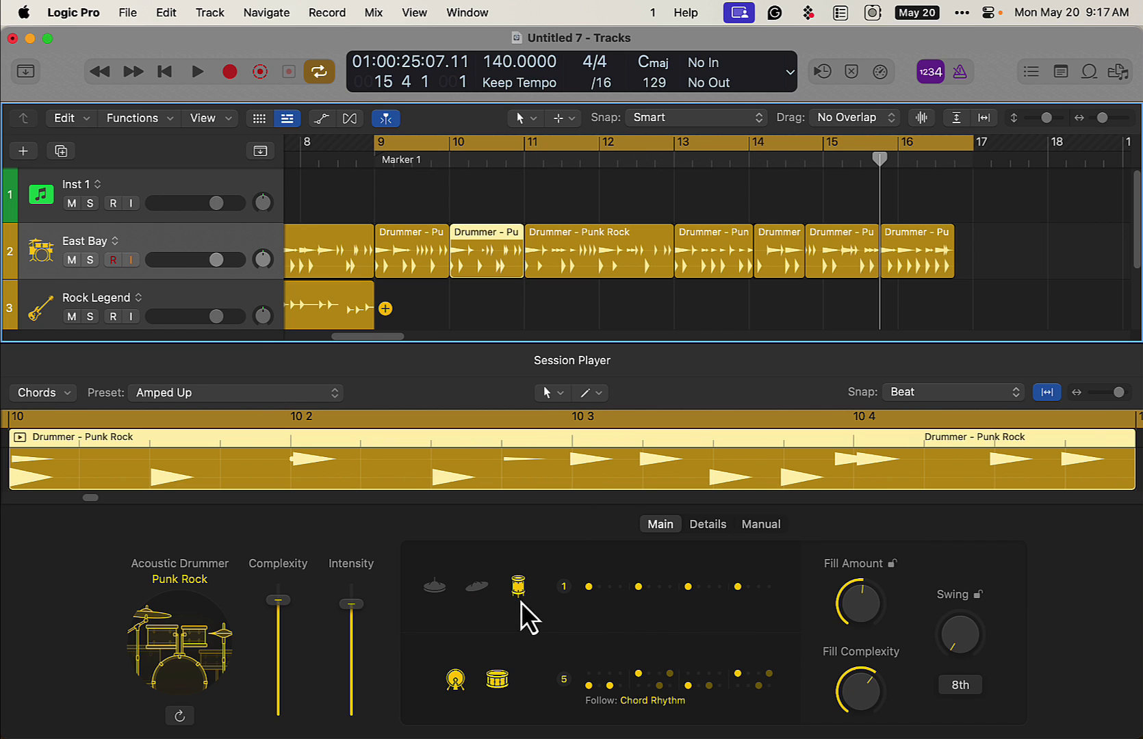
pyautogui.click(425, 264)
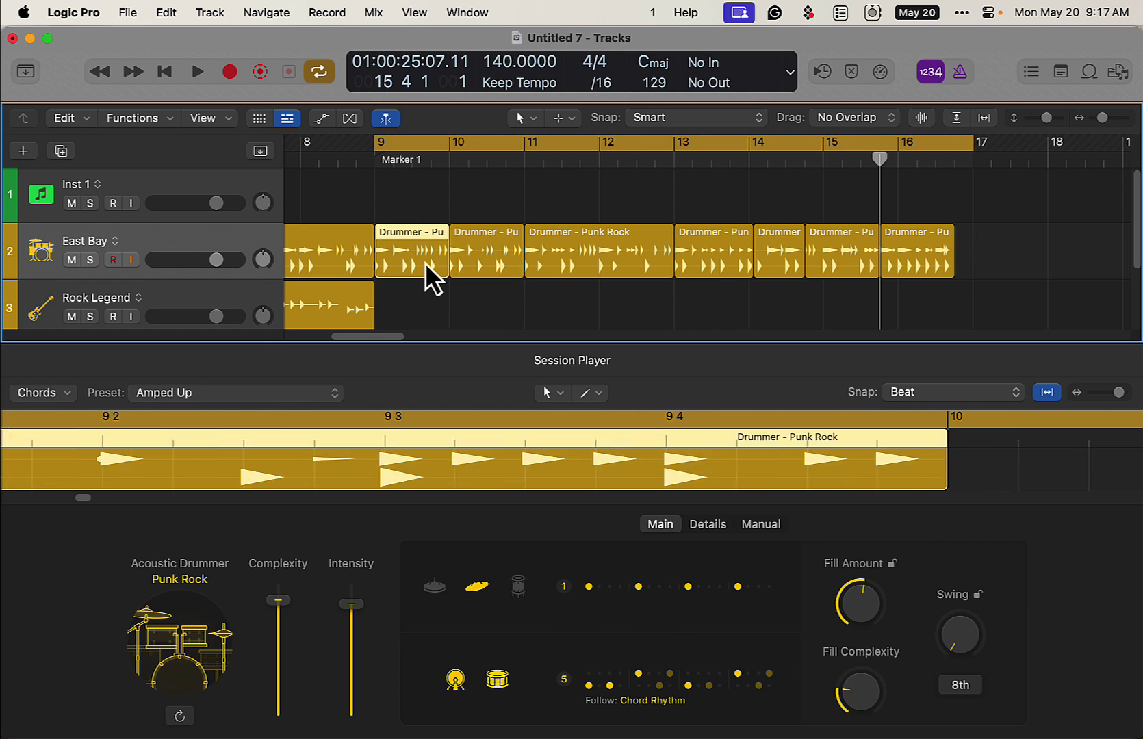
pyautogui.hotkey('shift', 'space')
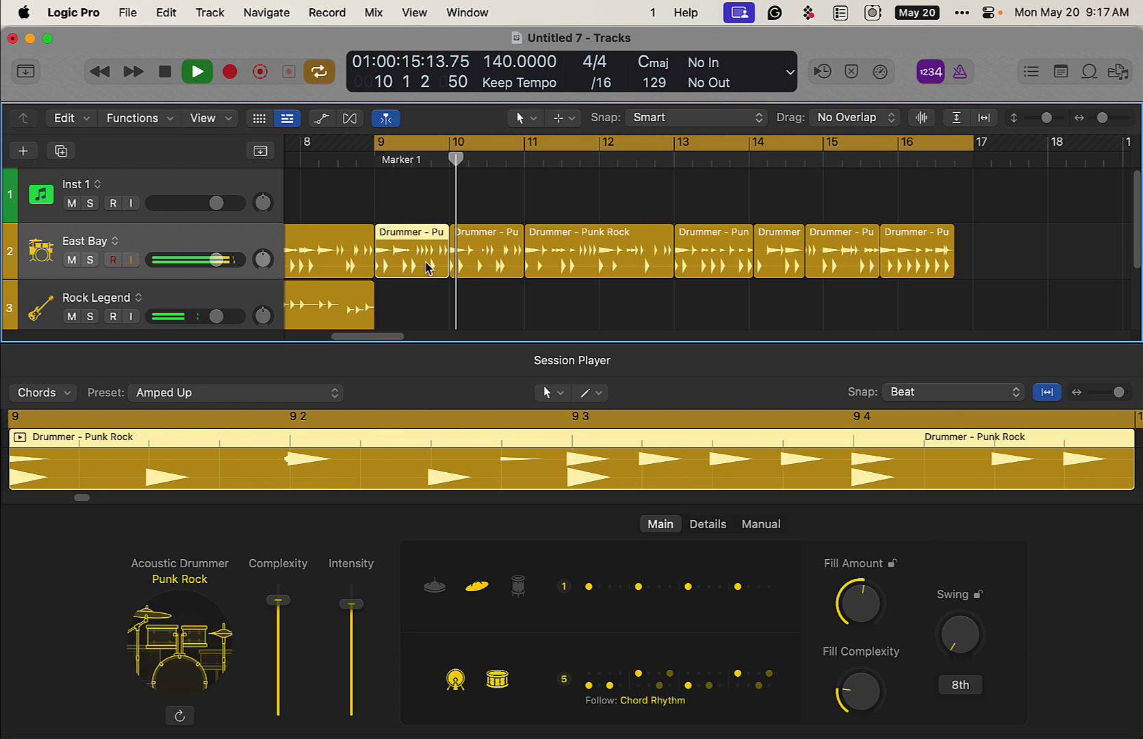
pyautogui.press('space')
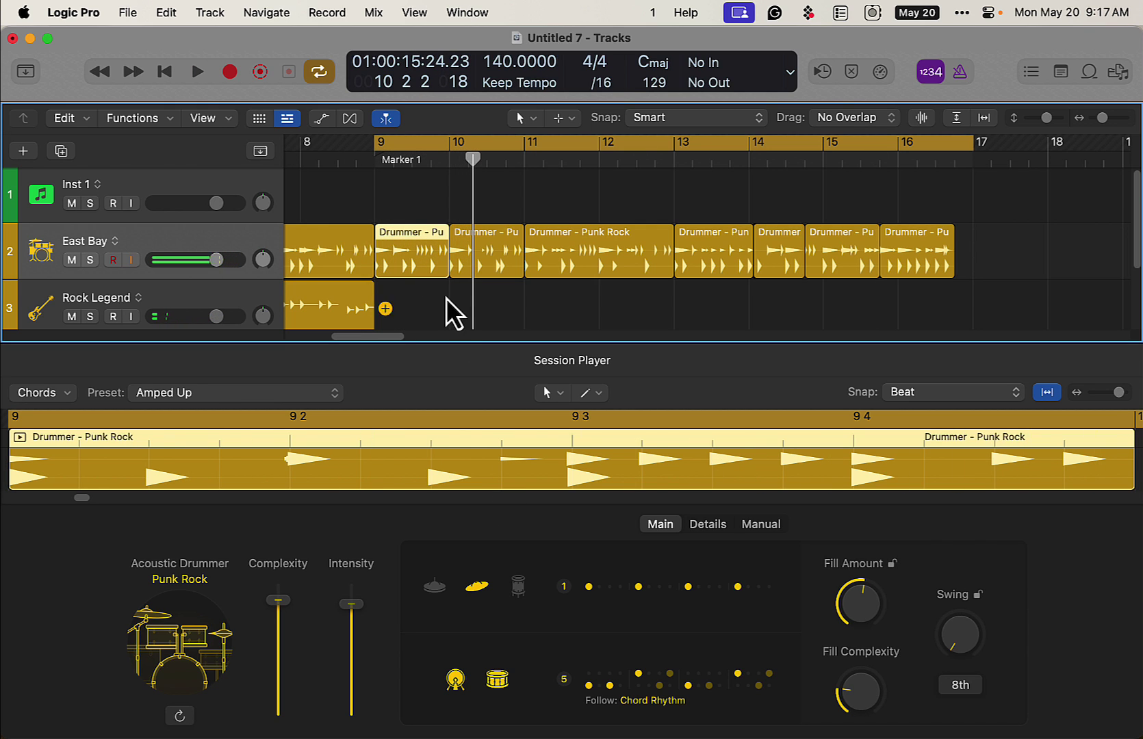
# Raise Fill Amount to 100% and Fill Complexity to 54%, auditioning each change.
pyautogui.moveTo(846, 601); pyautogui.dragTo(838, 551)
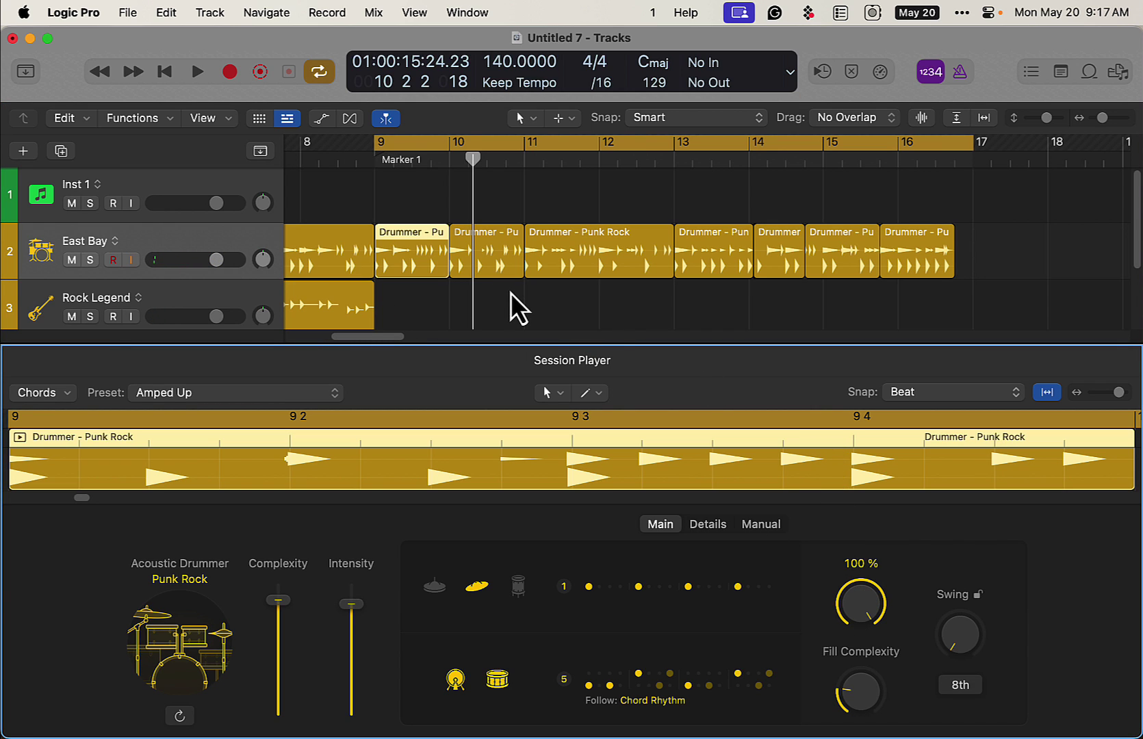
pyautogui.hotkey('shift', 'space')
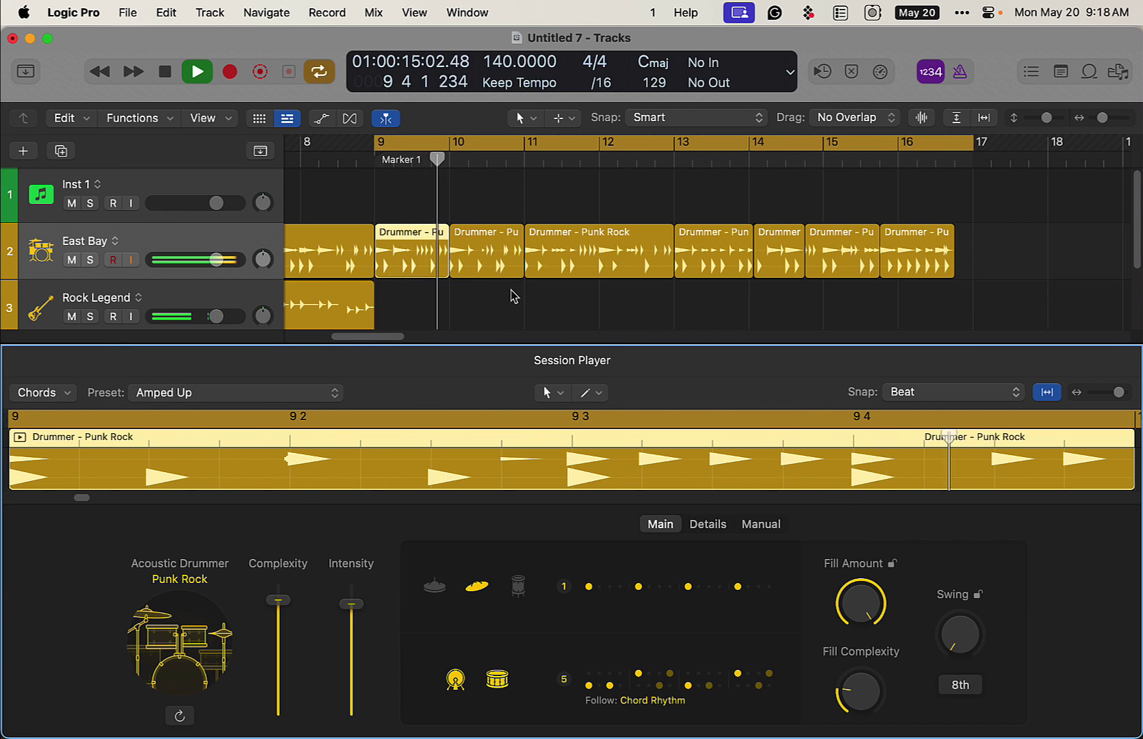
pyautogui.press('space')
pyautogui.moveTo(865, 693); pyautogui.dragTo(853, 604)
pyautogui.hotkey('shift', 'space')
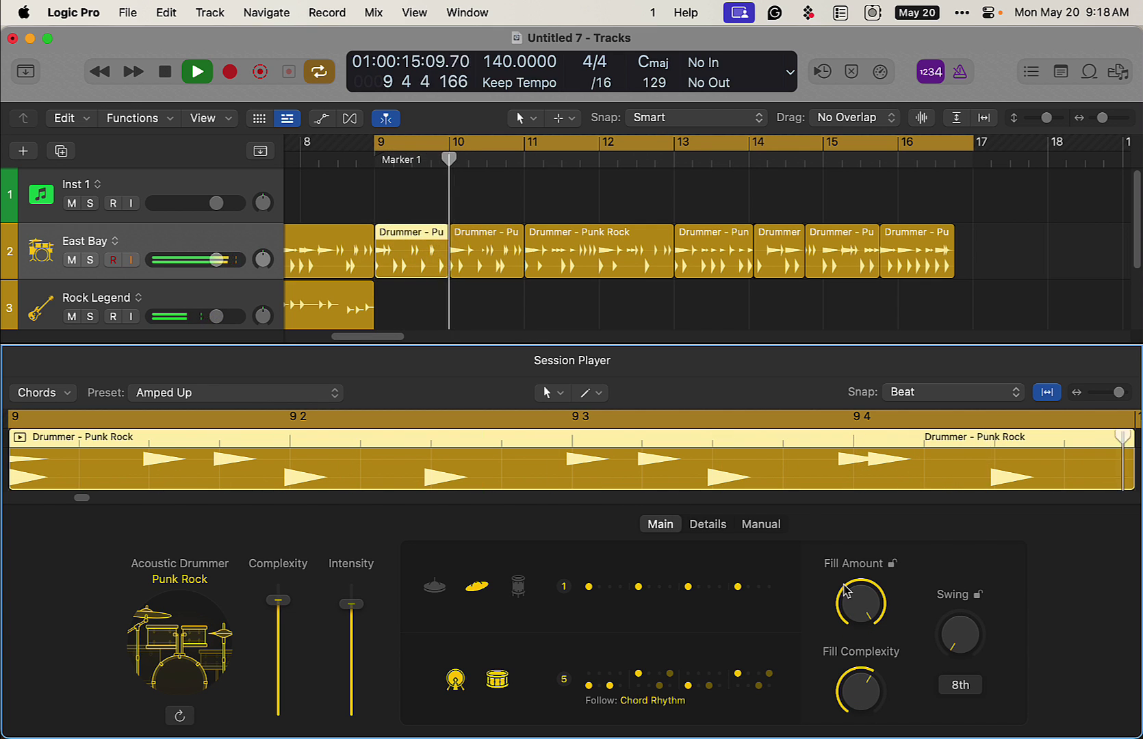
pyautogui.press('space')
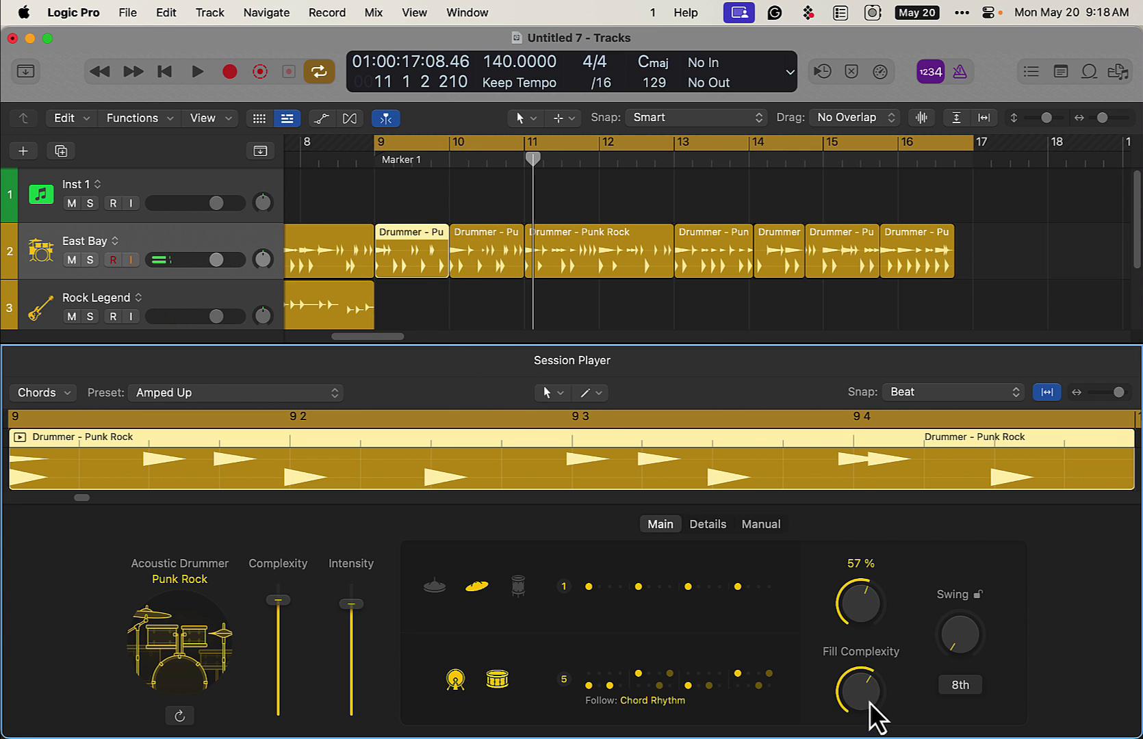
# Play the bar 9 loop again to hear the new fill settings.
pyautogui.press('space')
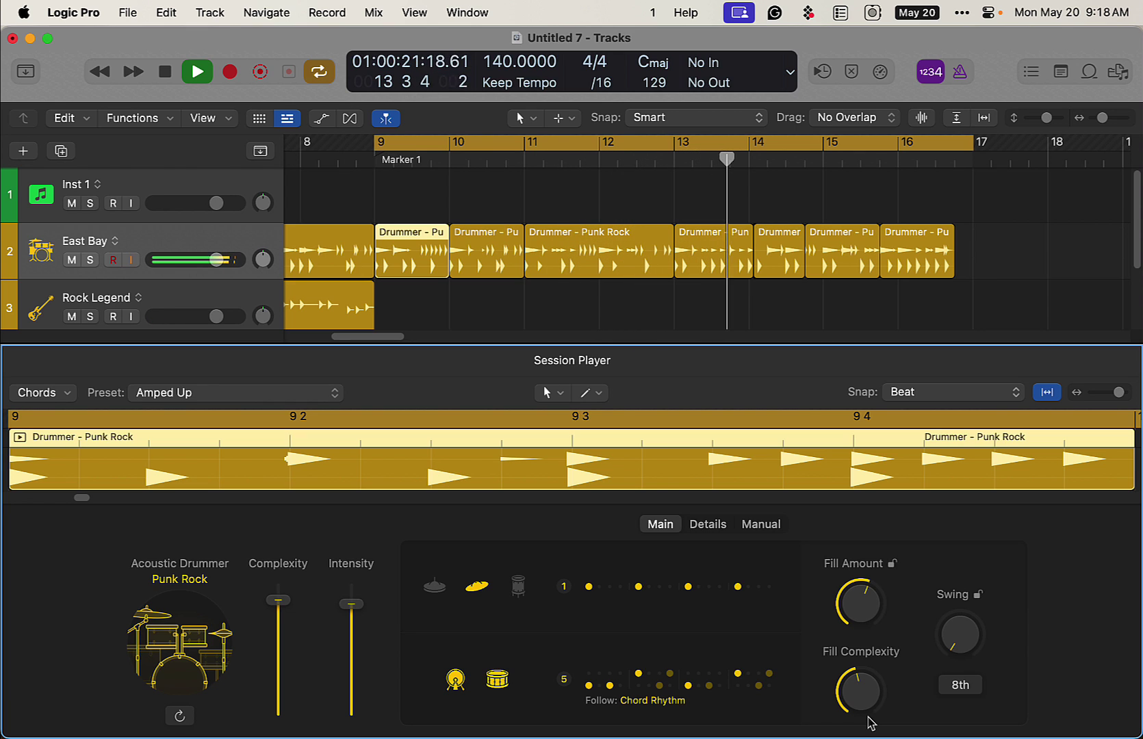
pyautogui.moveTo(977, 255)
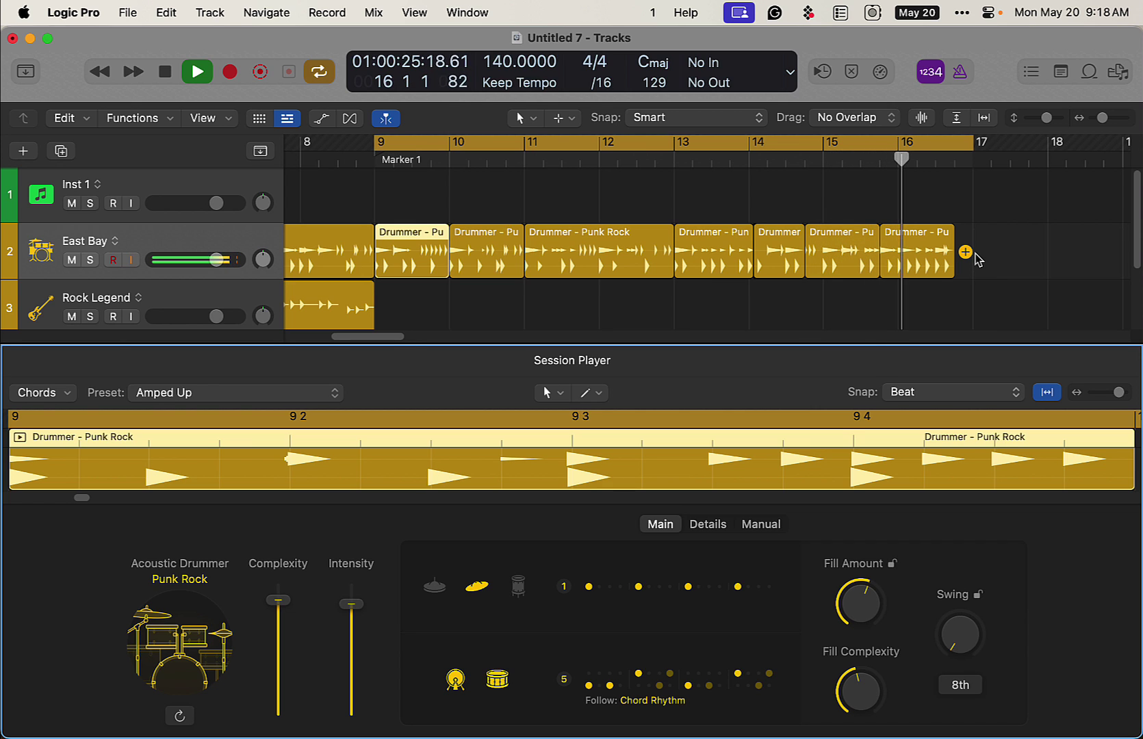
pyautogui.press('space')
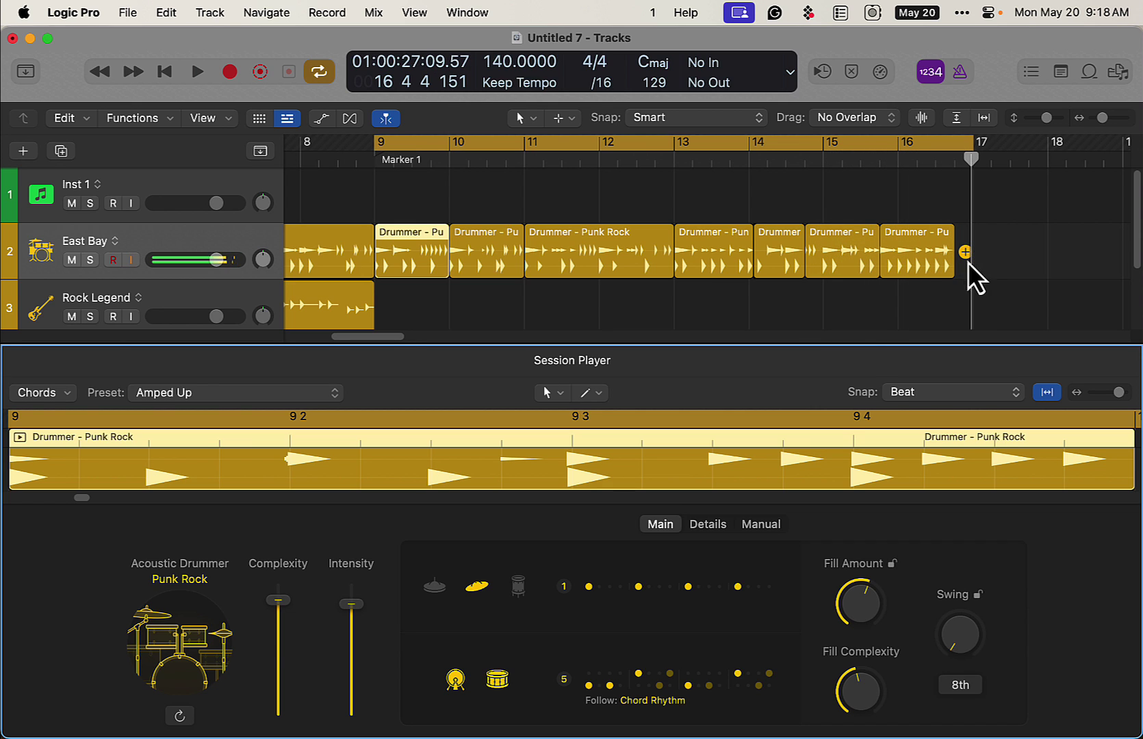
# Split the Drummer region with the Scissors tool at bar 13 beat 3.
pyautogui.click(925, 264)
pyautogui.click(854, 256)
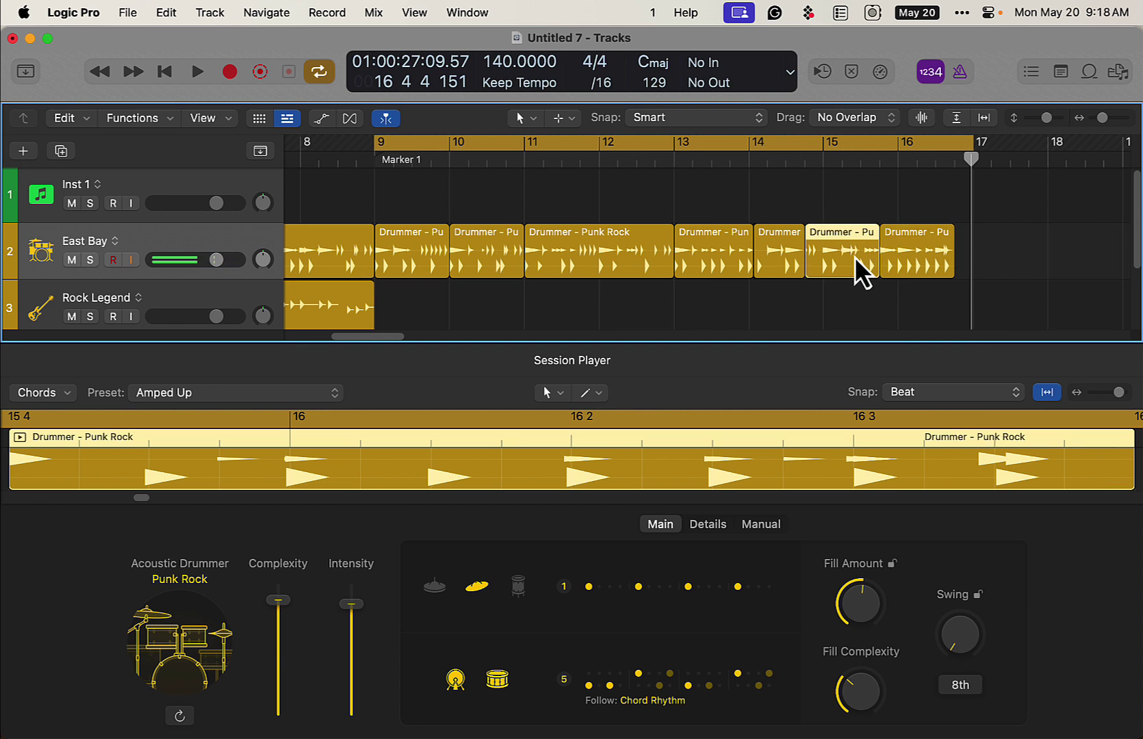
pyautogui.click(778, 260)
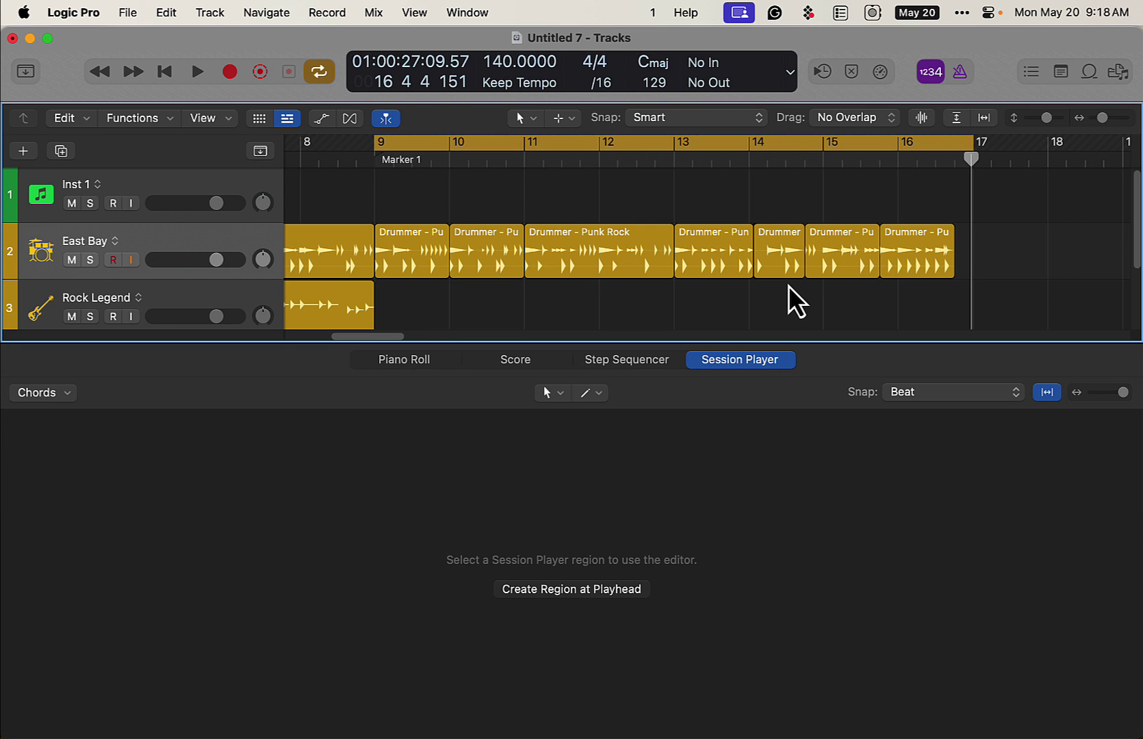
pyautogui.click(709, 163)
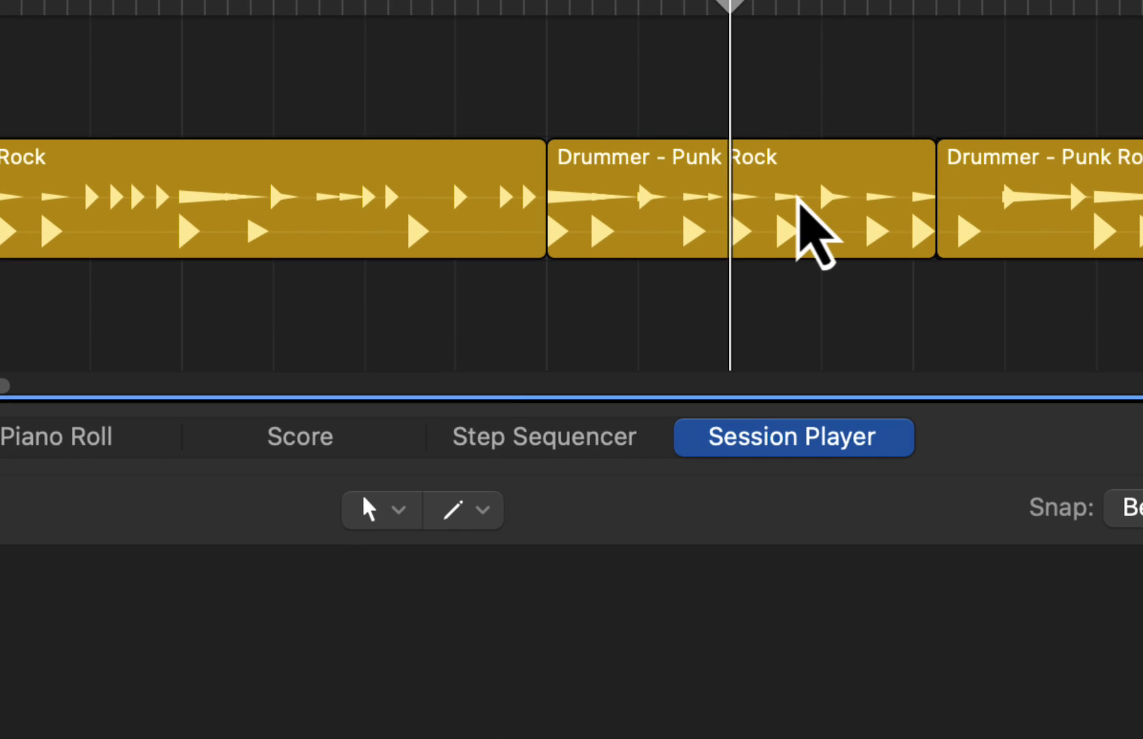
pyautogui.rightClick(814, 233)
pyautogui.click(885, 2)
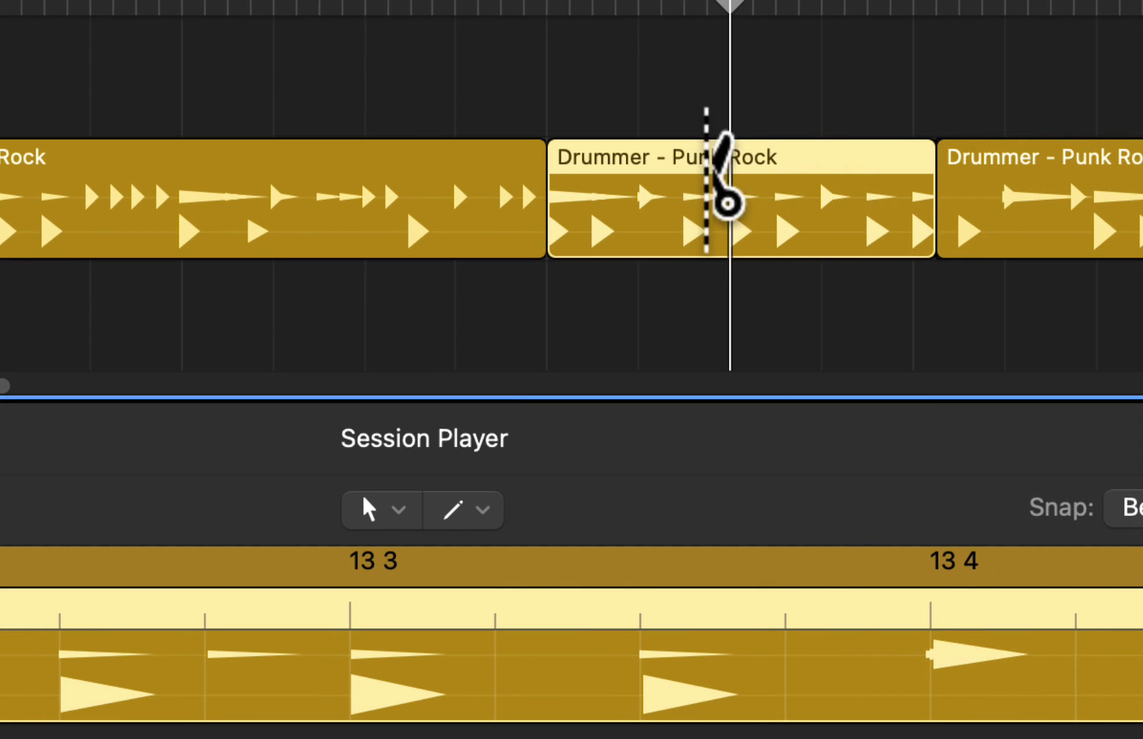
pyautogui.click(726, 203)
# Shorten the left piece to leave a gap, slide and lengthen the right piece, and listen back.
pyautogui.rightClick(900, 87)
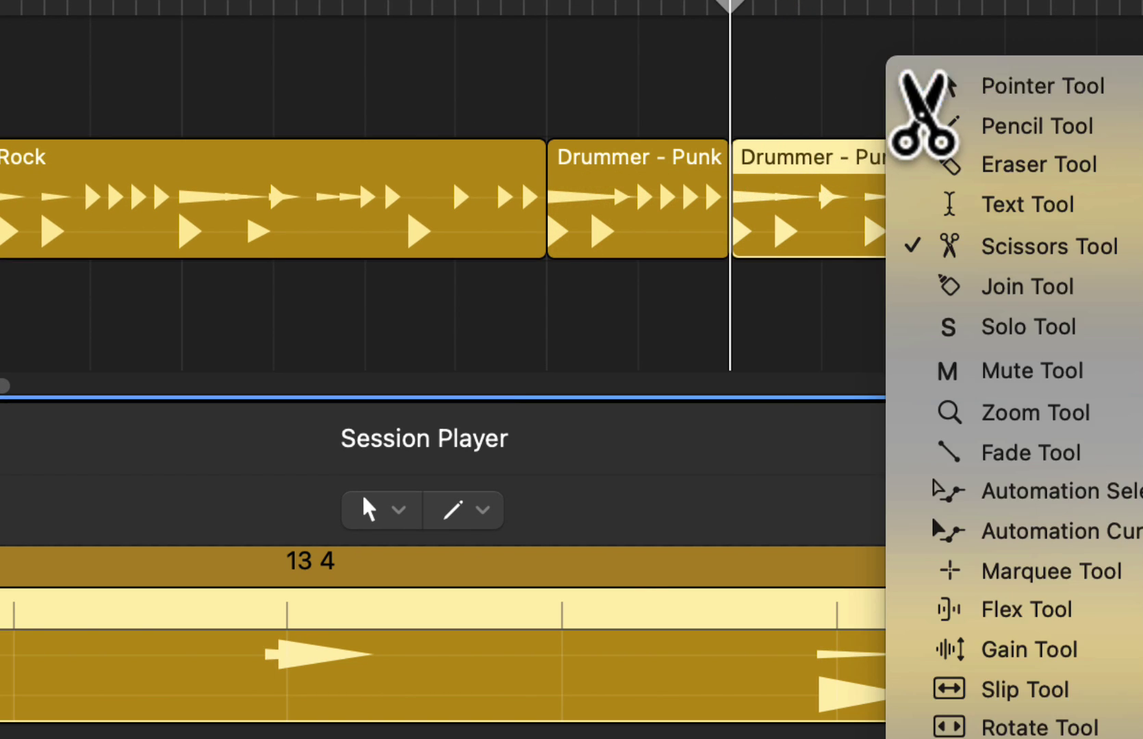
pyautogui.click(910, 86)
pyautogui.moveTo(722, 237); pyautogui.dragTo(681, 236)
pyautogui.click(790, 223)
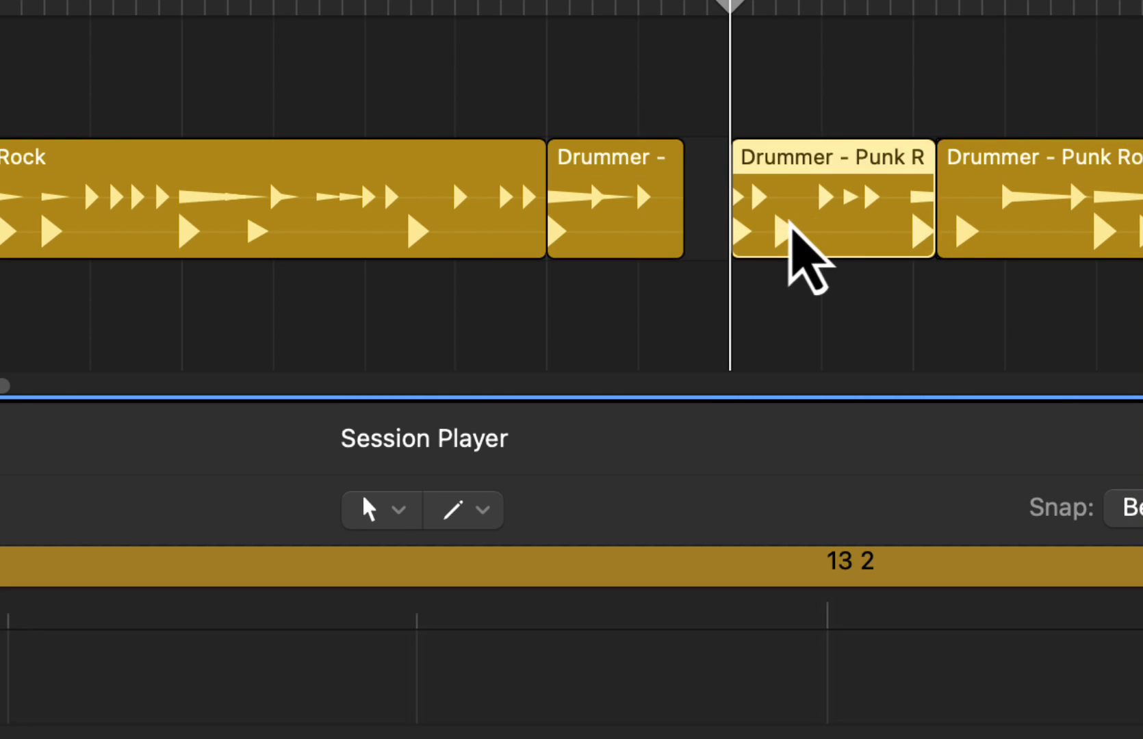
pyautogui.moveTo(790, 223); pyautogui.dragTo(780, 234)
pyautogui.moveTo(878, 246); pyautogui.dragTo(936, 246)
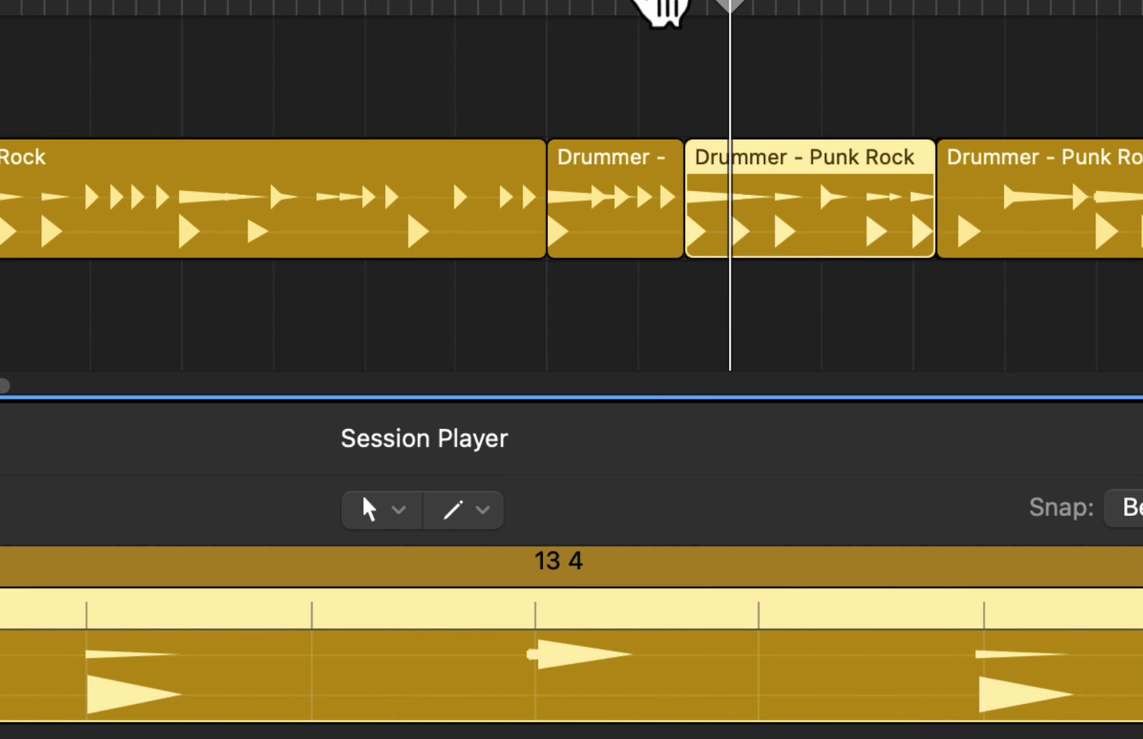
pyautogui.click(179, 6)
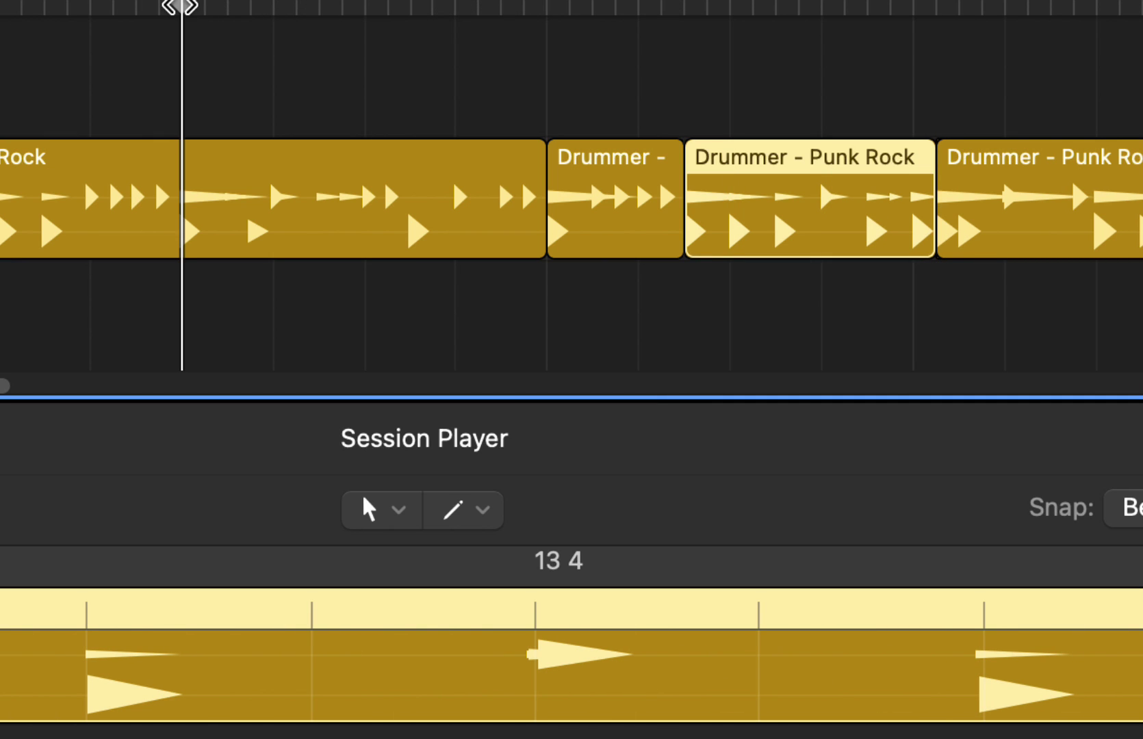
pyautogui.press('space')
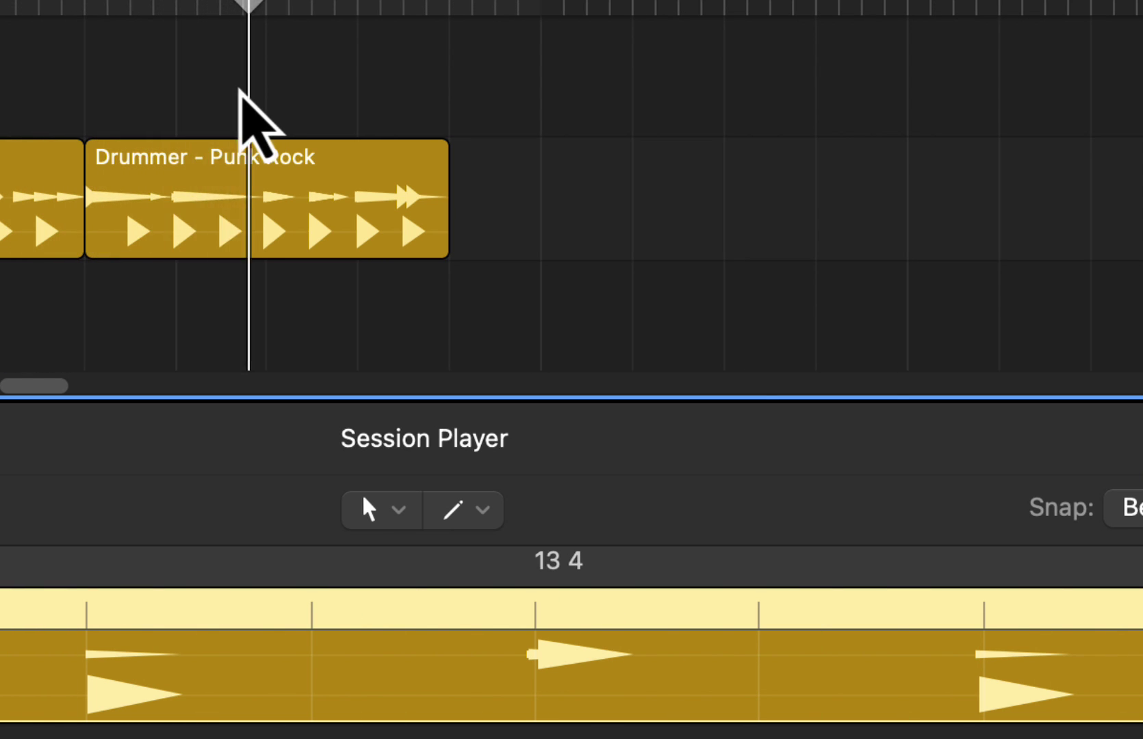
pyautogui.press('space')
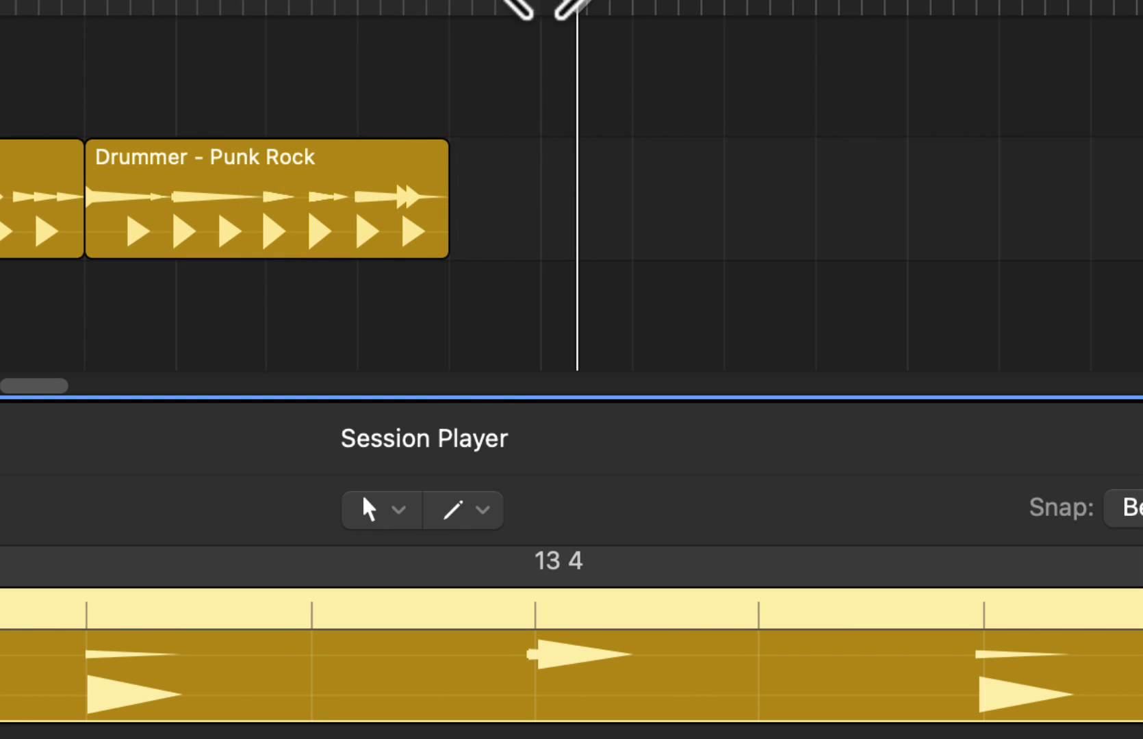
# Add a new Drummer region after the last one and move it to start later.
pyautogui.click(477, 199)
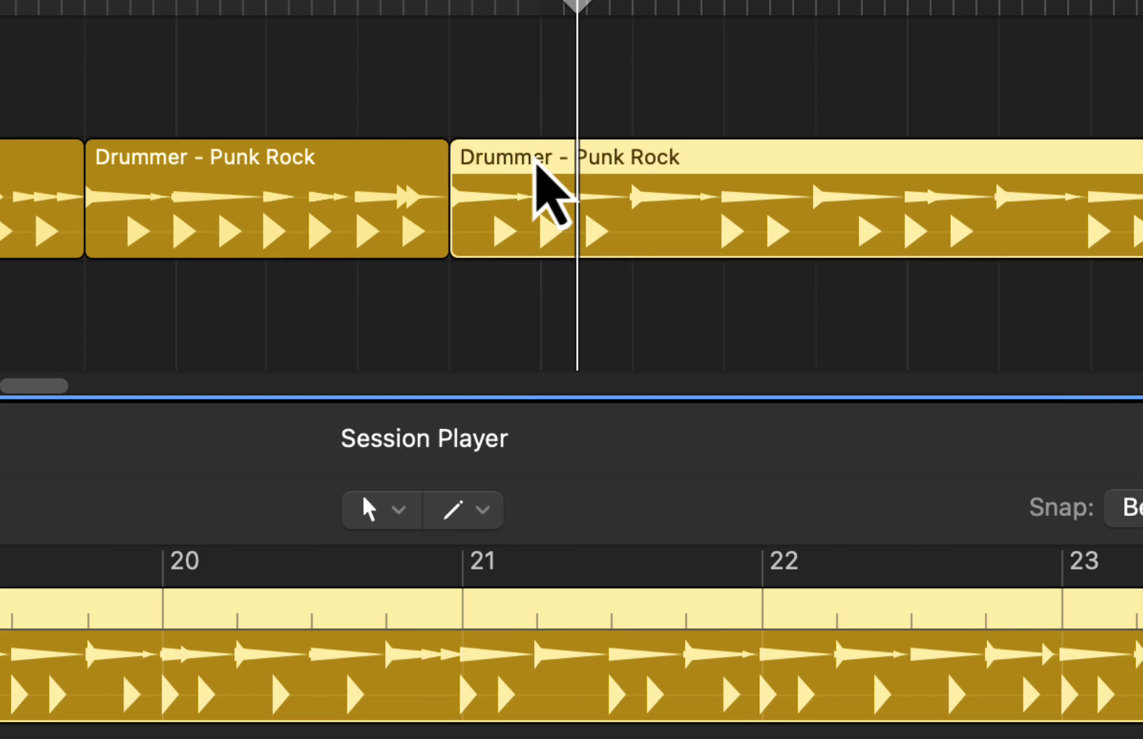
pyautogui.moveTo(535, 163); pyautogui.dragTo(588, 162)
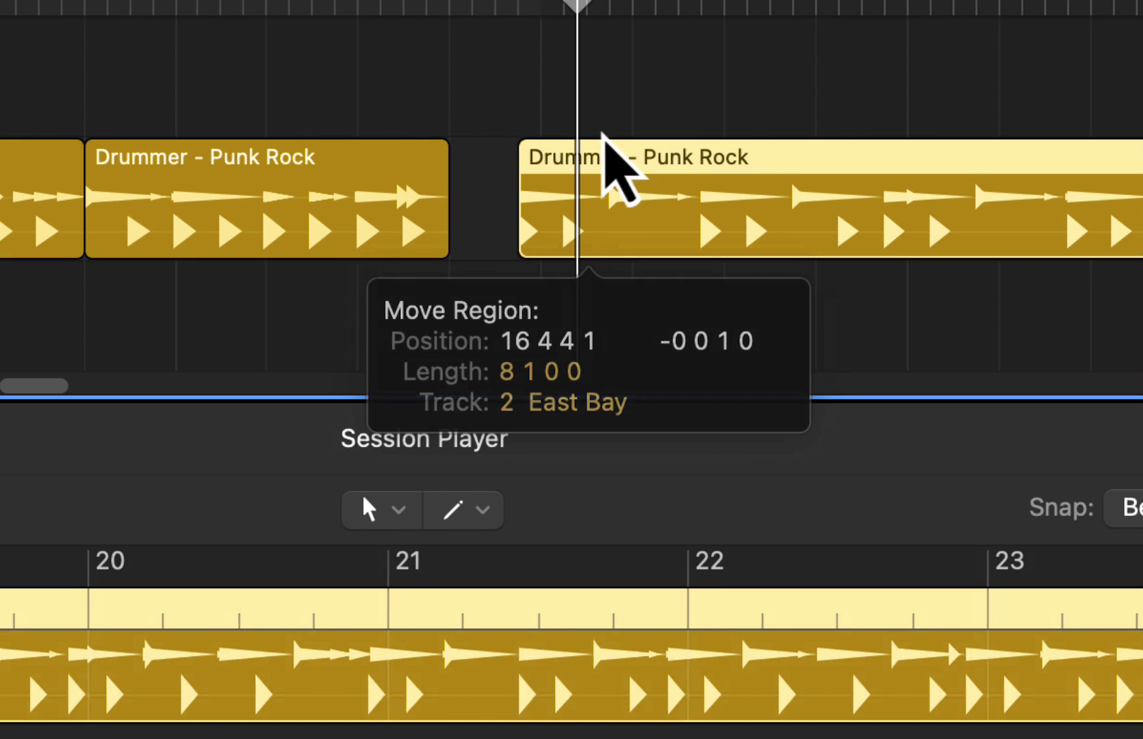
pyautogui.moveTo(620, 167); pyautogui.dragTo(618, 168)
pyautogui.press('super+Right')
pyautogui.press('super+Right')
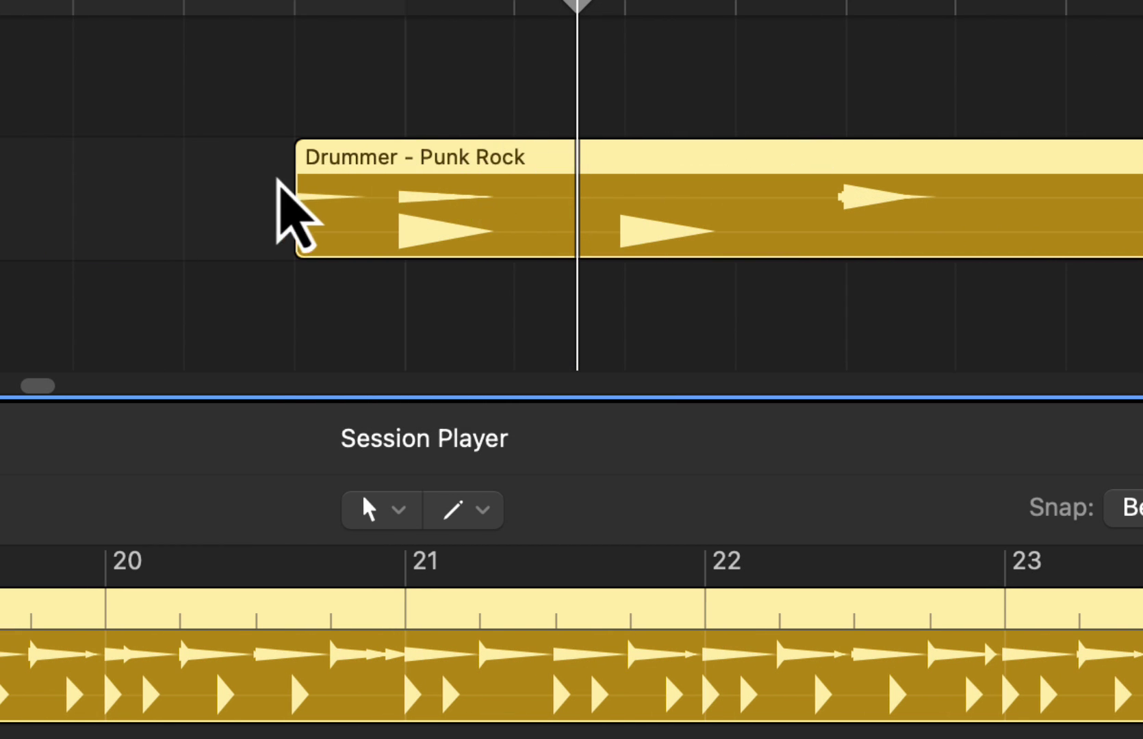
pyautogui.moveTo(370, 163); pyautogui.dragTo(424, 168)
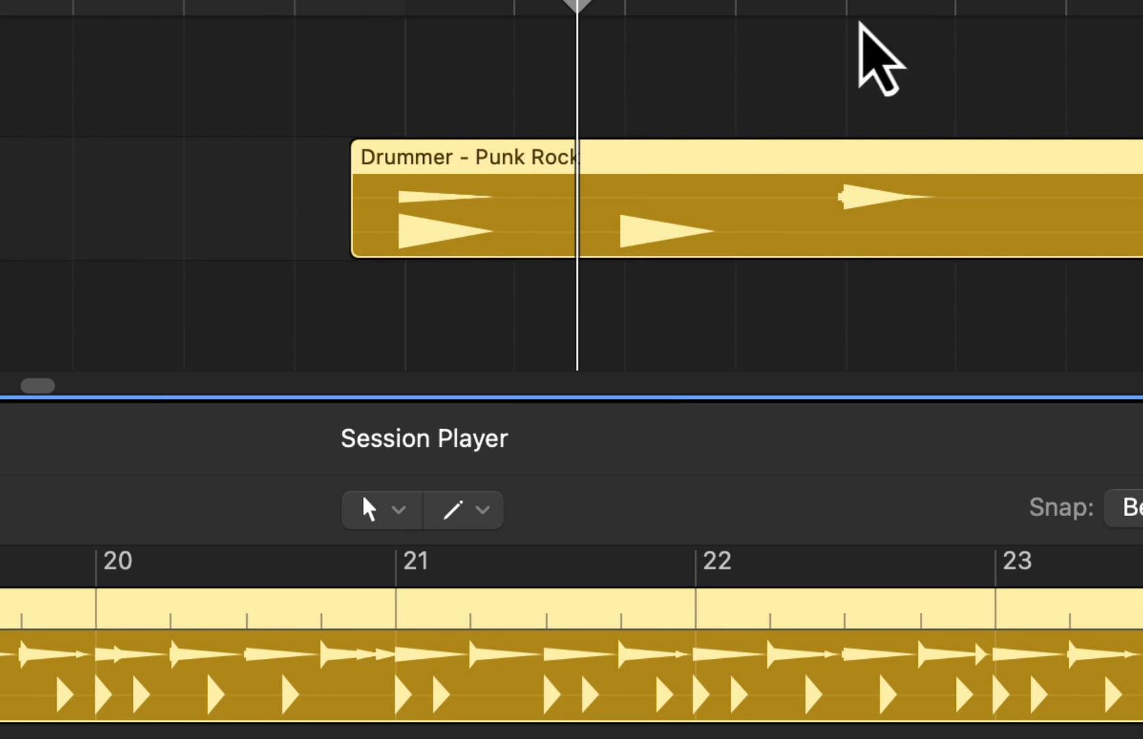
pyautogui.press('super+Left')
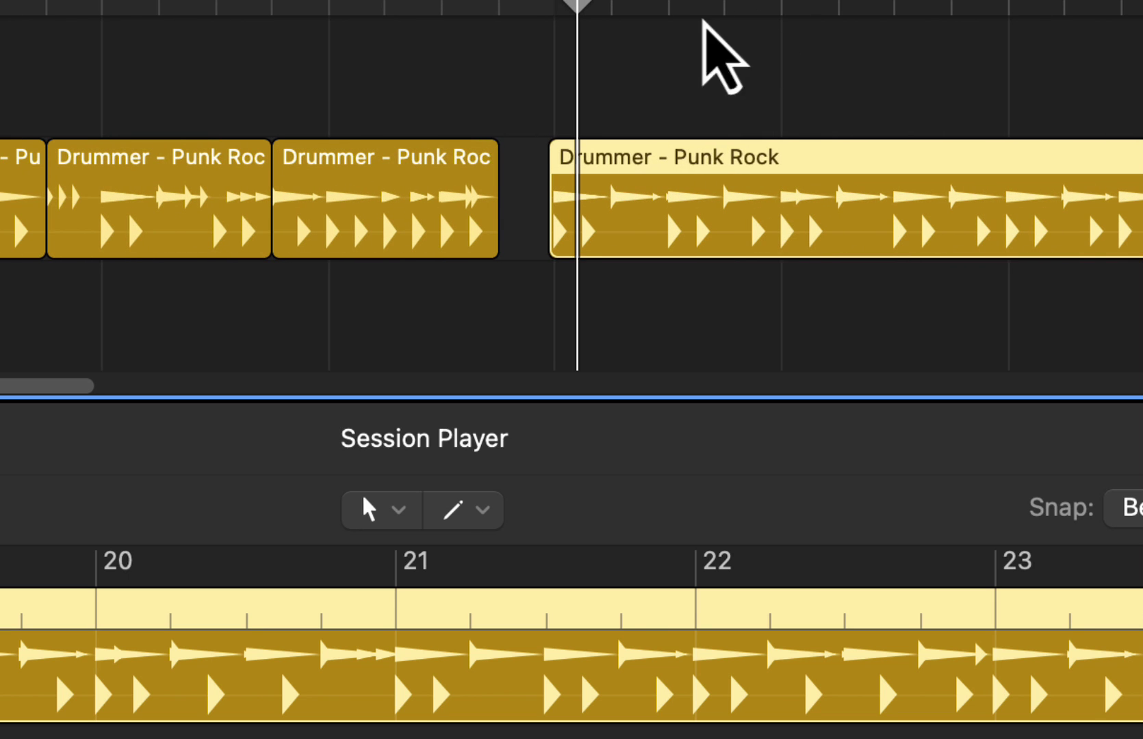
# Split the long Drummer region at bar 17, the next bar line, and further along.
pyautogui.click(668, 8)
pyautogui.press('t')
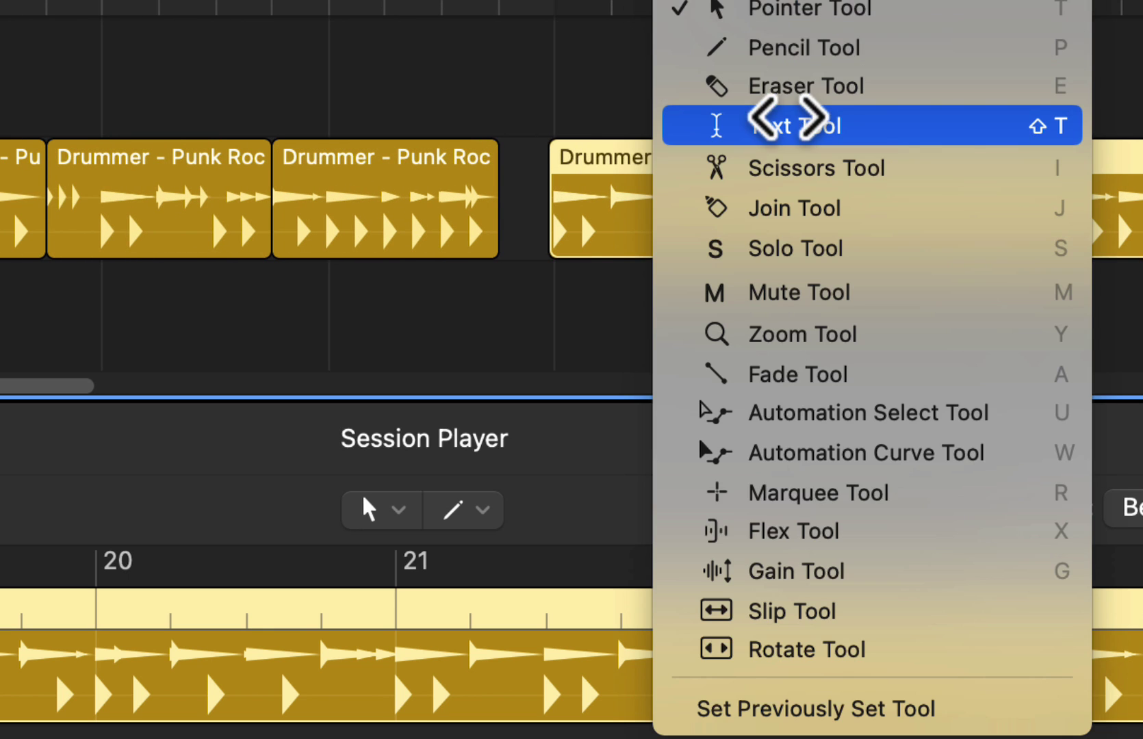
pyautogui.click(782, 169)
pyautogui.click(669, 174)
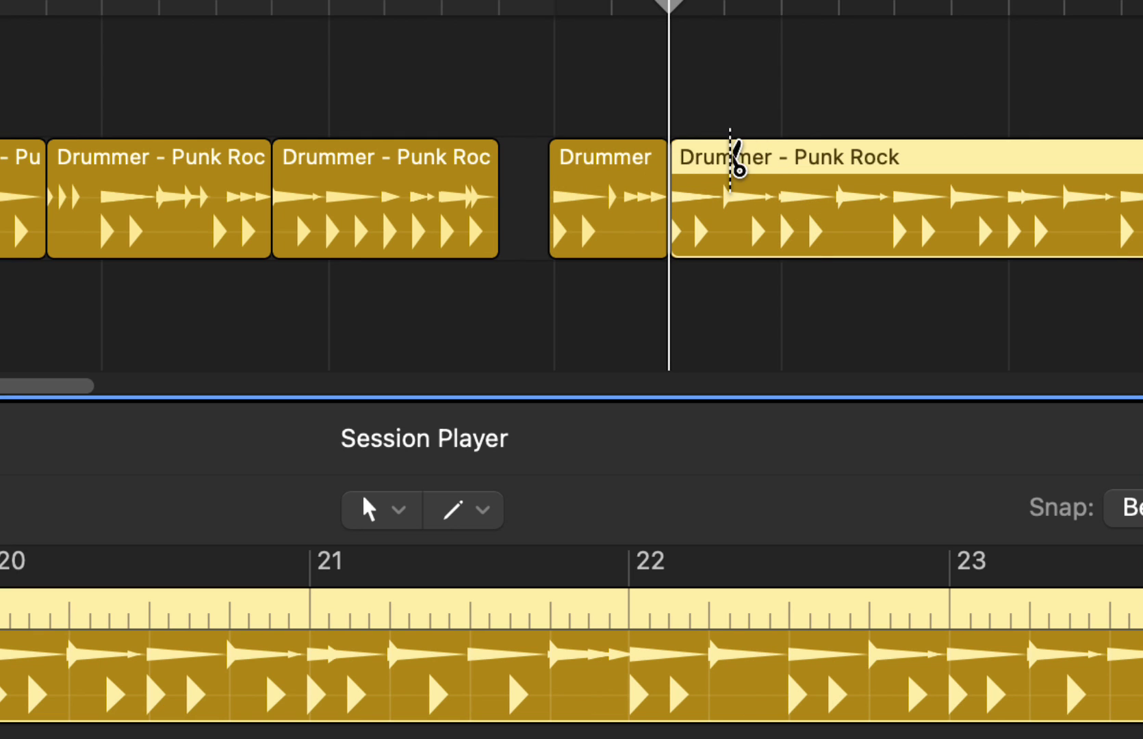
pyautogui.click(791, 164)
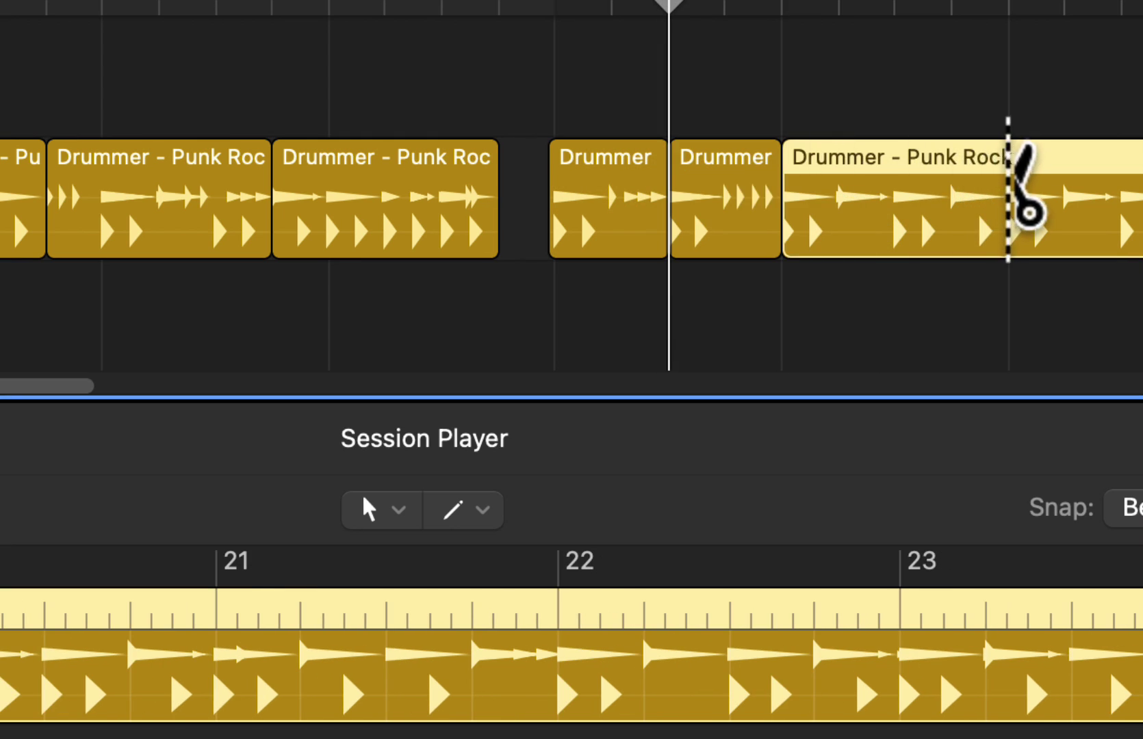
pyautogui.click(1008, 165)
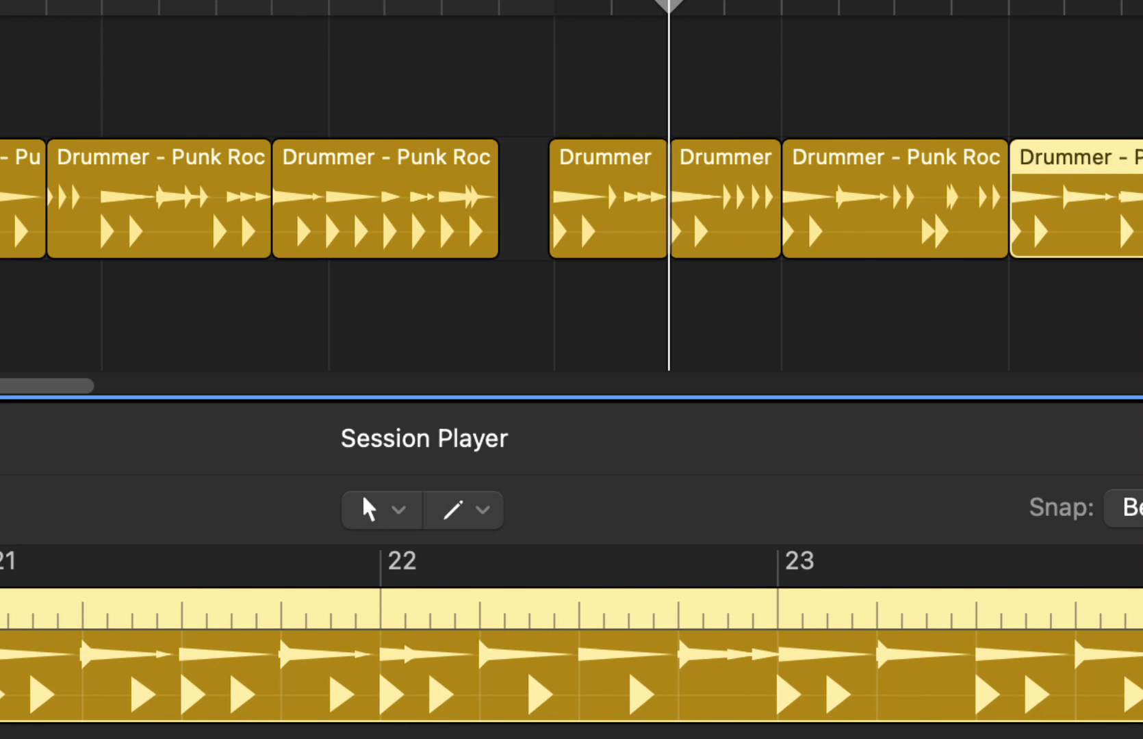
# Give the short bar-17 Drummer region hi-hat pattern 3.
pyautogui.press('t')
pyautogui.press('t')
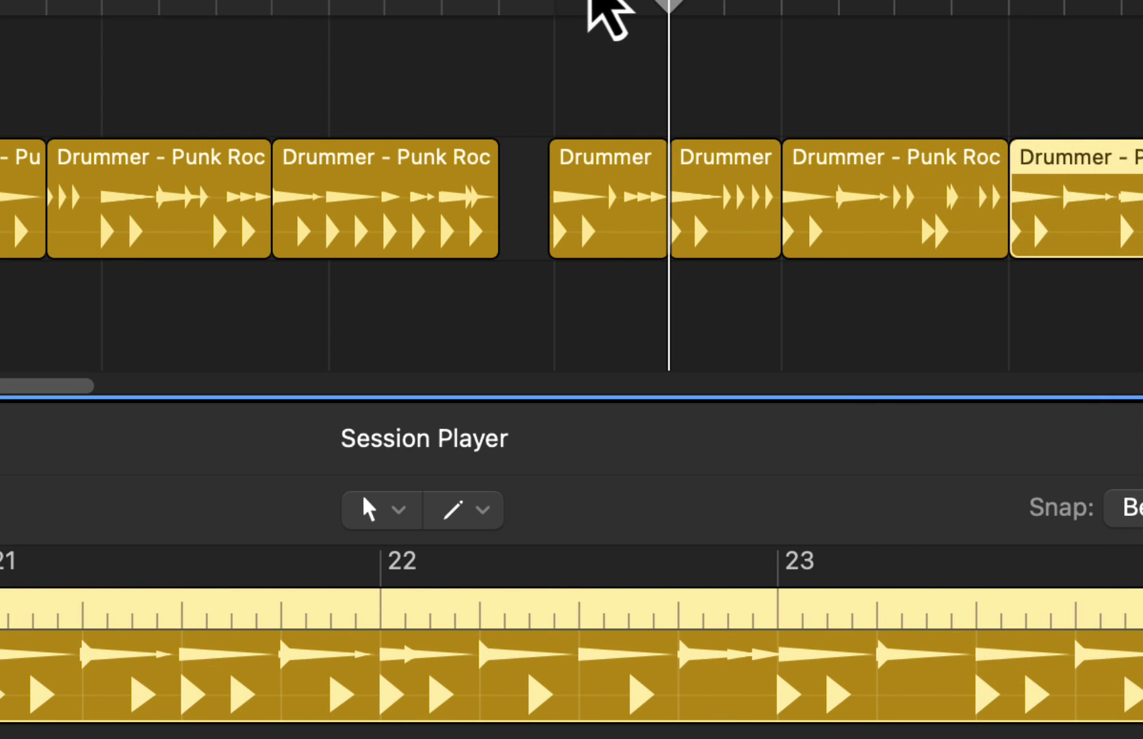
pyautogui.click(613, 204)
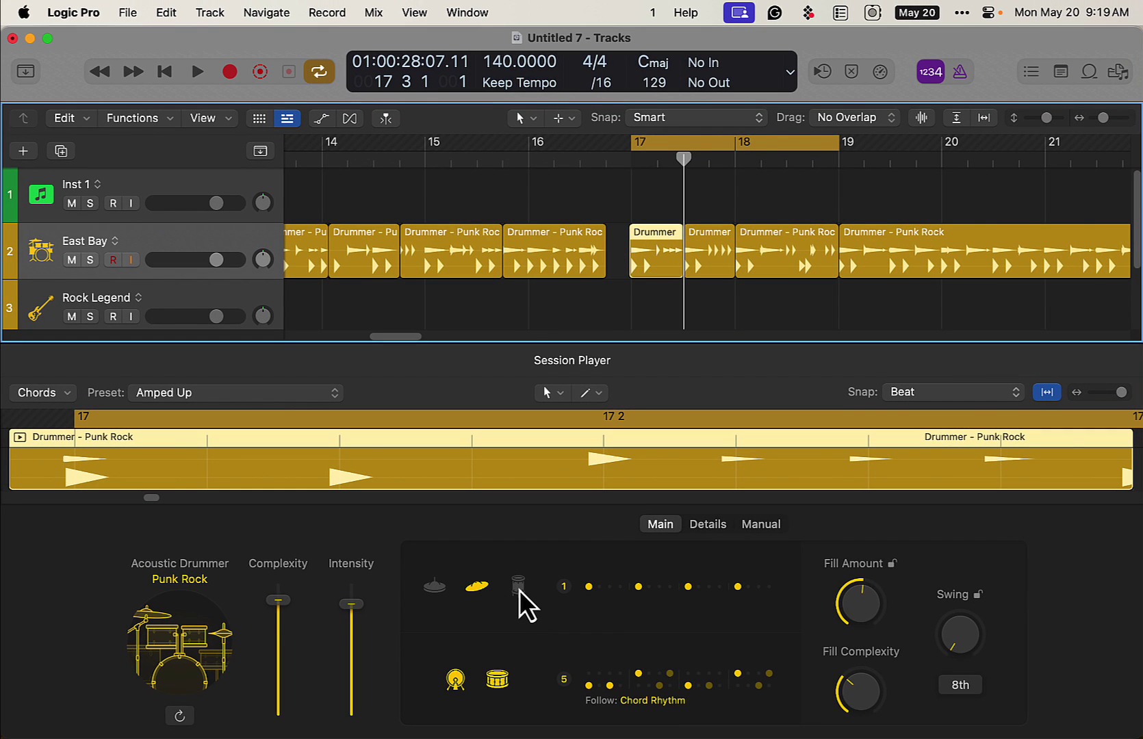
pyautogui.click(518, 588)
pyautogui.click(621, 591)
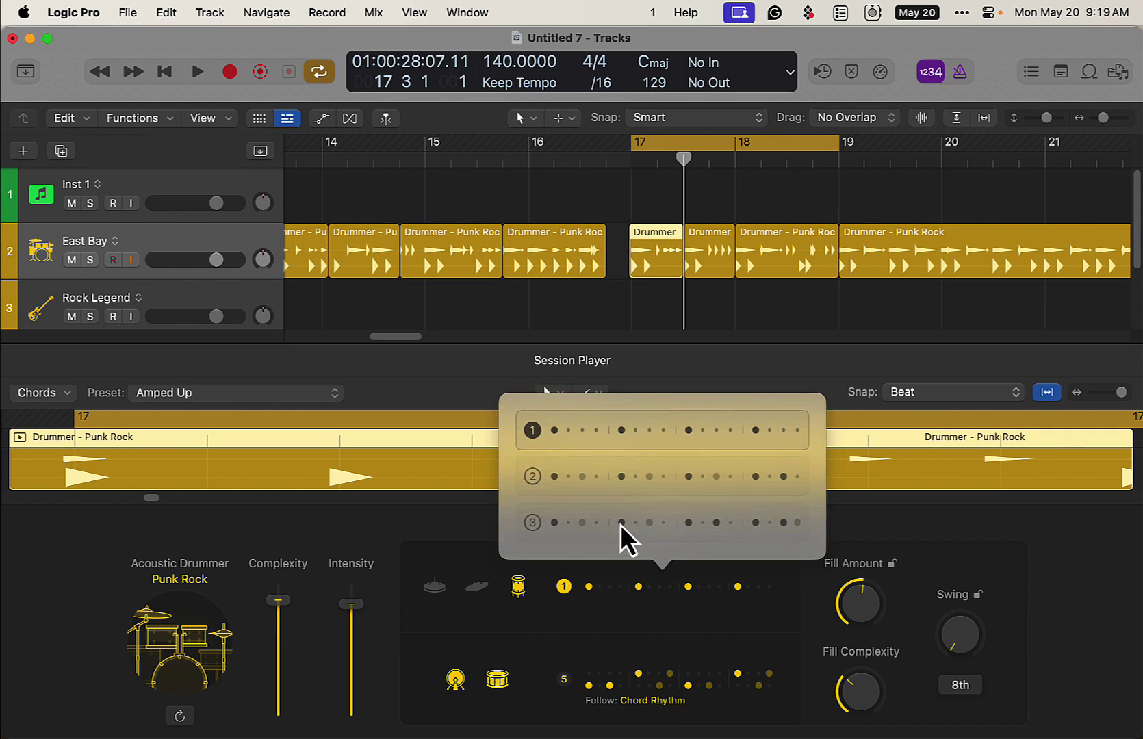
pyautogui.click(620, 522)
pyautogui.click(696, 632)
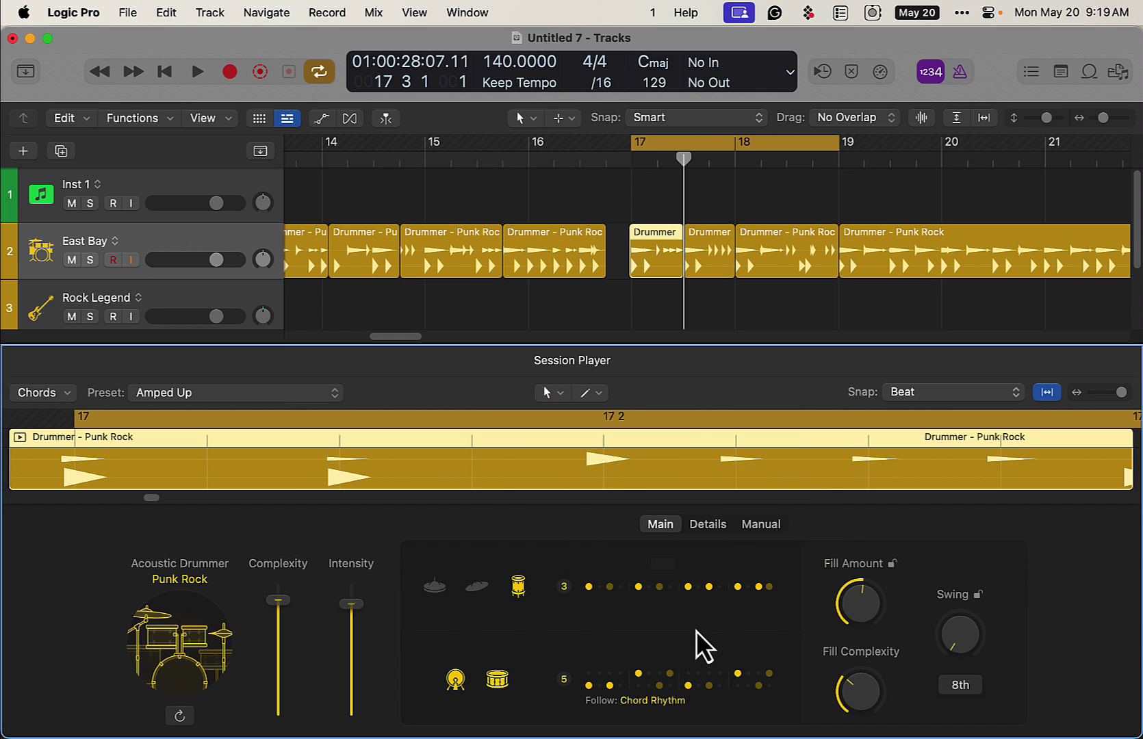
# Program a manual pattern with a kick on step 1 and a snare on step 5, and audition it.
pyautogui.click(761, 531)
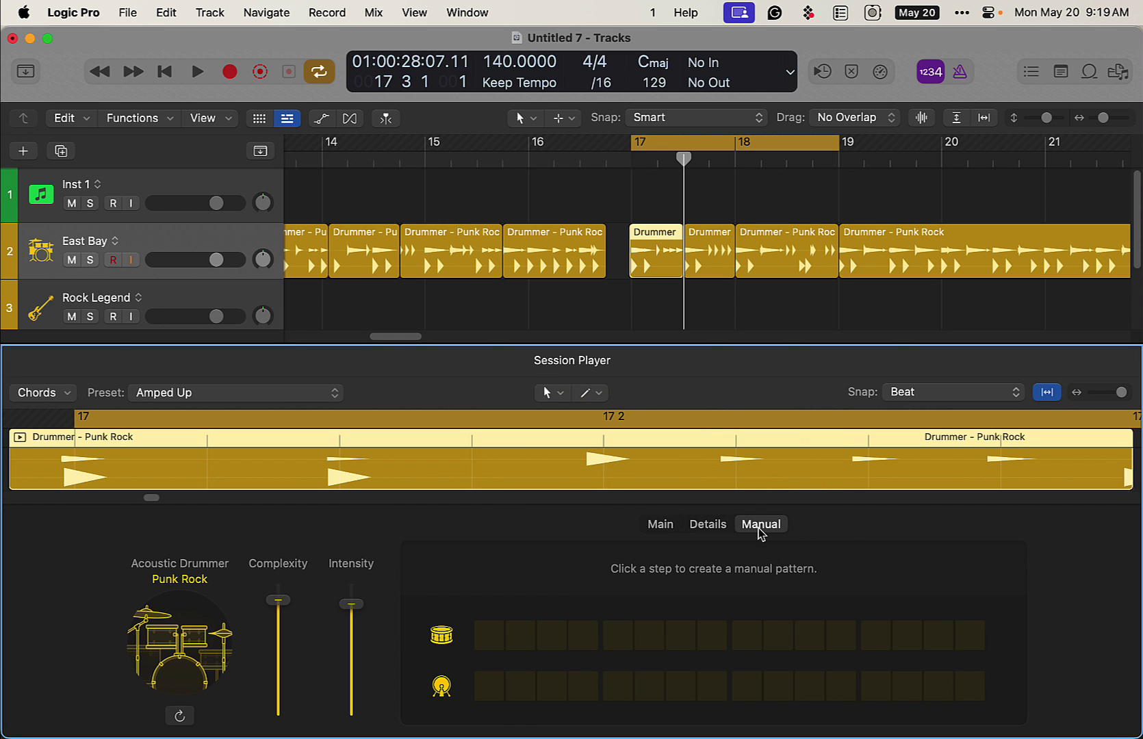
pyautogui.click(483, 689)
pyautogui.click(617, 635)
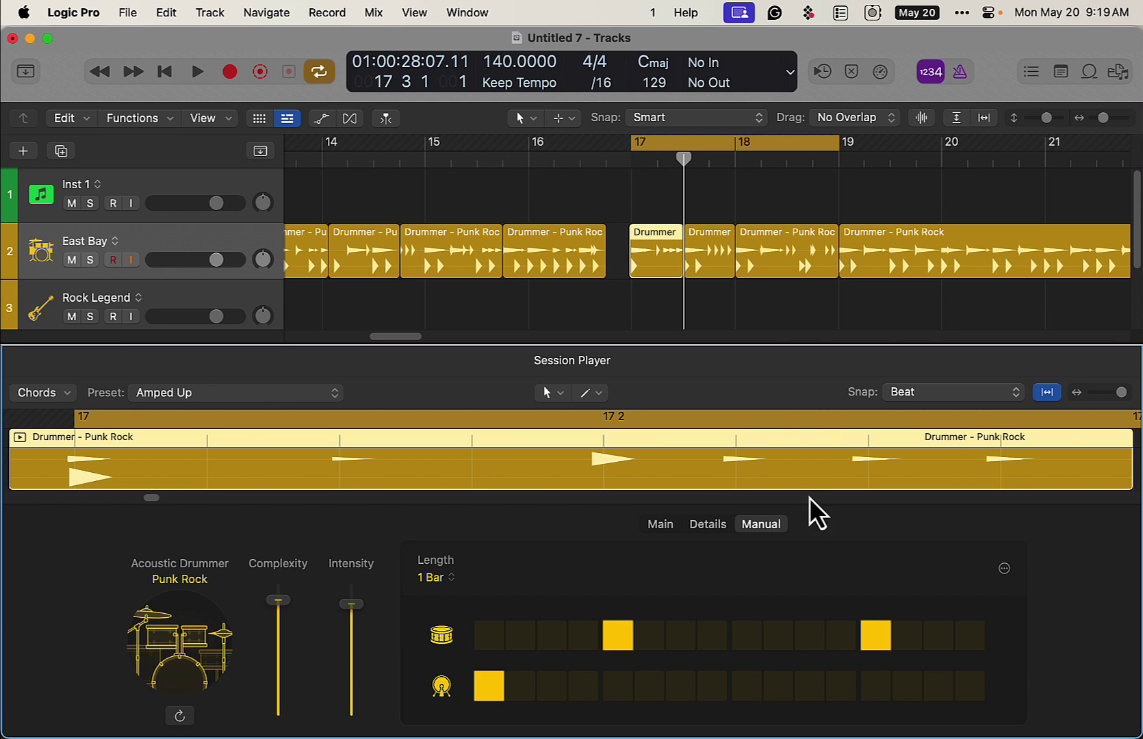
pyautogui.press('space')
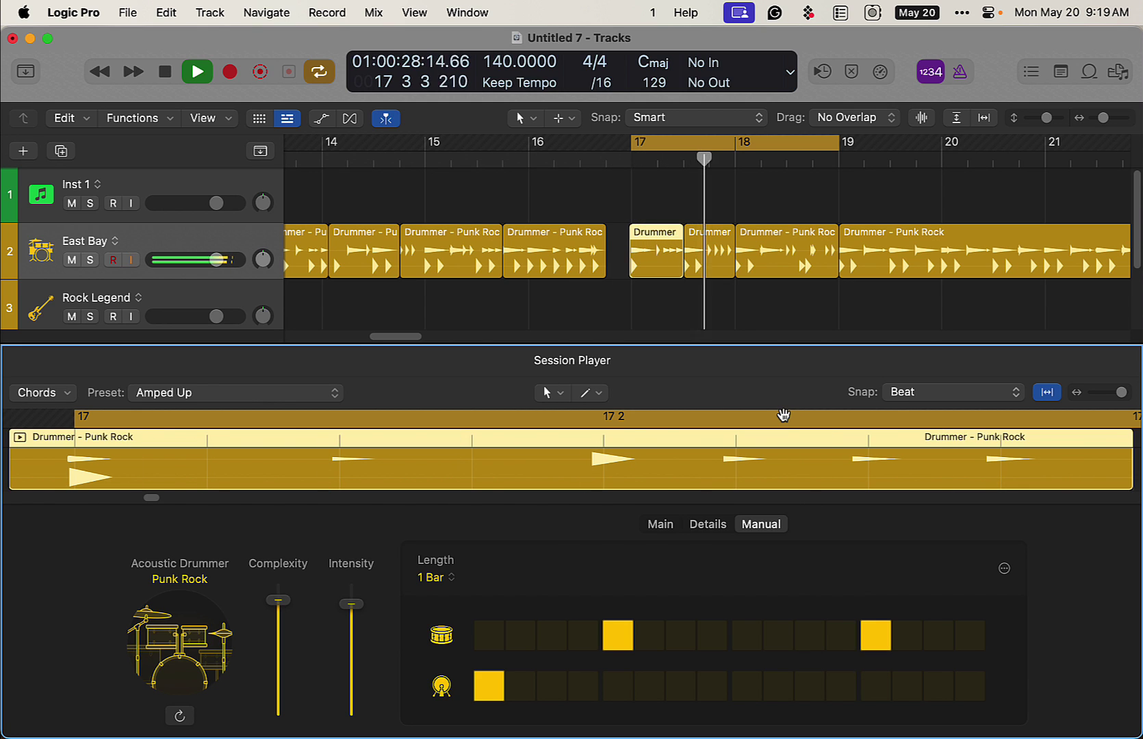
pyautogui.press('space')
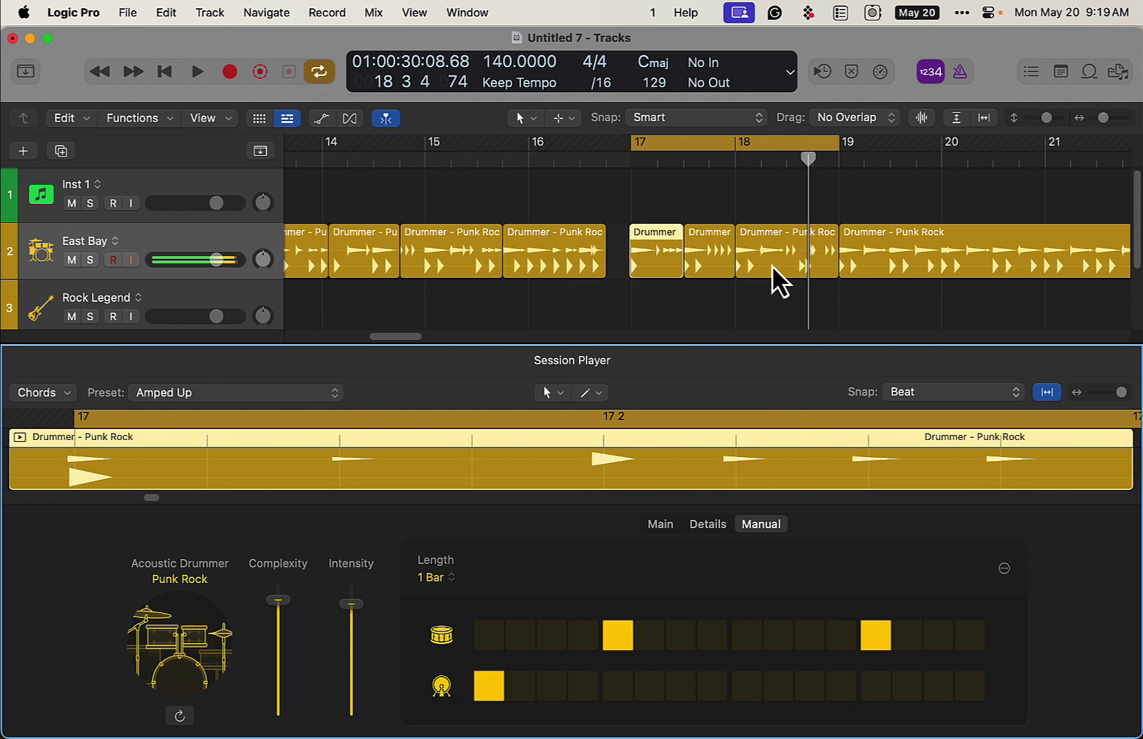
pyautogui.click(773, 265)
# Put a manual kick on step 1 of the bar-18 region and play it from bar 17.
pyautogui.click(489, 686)
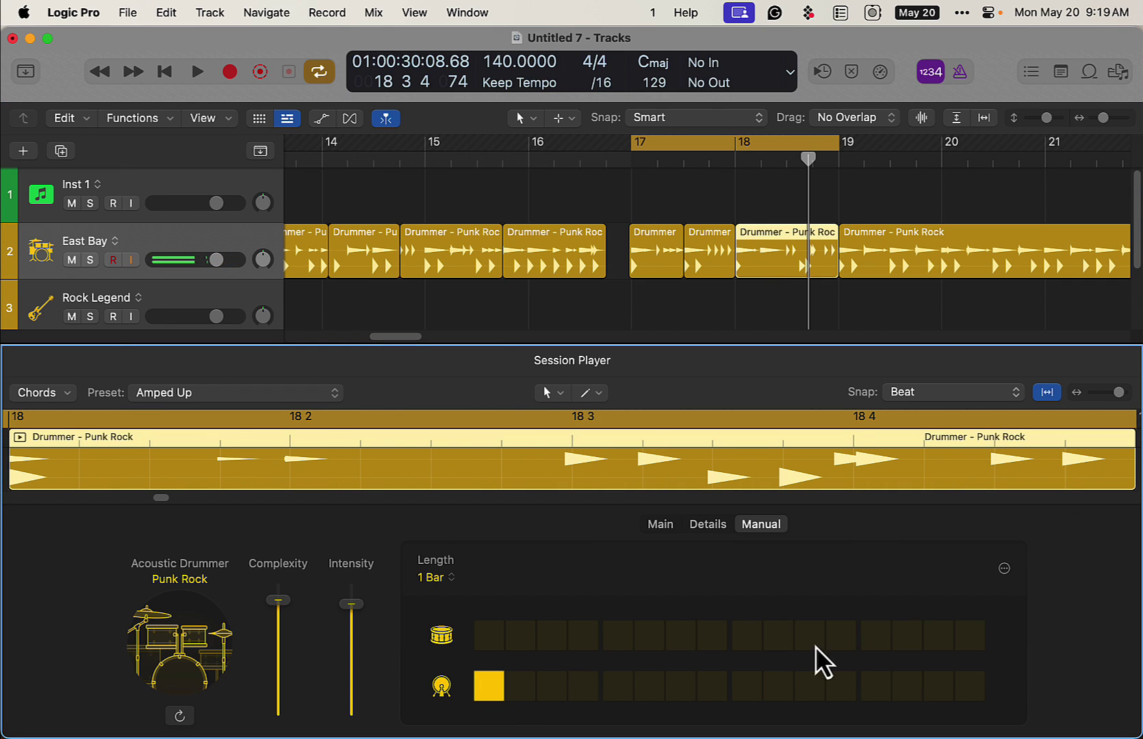
pyautogui.press('space')
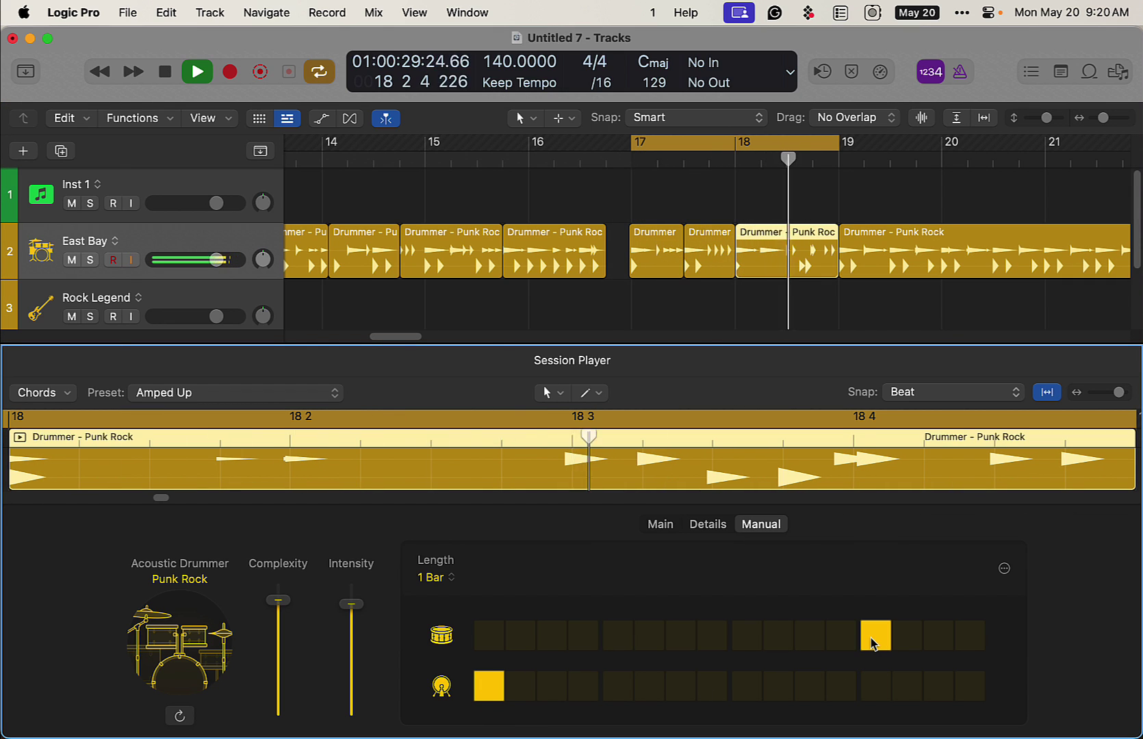
pyautogui.press('space')
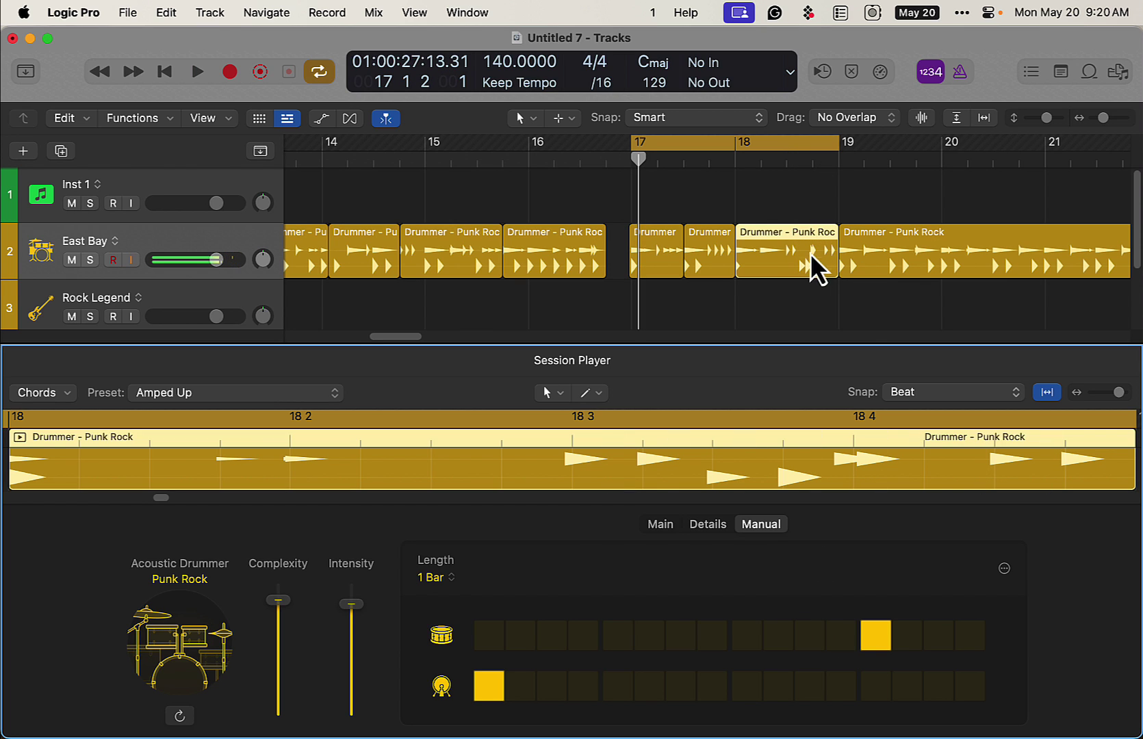
pyautogui.click(781, 256)
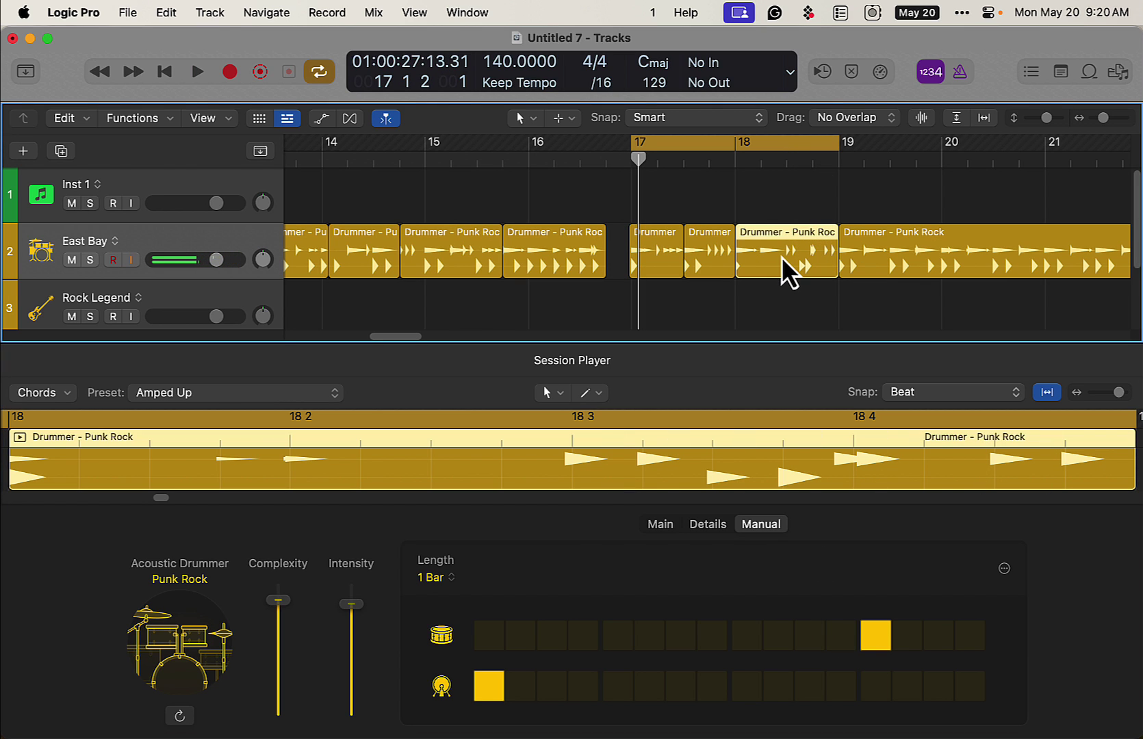
# Set the bar-18 region to tom-based pattern variation 3 with Fill Complexity at 75%.
pyautogui.click(661, 526)
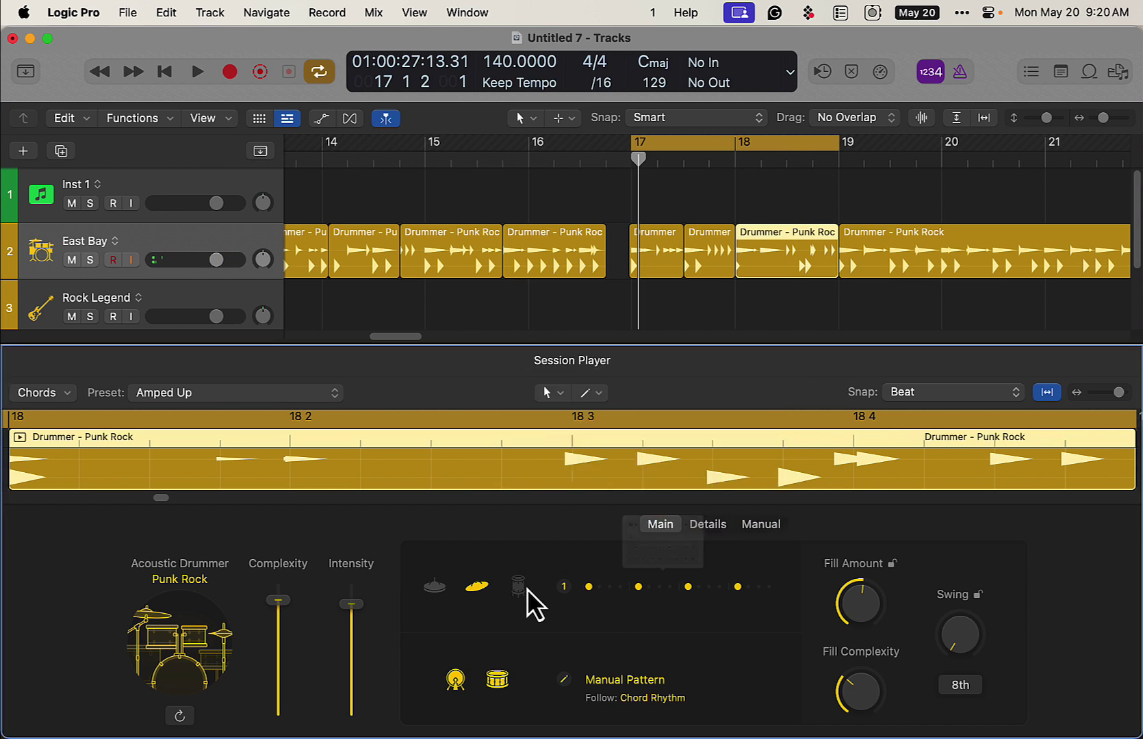
pyautogui.click(524, 588)
pyautogui.moveTo(636, 591)
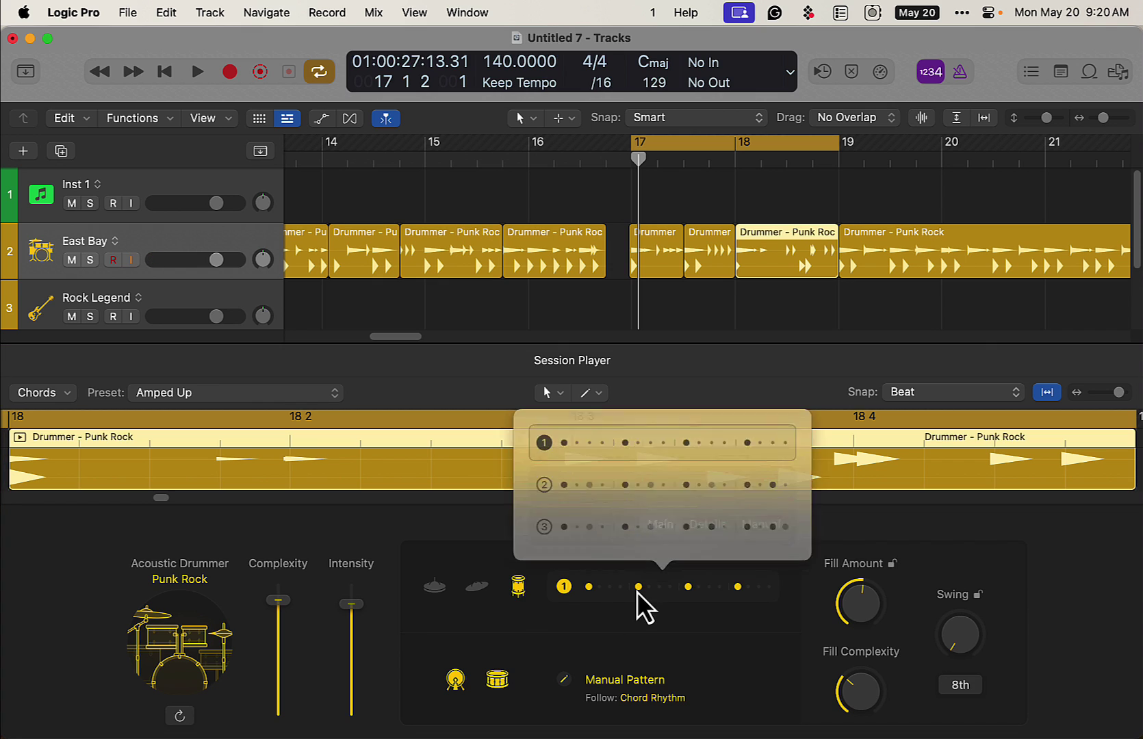
pyautogui.click(651, 527)
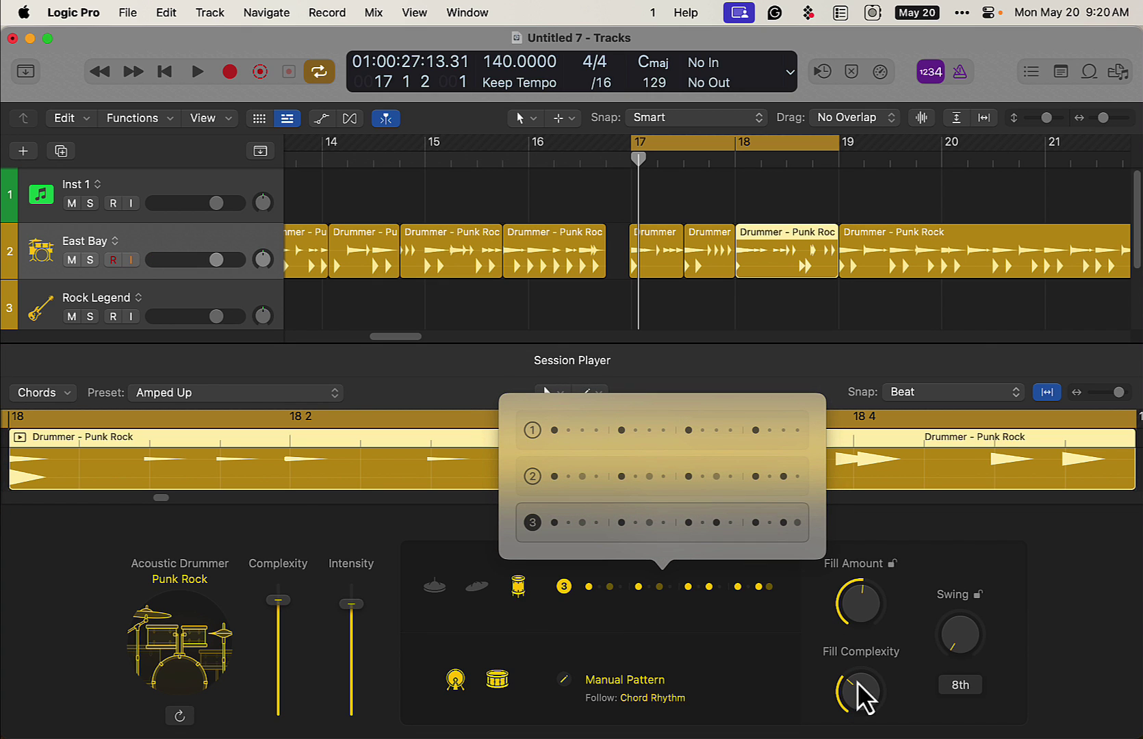
pyautogui.moveTo(857, 619); pyautogui.dragTo(855, 574)
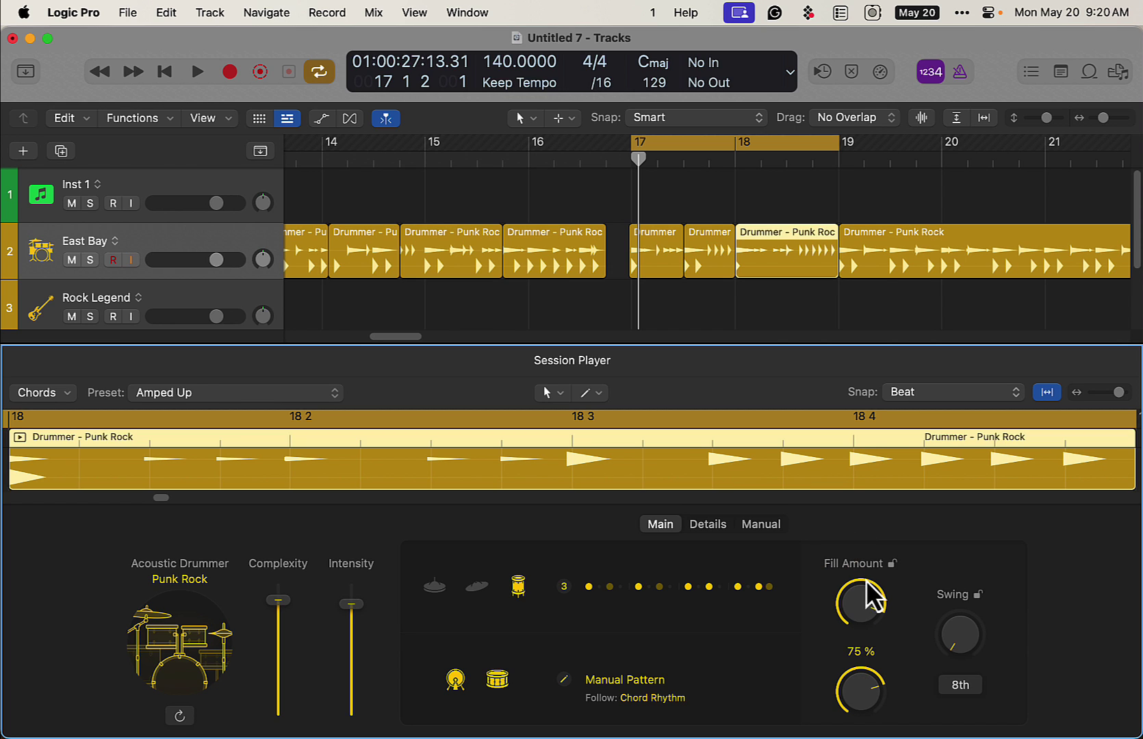
# Play the drum part back and turn off the bar 17–19 loop.
pyautogui.press('space')
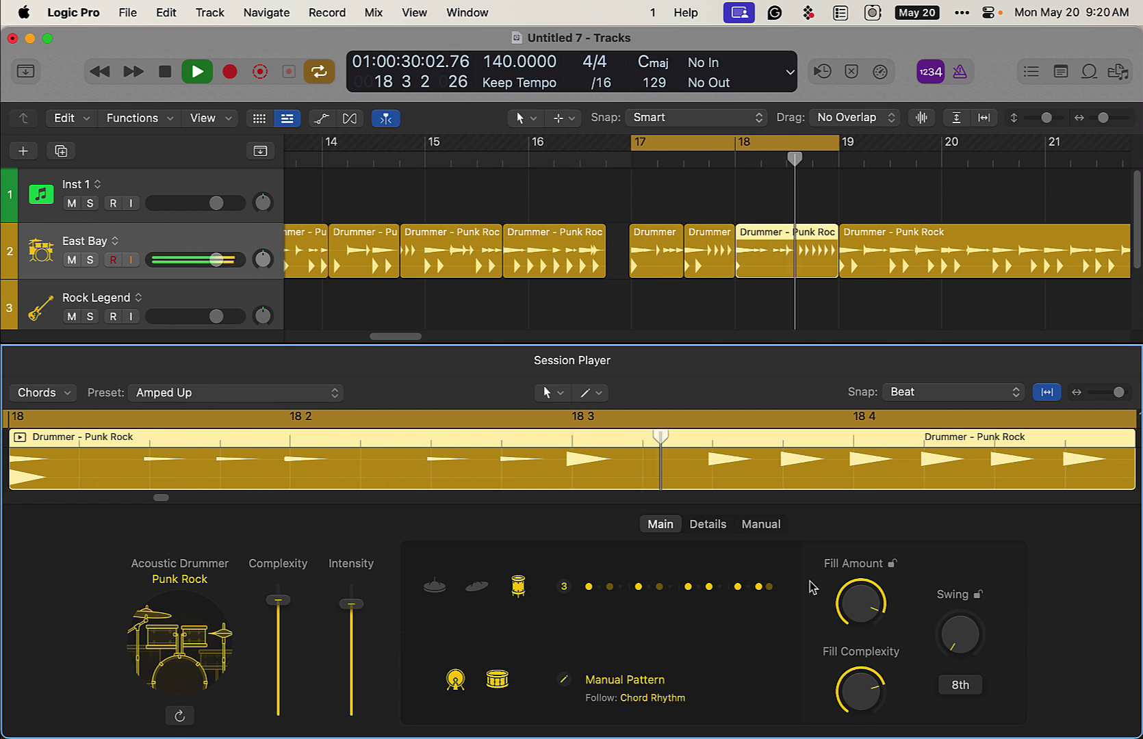
pyautogui.press('space')
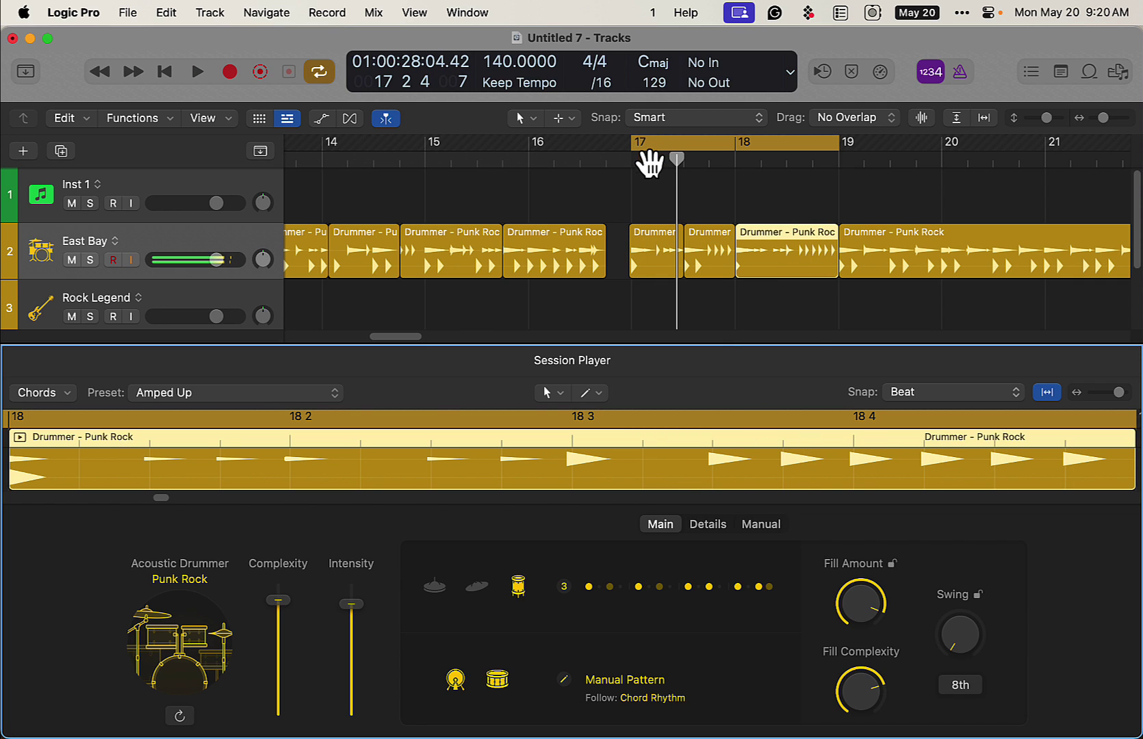
pyautogui.click(648, 145)
# Cycle bars 14–21 and play the edited drum part through that range.
pyautogui.moveTo(340, 145); pyautogui.dragTo(1040, 180)
pyautogui.press('space')
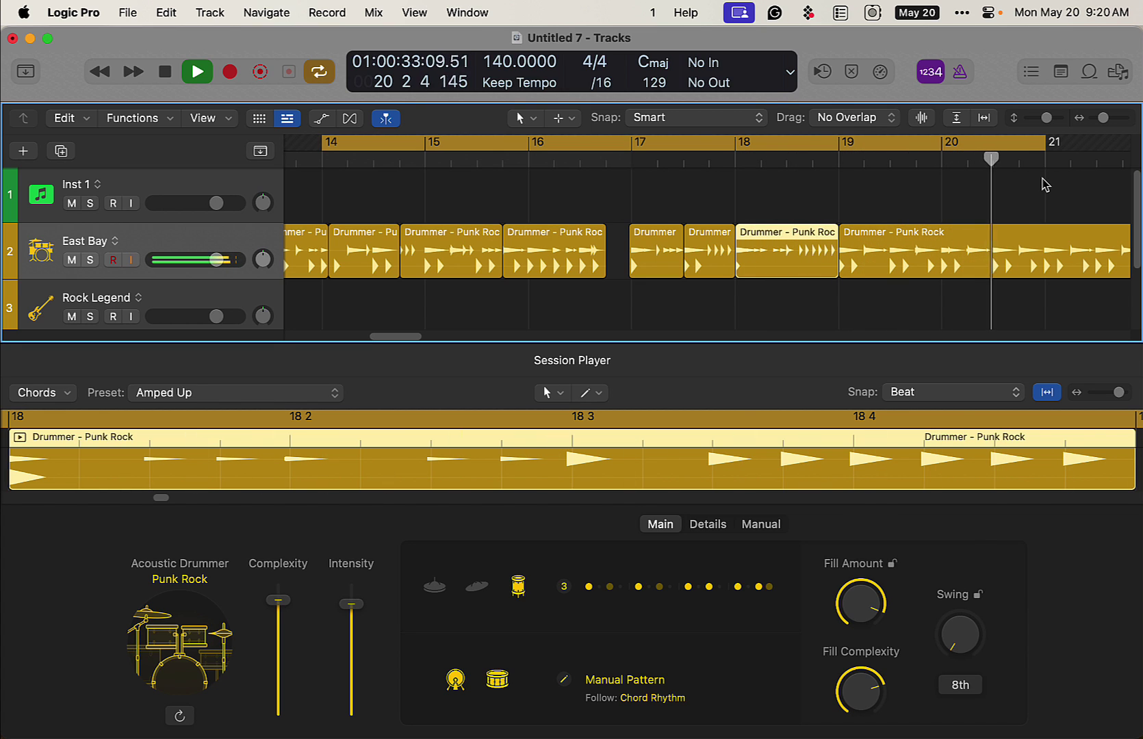
pyautogui.press('space')
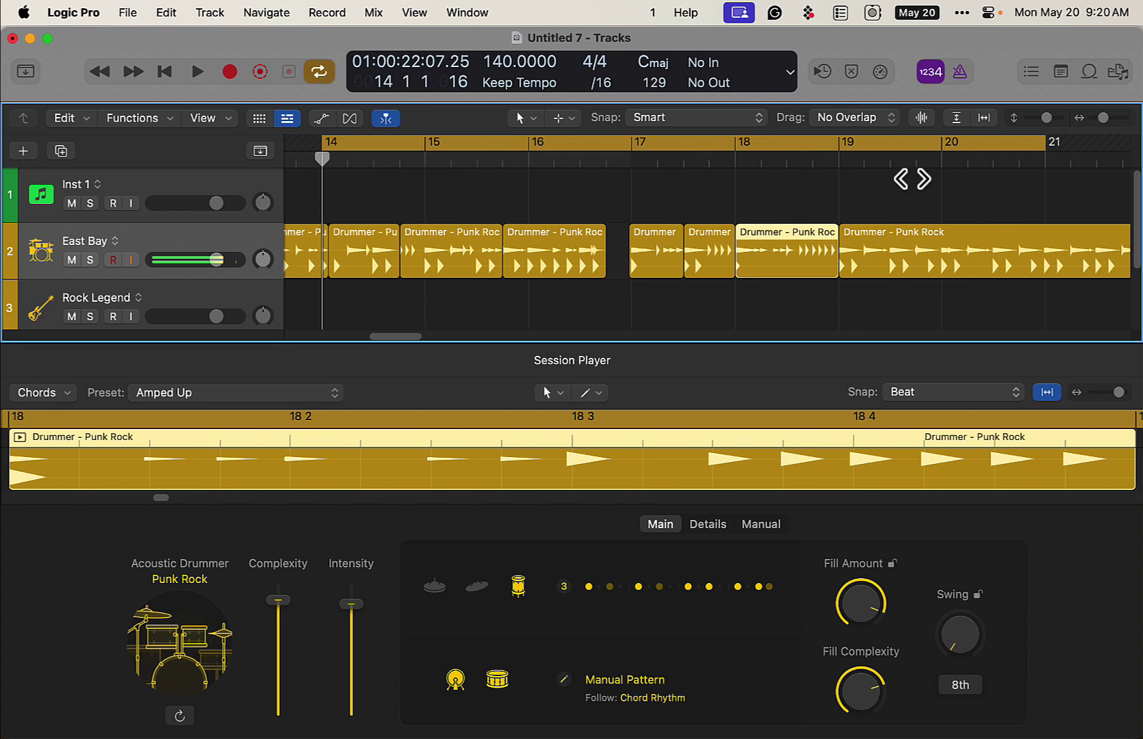
pyautogui.click(1111, 119)
# Add two Retro Rock bass regions after the Rock Legend region, the second at bar 17.
pyautogui.moveTo(1108, 120); pyautogui.dragTo(1092, 119)
pyautogui.scroll(-2, 507, 314)
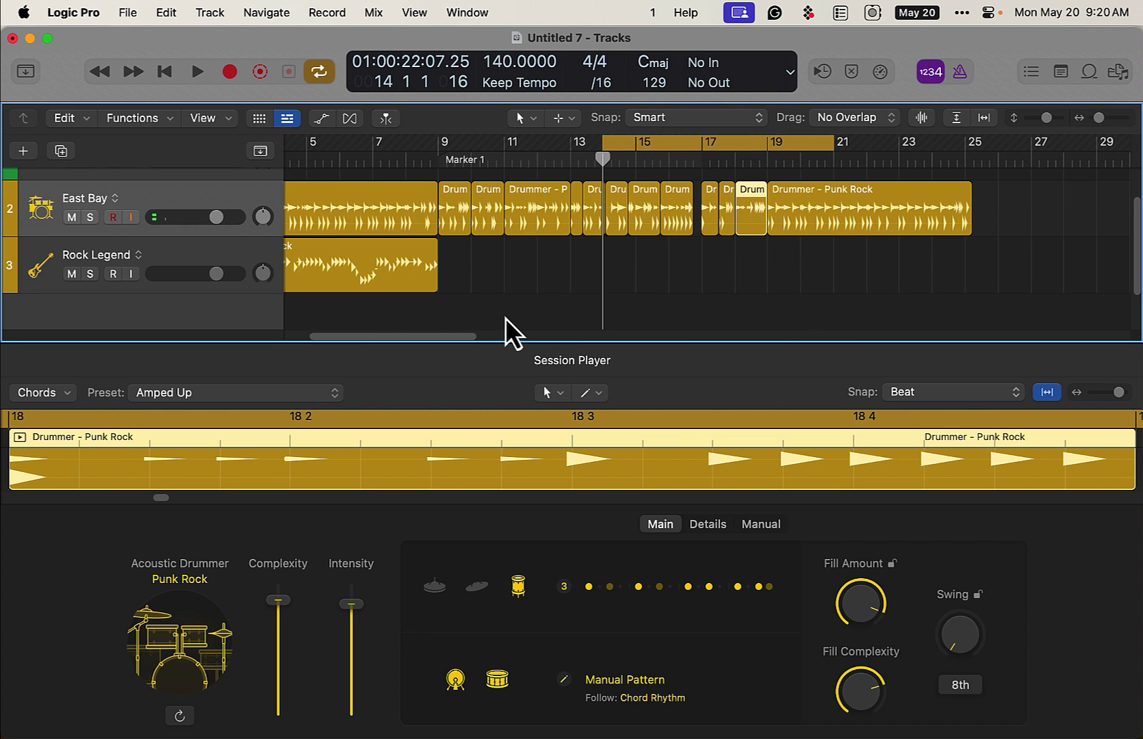
pyautogui.click(449, 266)
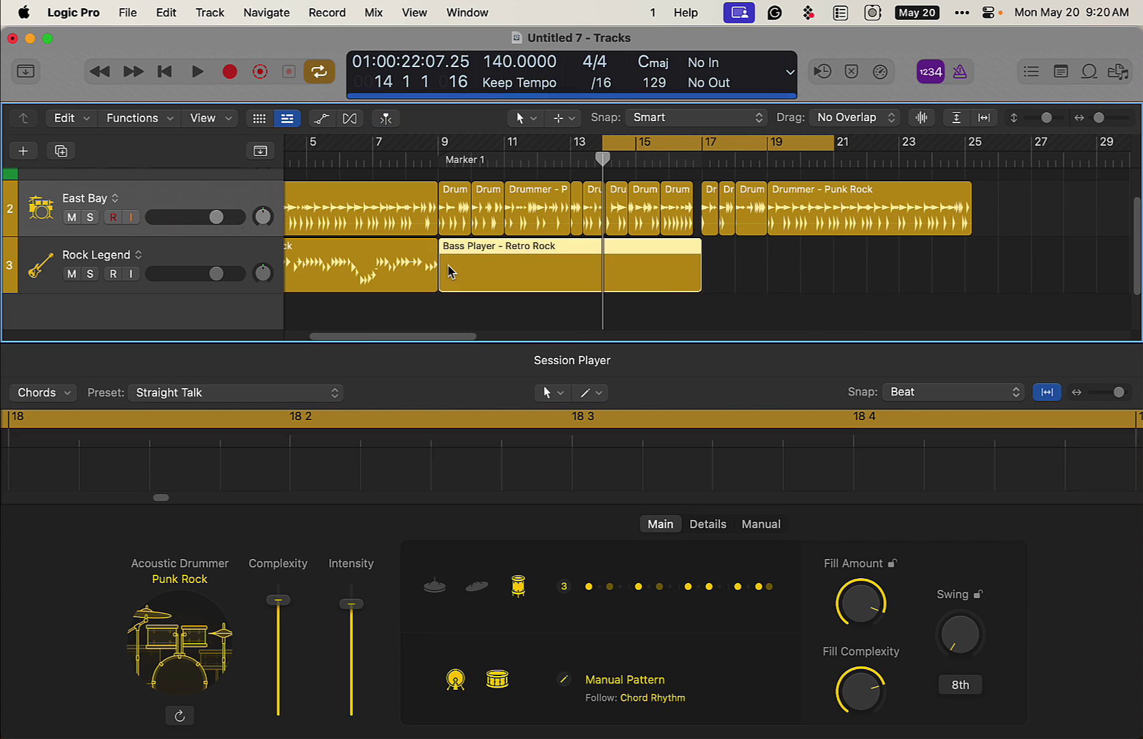
pyautogui.click(712, 265)
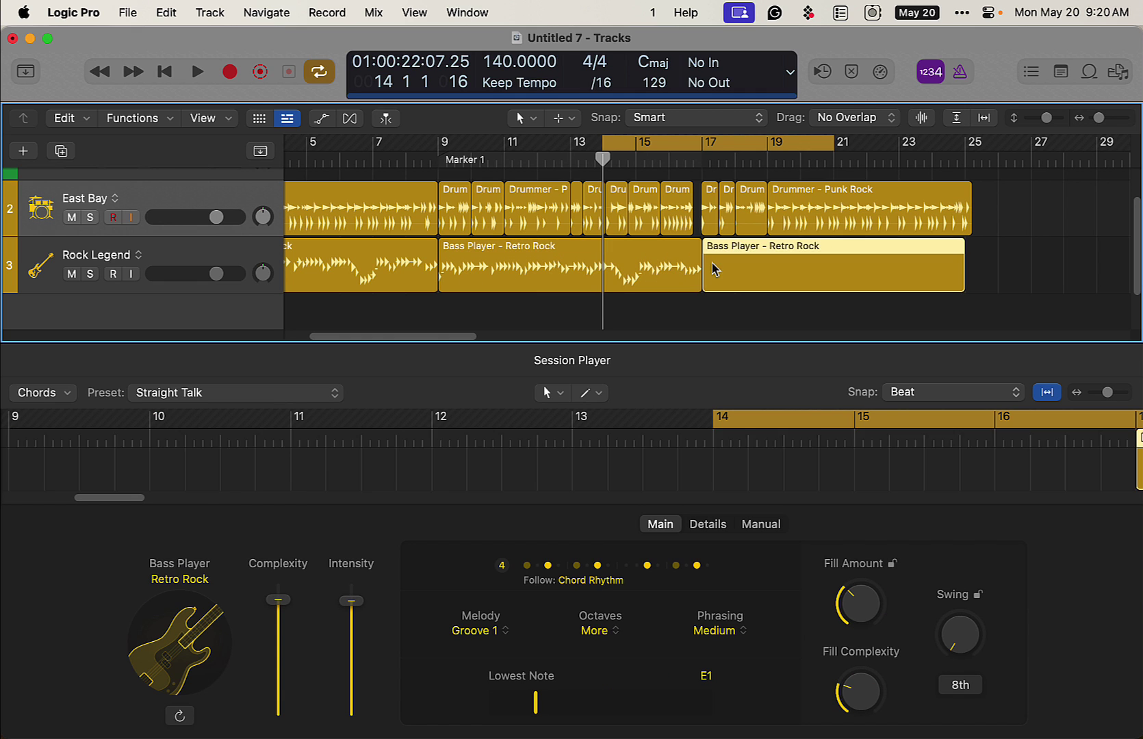
# Make the first Retro Rock bass region follow the East Bay drum track.
pyautogui.click(544, 260)
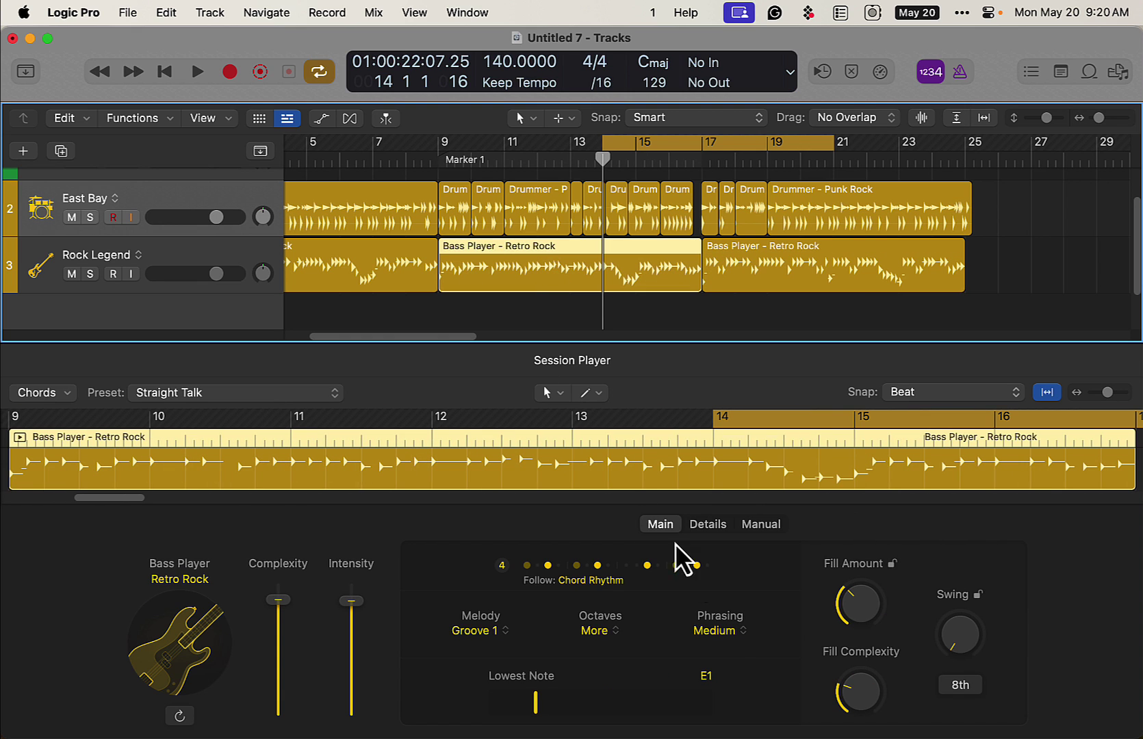
pyautogui.click(617, 582)
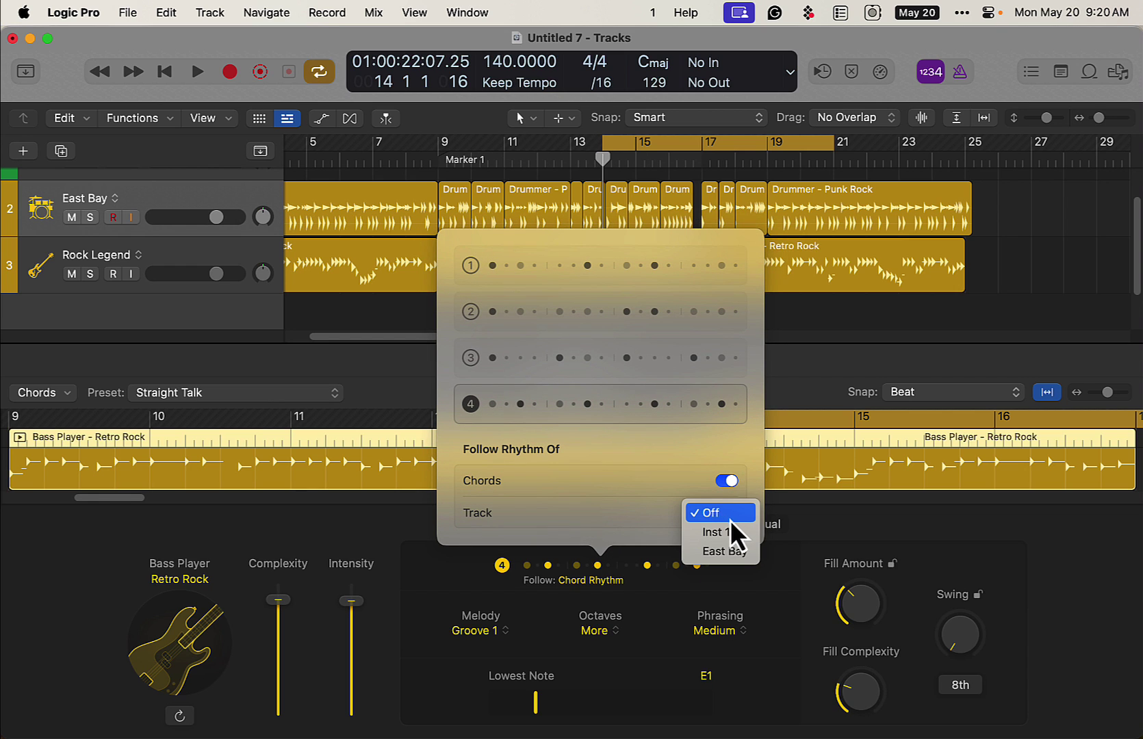
pyautogui.click(738, 551)
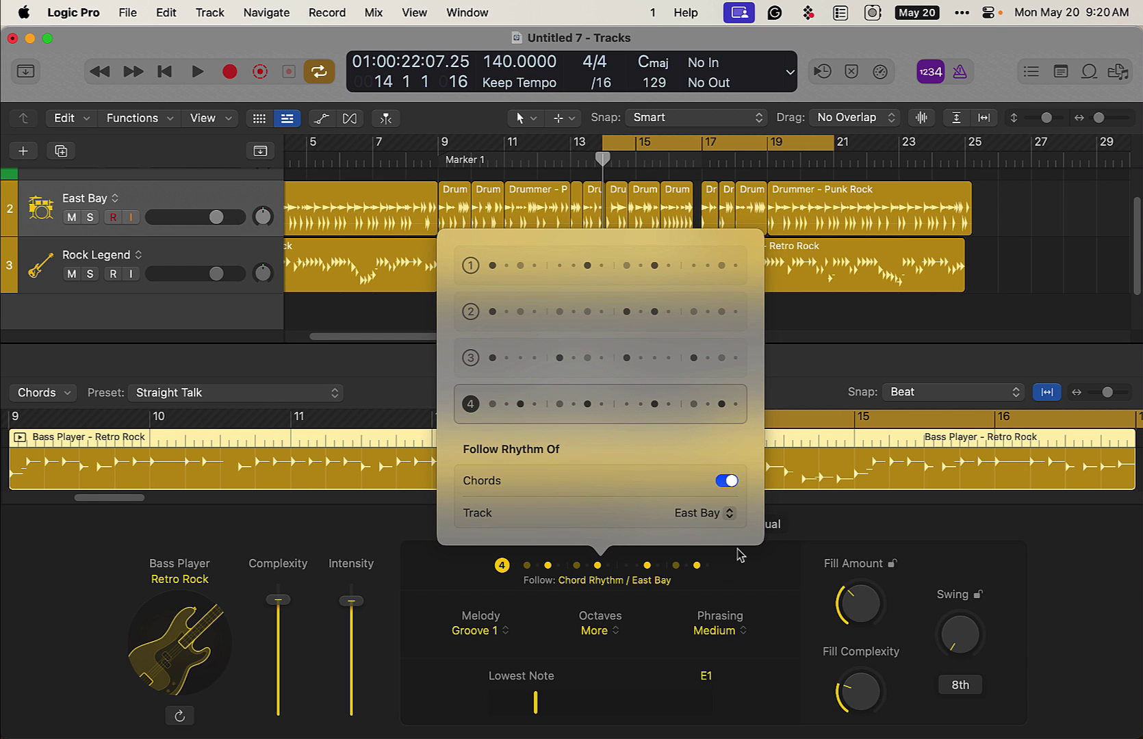
pyautogui.click(446, 147)
# Play a bars 9–25 cycle, then zoom in and park the playhead at bar 11.
pyautogui.moveTo(442, 145); pyautogui.dragTo(981, 193)
pyautogui.press('space')
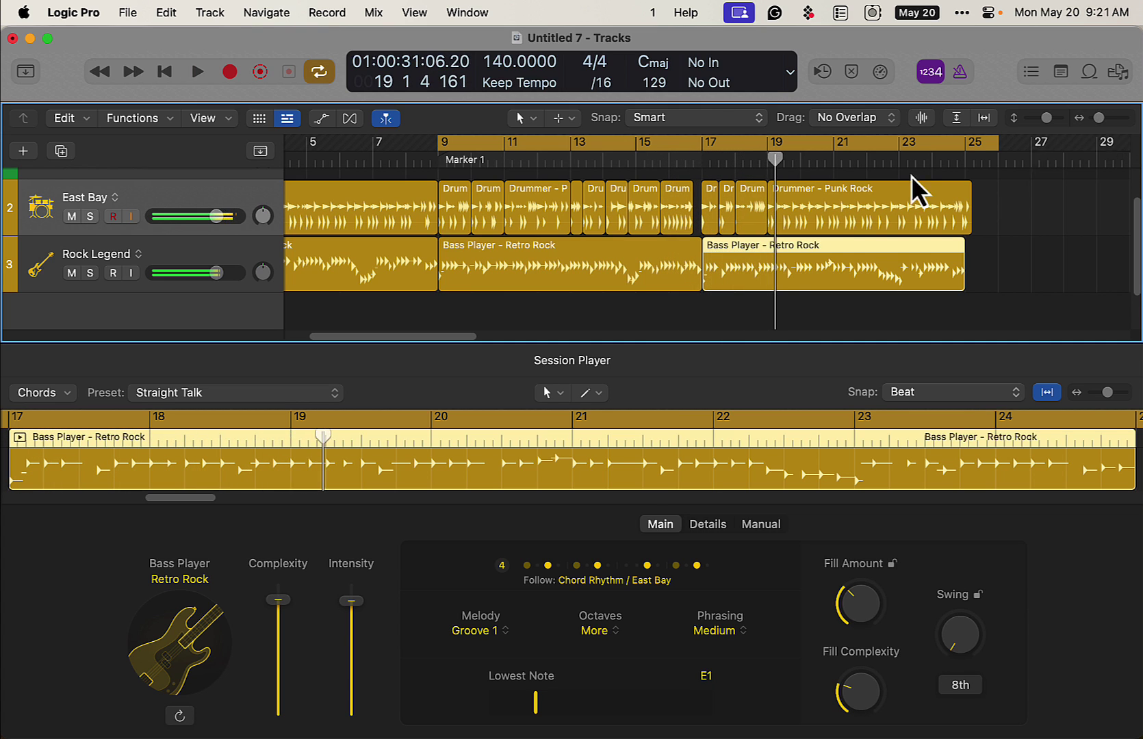
pyautogui.press('space')
pyautogui.press('Left')
pyautogui.moveTo(1047, 119); pyautogui.dragTo(1107, 116)
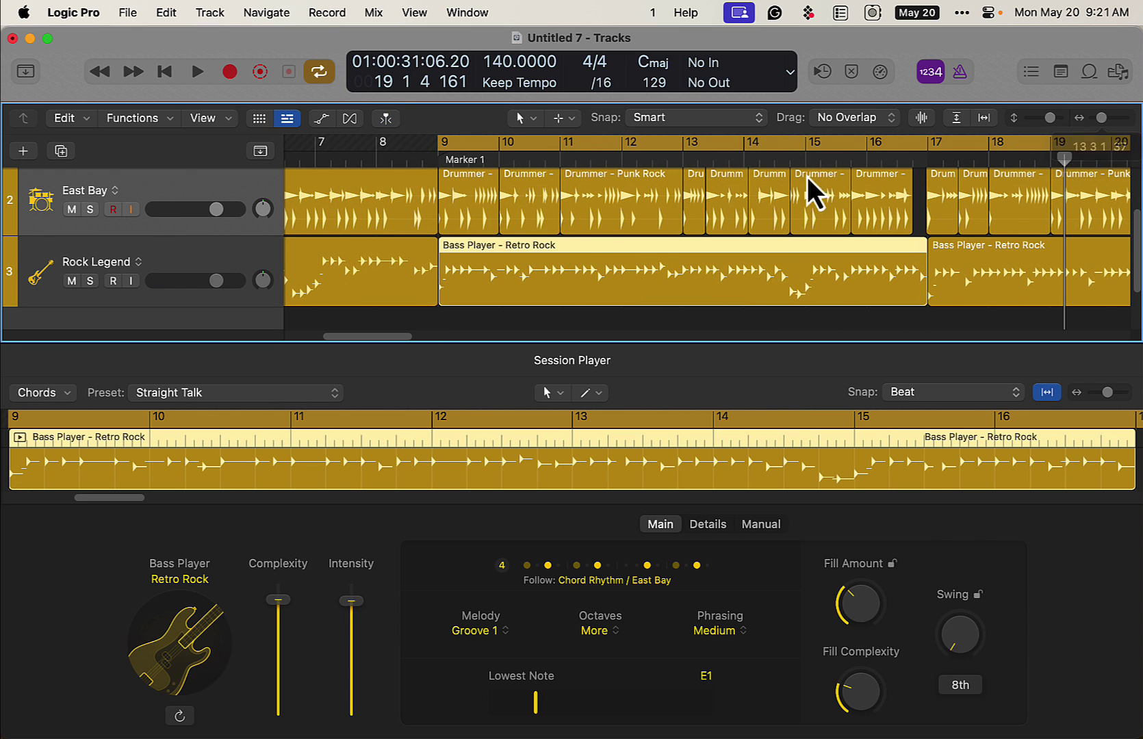
pyautogui.click(498, 161)
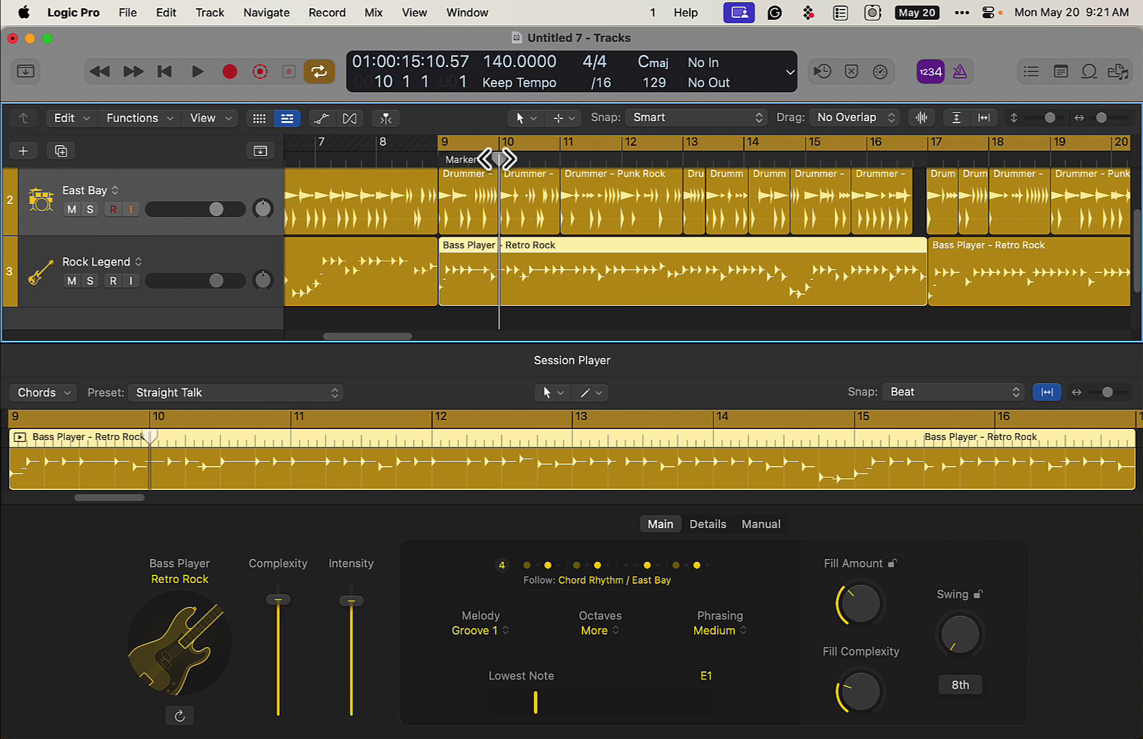
pyautogui.click(559, 161)
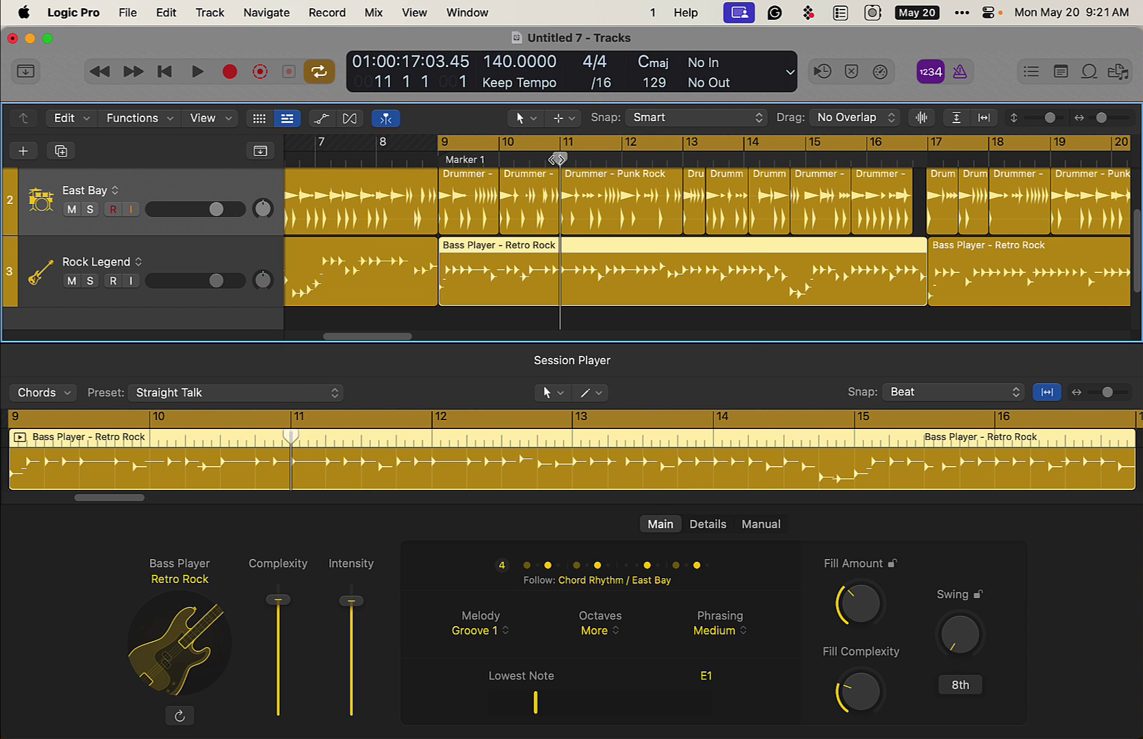
# Split the Retro Rock bass region with Scissors at bars 11, 13, 14 and late in bar 15.
pyautogui.press('t')
pyautogui.click(593, 249)
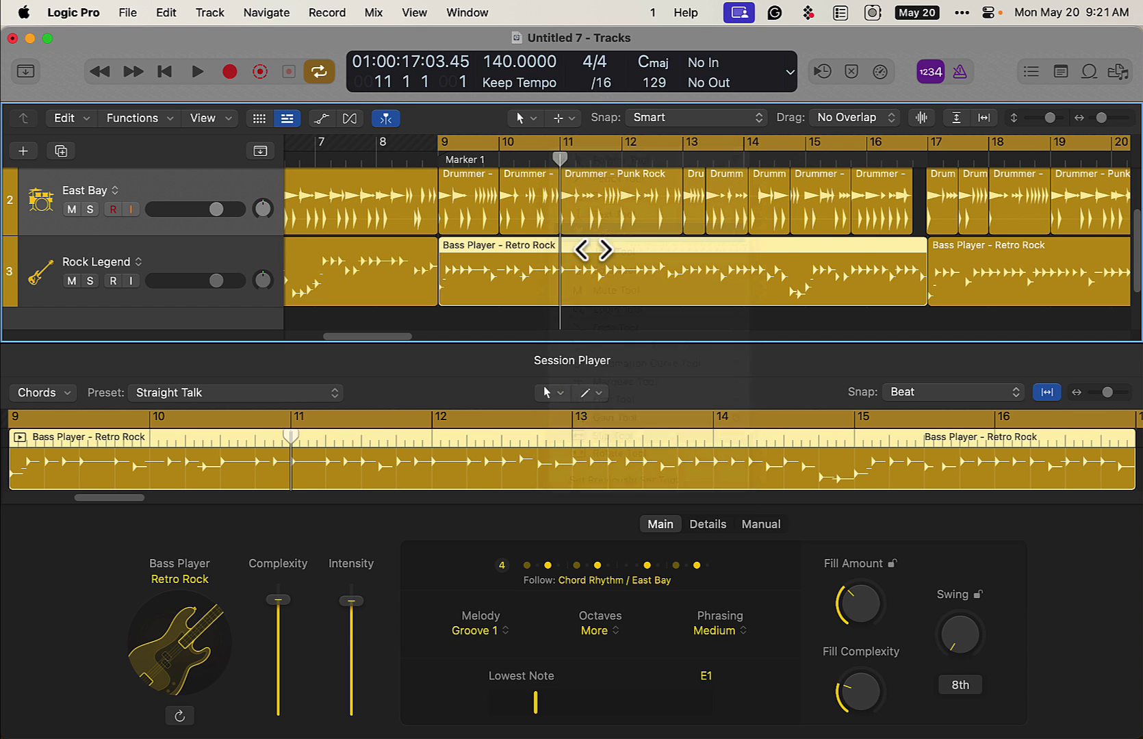
pyautogui.click(566, 270)
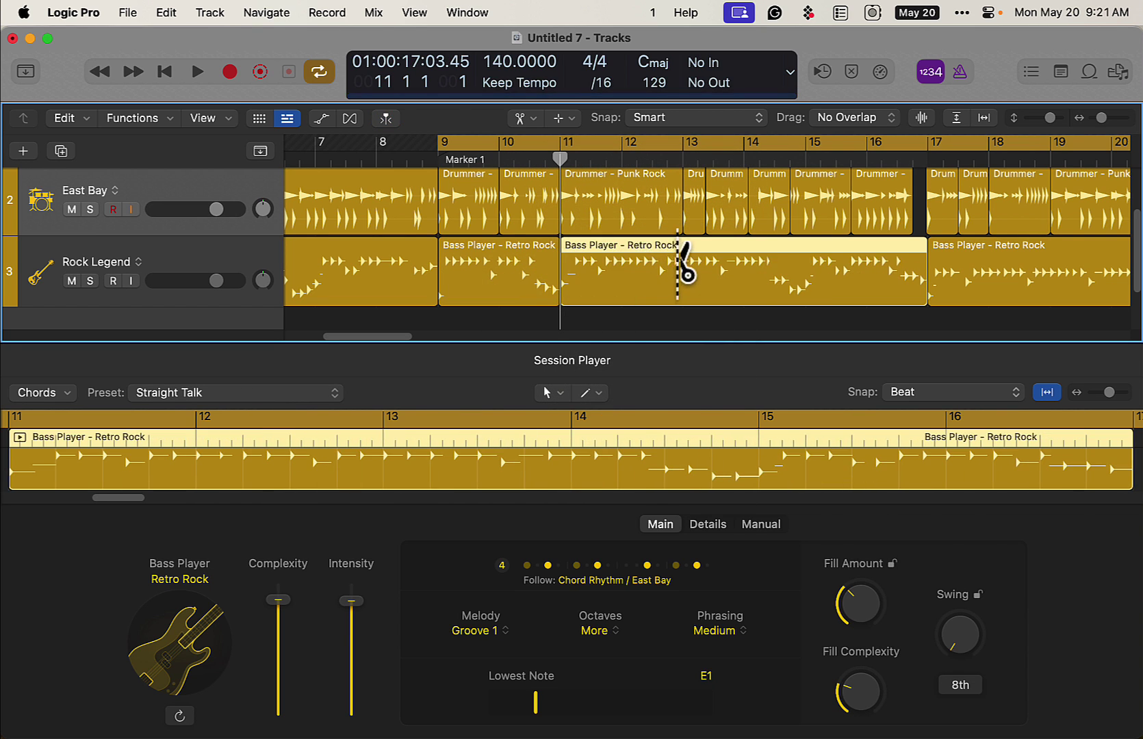
pyautogui.click(680, 265)
pyautogui.click(851, 251)
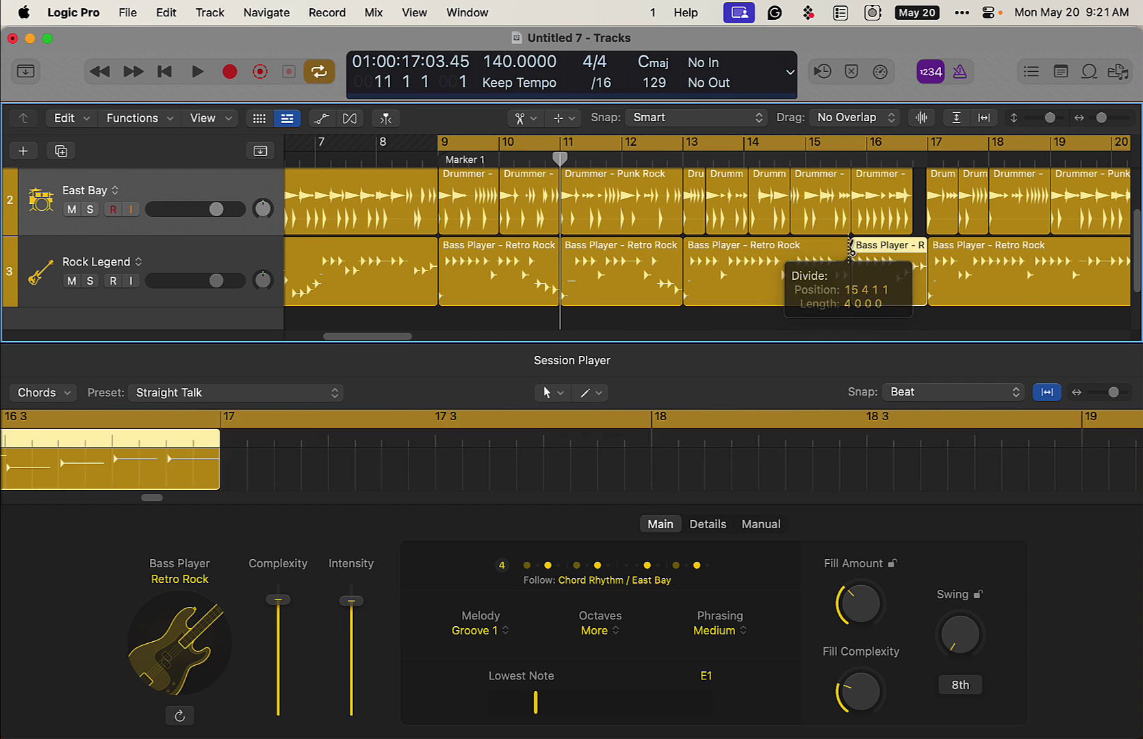
pyautogui.click(702, 256)
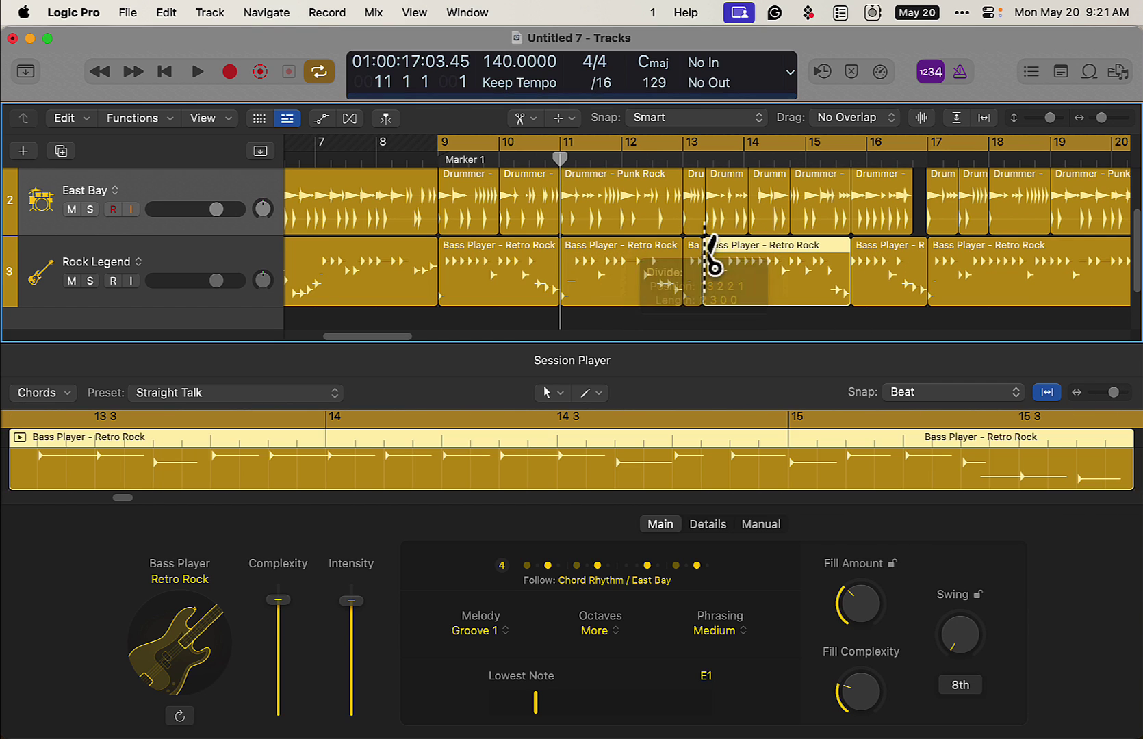
pyautogui.click(742, 271)
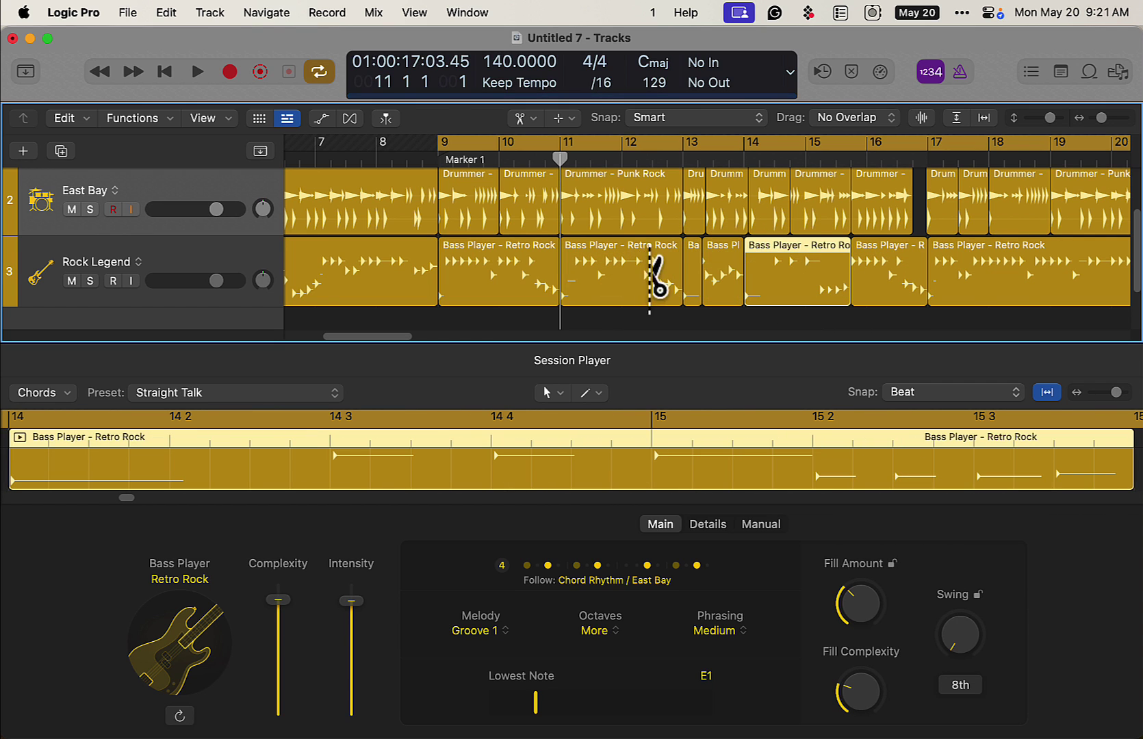
pyautogui.press('t')
pyautogui.press('t')
pyautogui.click(531, 277)
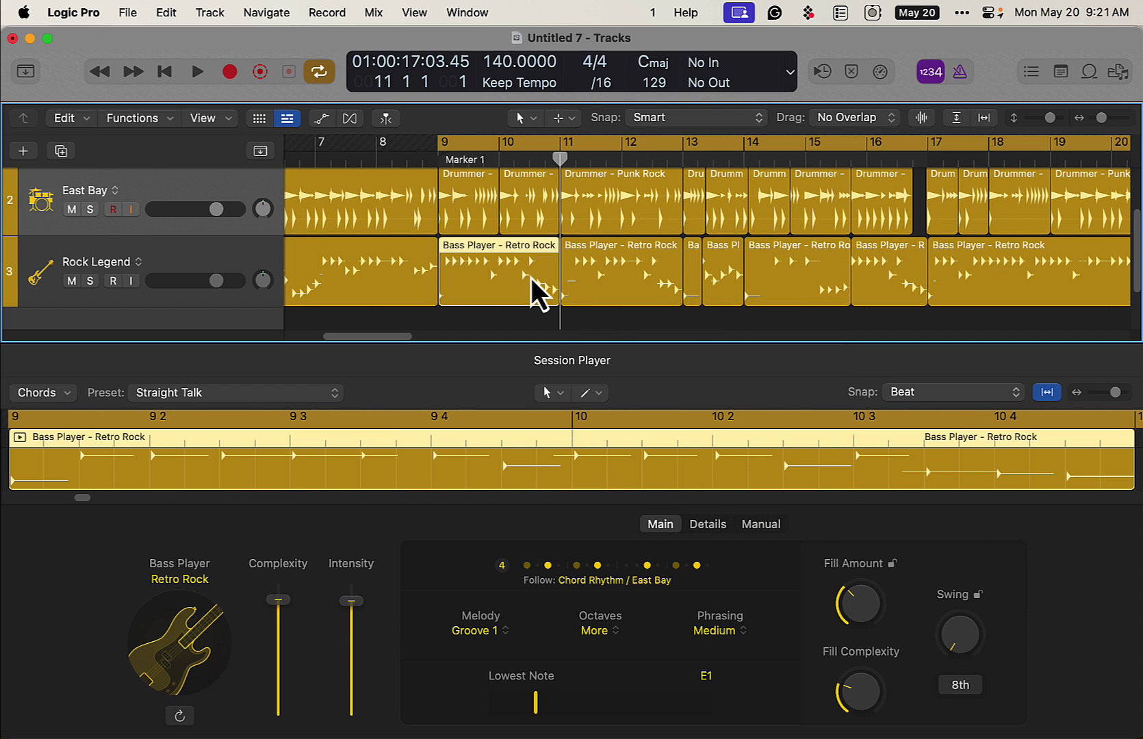
# Raise the bar-11 bass piece's lowest note to E2 and increase fill amount on the bar-11 and bar-13 pieces.
pyautogui.click(610, 295)
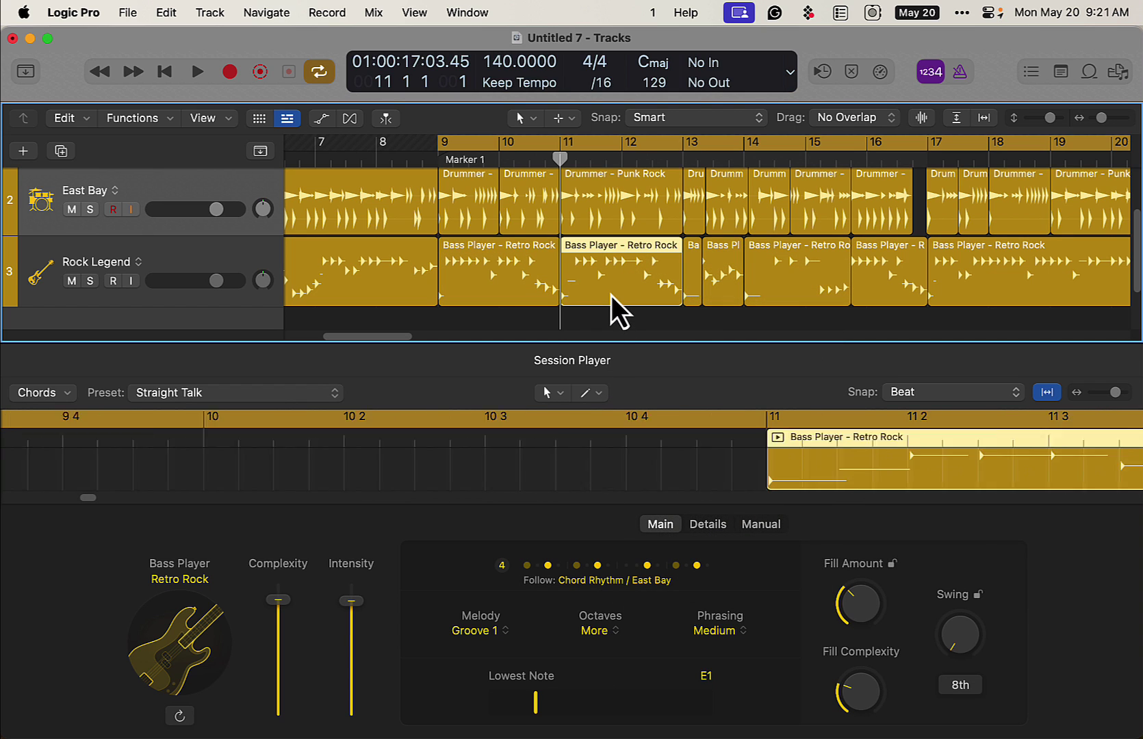
pyautogui.moveTo(547, 698); pyautogui.dragTo(639, 695)
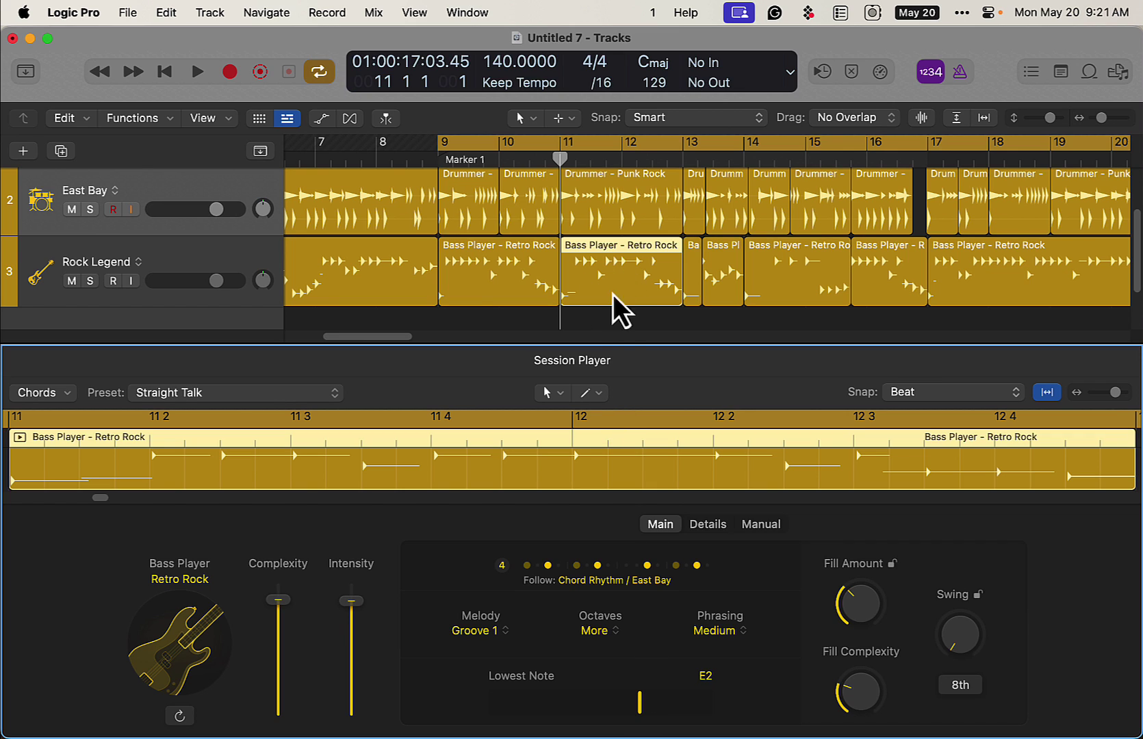
pyautogui.moveTo(858, 602); pyautogui.dragTo(844, 493)
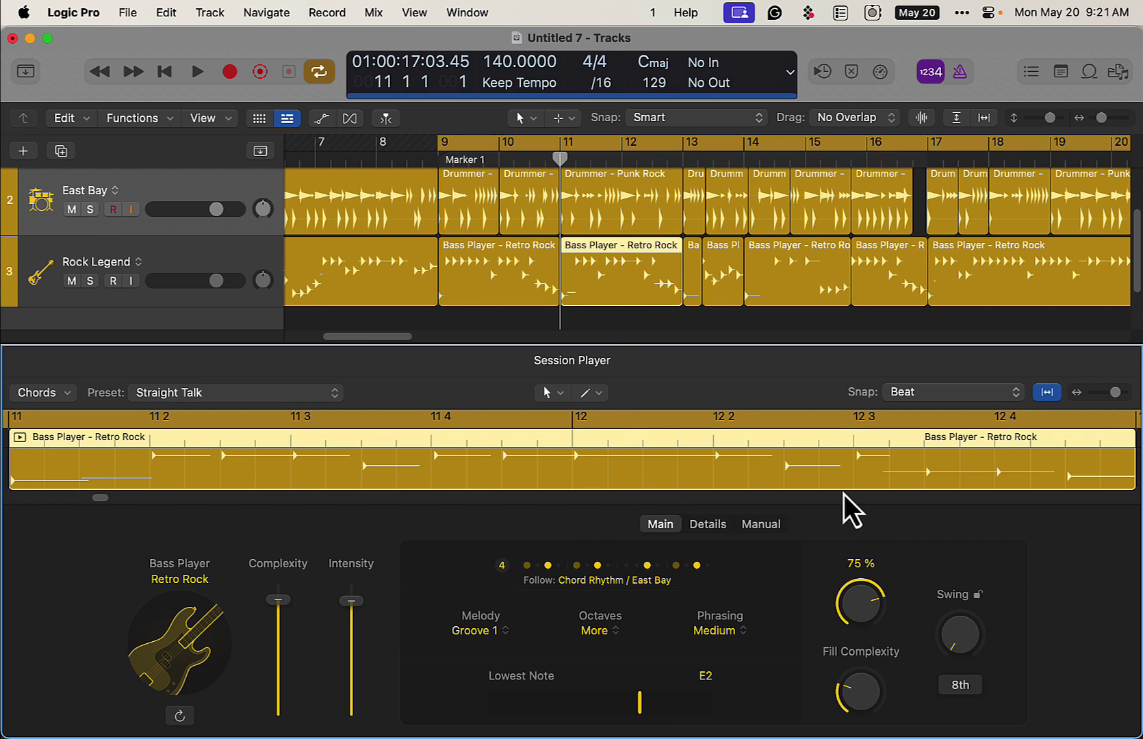
pyautogui.click(693, 297)
pyautogui.moveTo(854, 556); pyautogui.dragTo(846, 537)
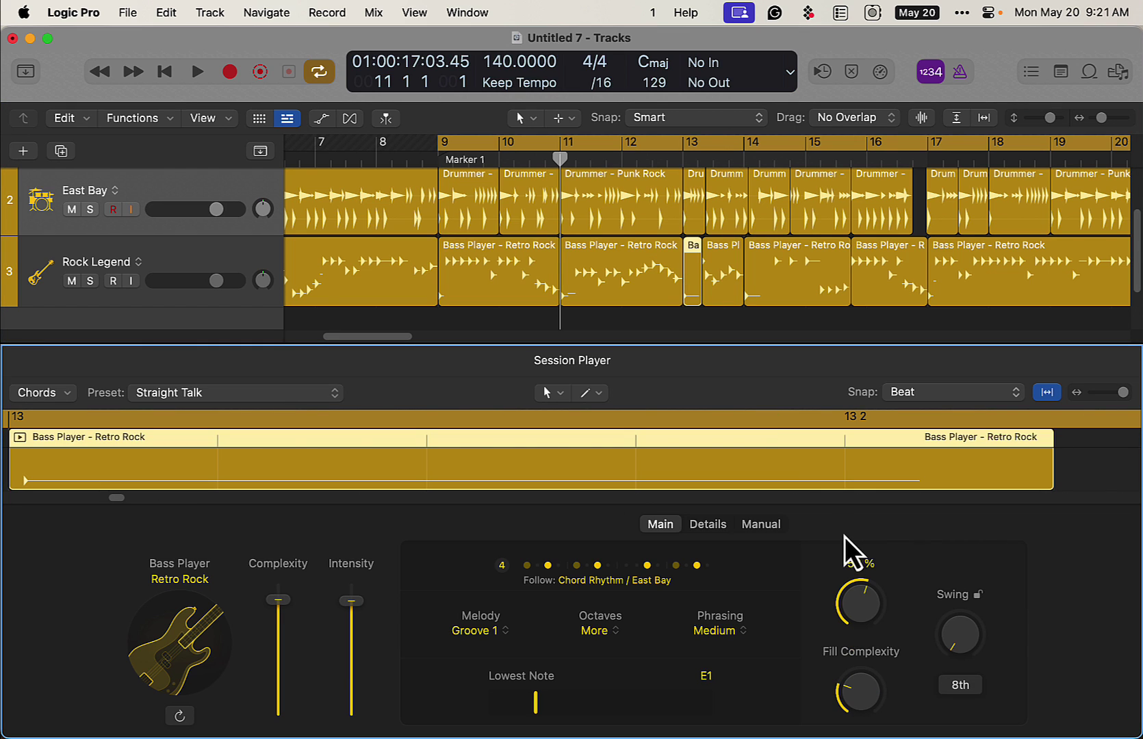
# Lower the bar-13 bass region's lowest note to B0 and set Fill Complexity to 42%.
pyautogui.click(720, 291)
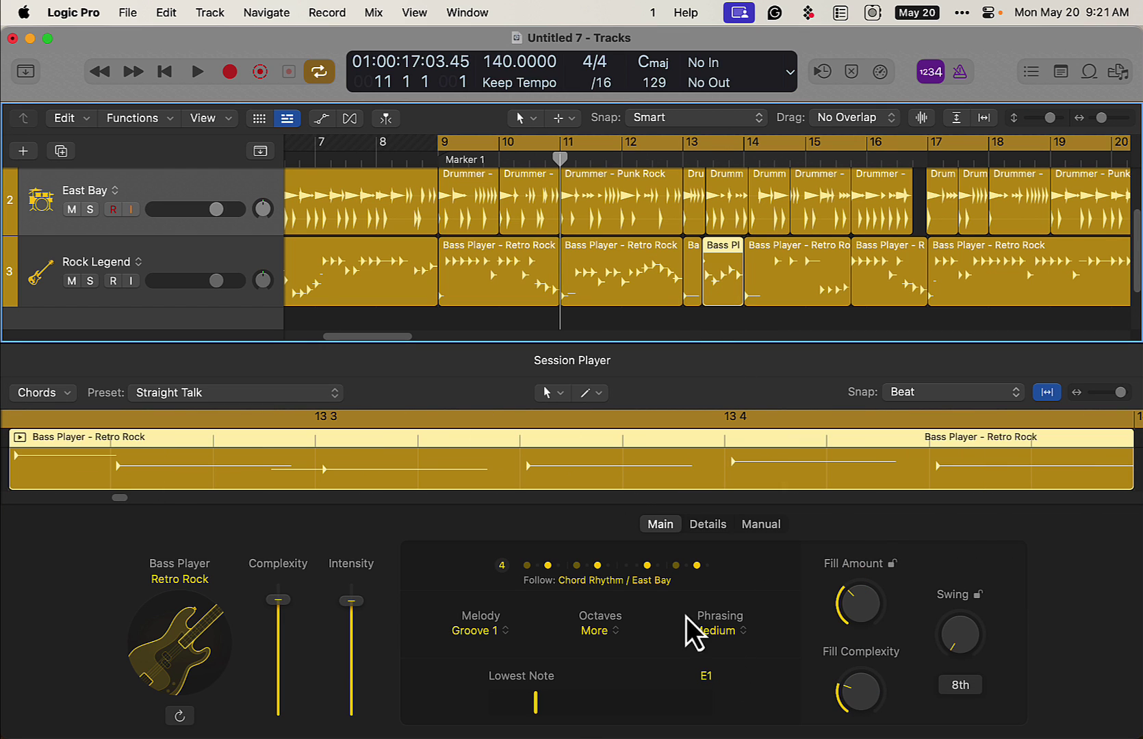
pyautogui.moveTo(535, 702); pyautogui.dragTo(454, 710)
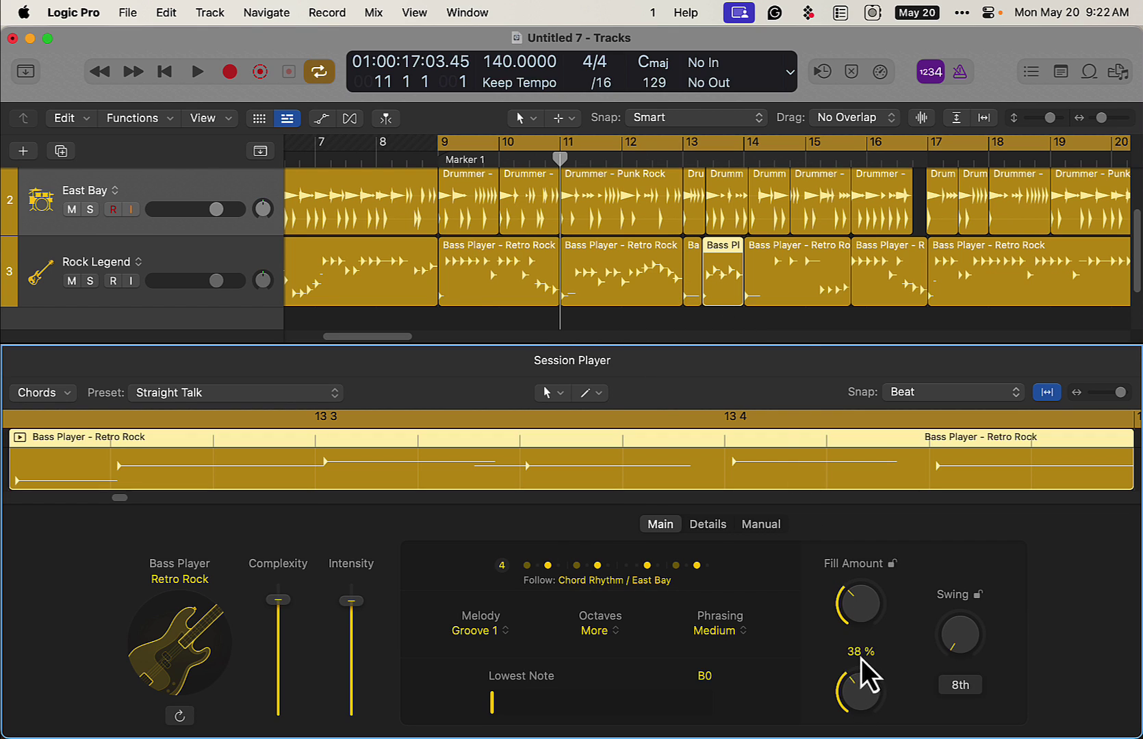
pyautogui.moveTo(861, 659); pyautogui.dragTo(861, 604)
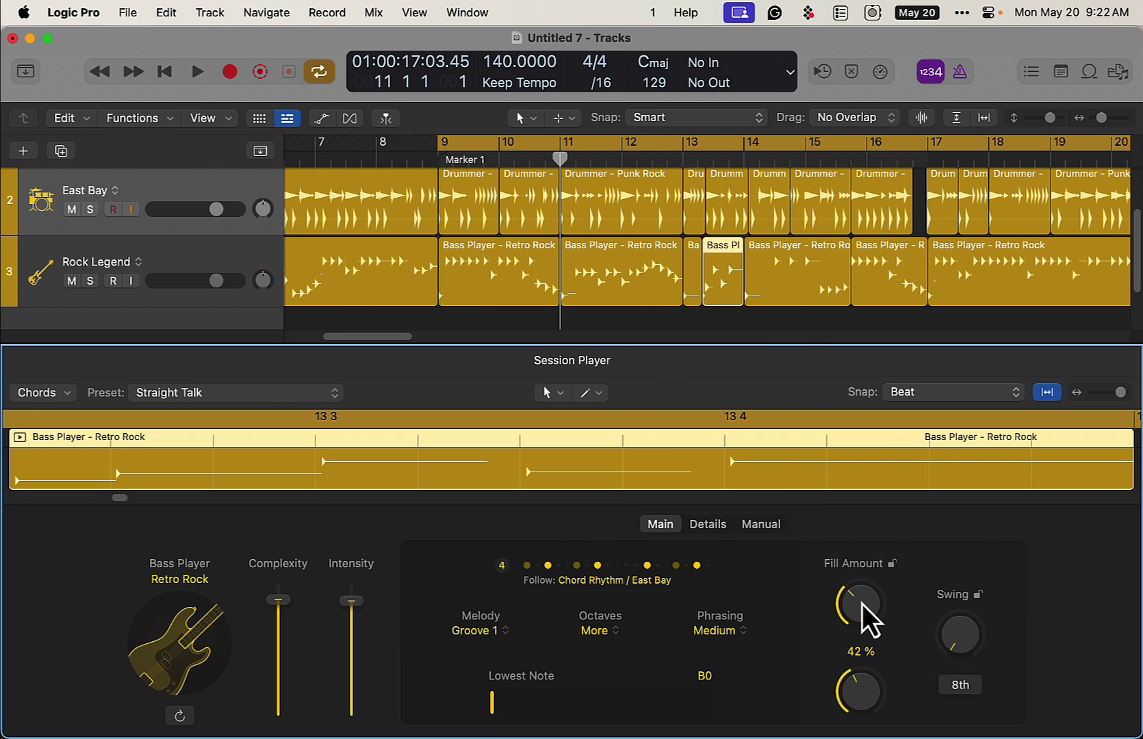
# Switch the bar-14 bass region to rhythm pattern 3 with Fill Complexity about 51%.
pyautogui.click(787, 302)
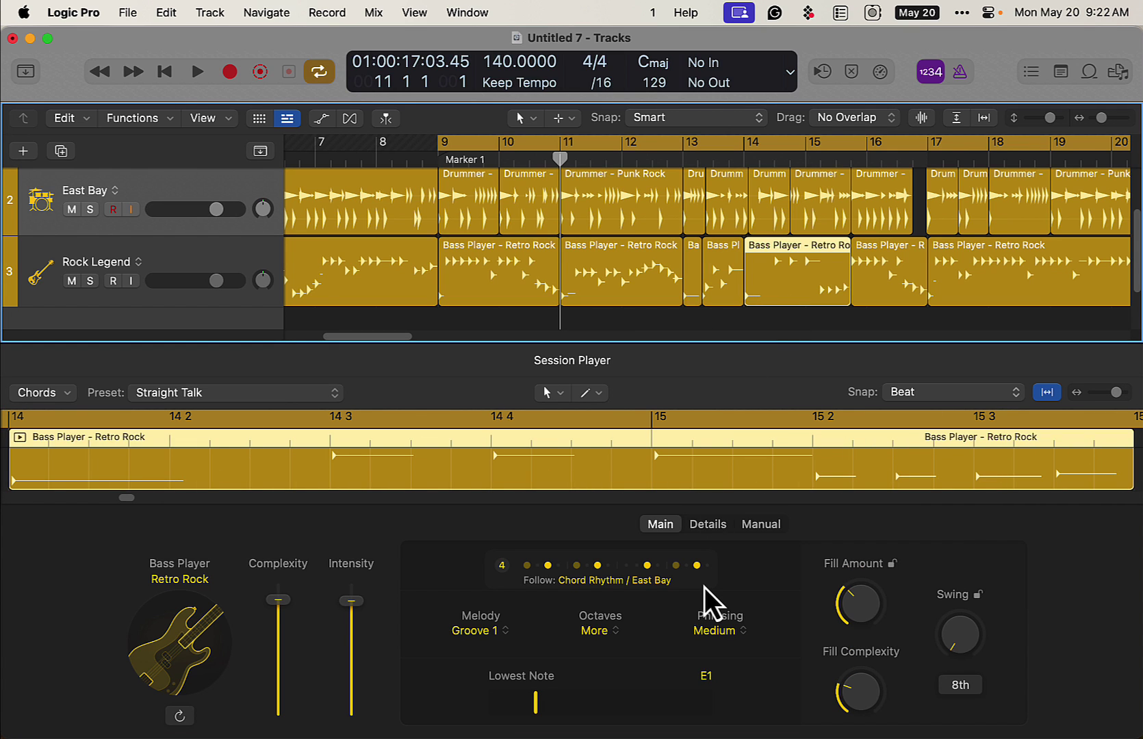
pyautogui.click(671, 579)
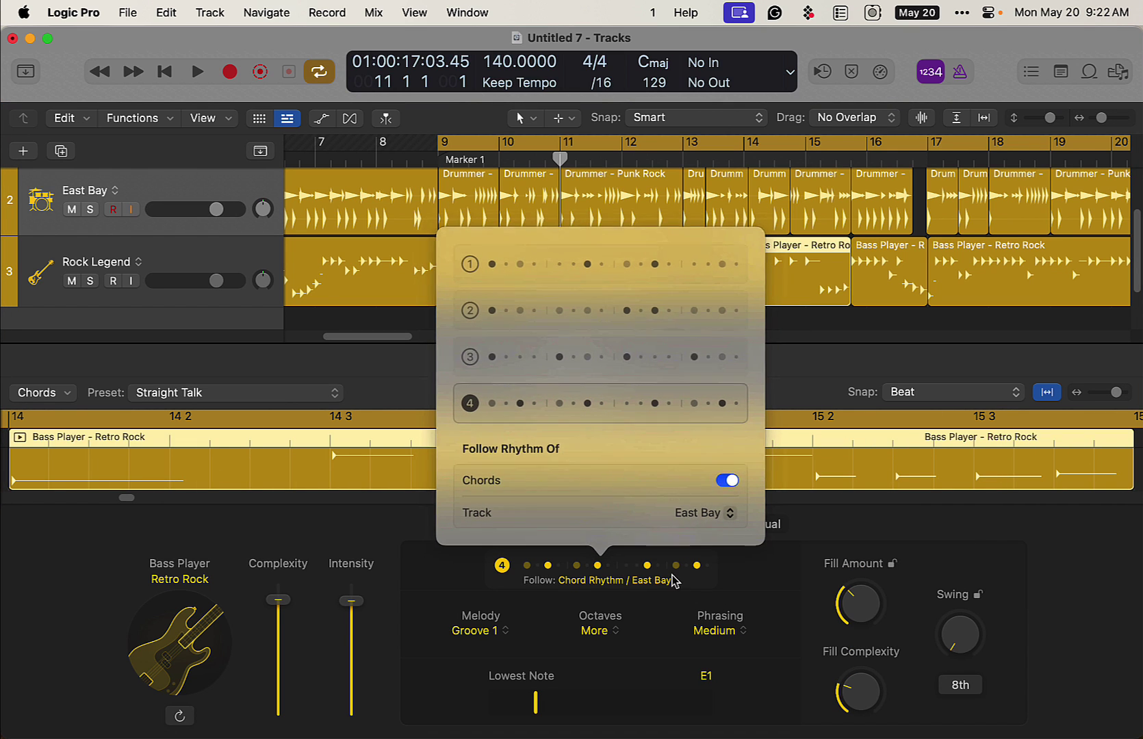
pyautogui.click(615, 358)
pyautogui.click(828, 363)
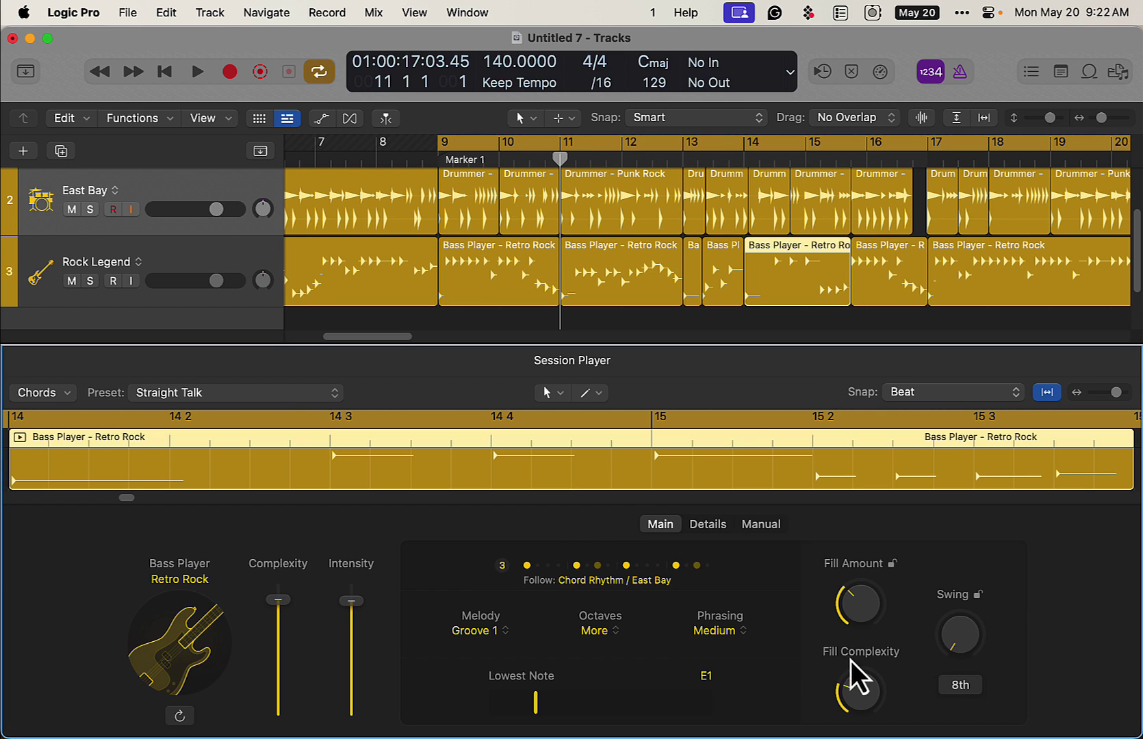
pyautogui.moveTo(855, 697); pyautogui.dragTo(856, 634)
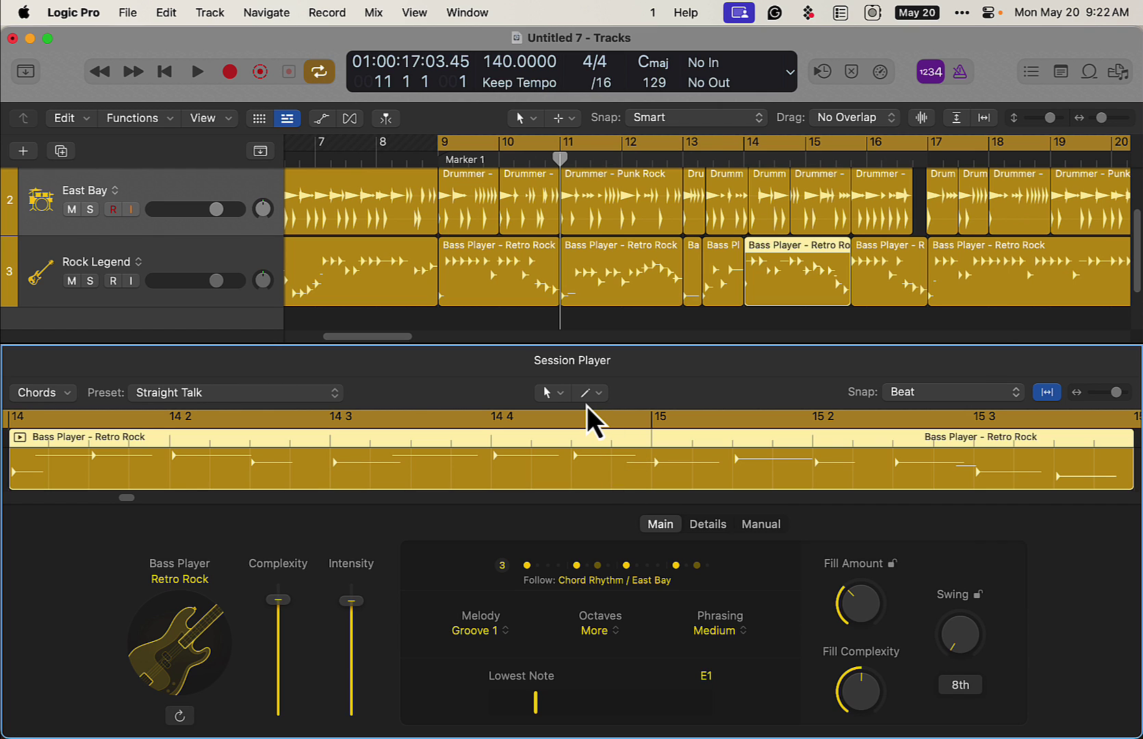
# Play the drums and bass to hear the bass changes, then shift the loop to roughly bars 11–20.
pyautogui.press('space')
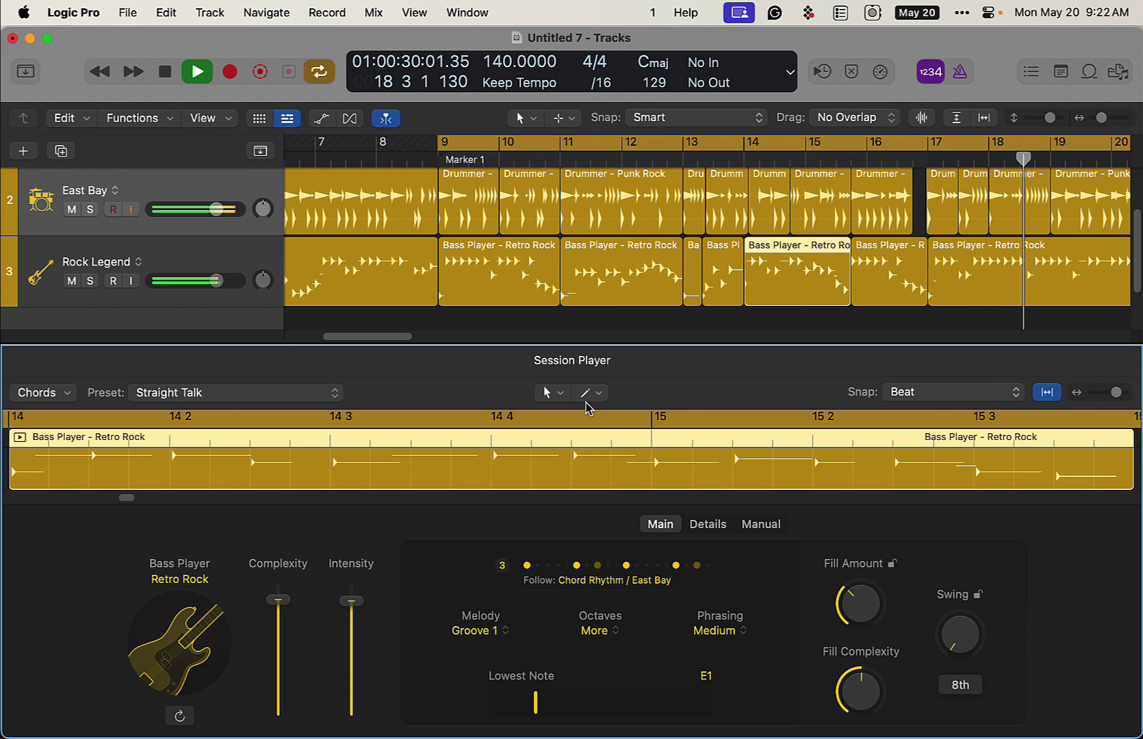
pyautogui.press('space')
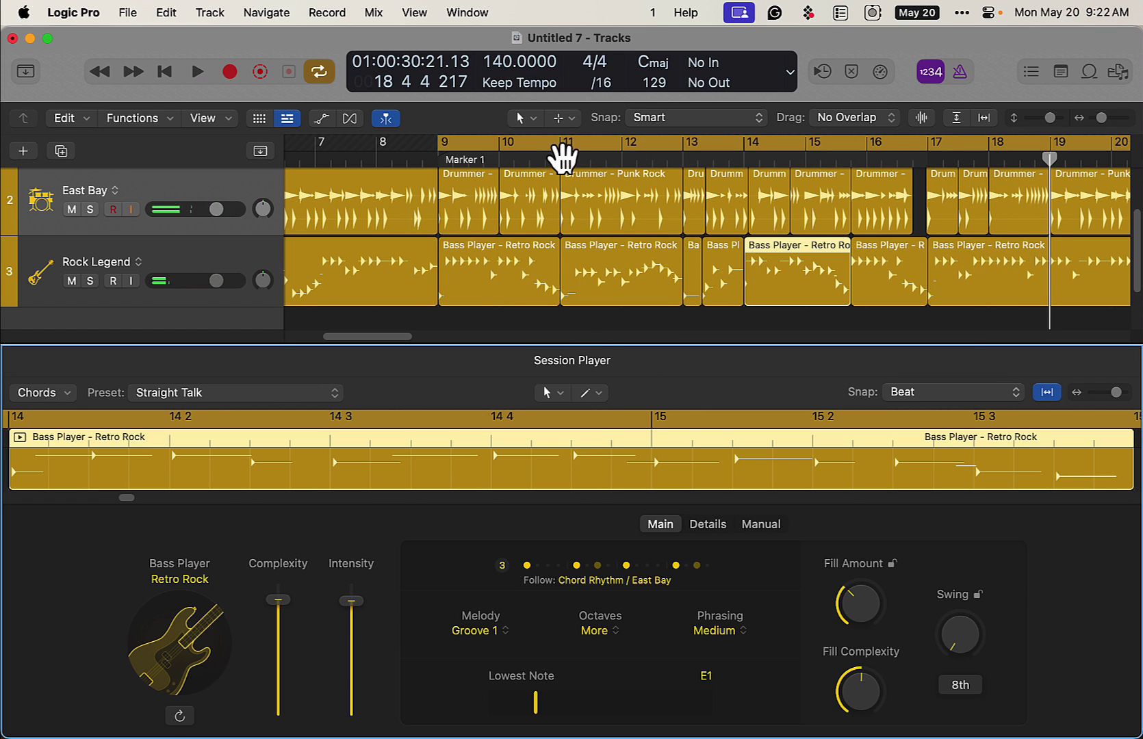
pyautogui.moveTo(561, 156); pyautogui.dragTo(688, 156)
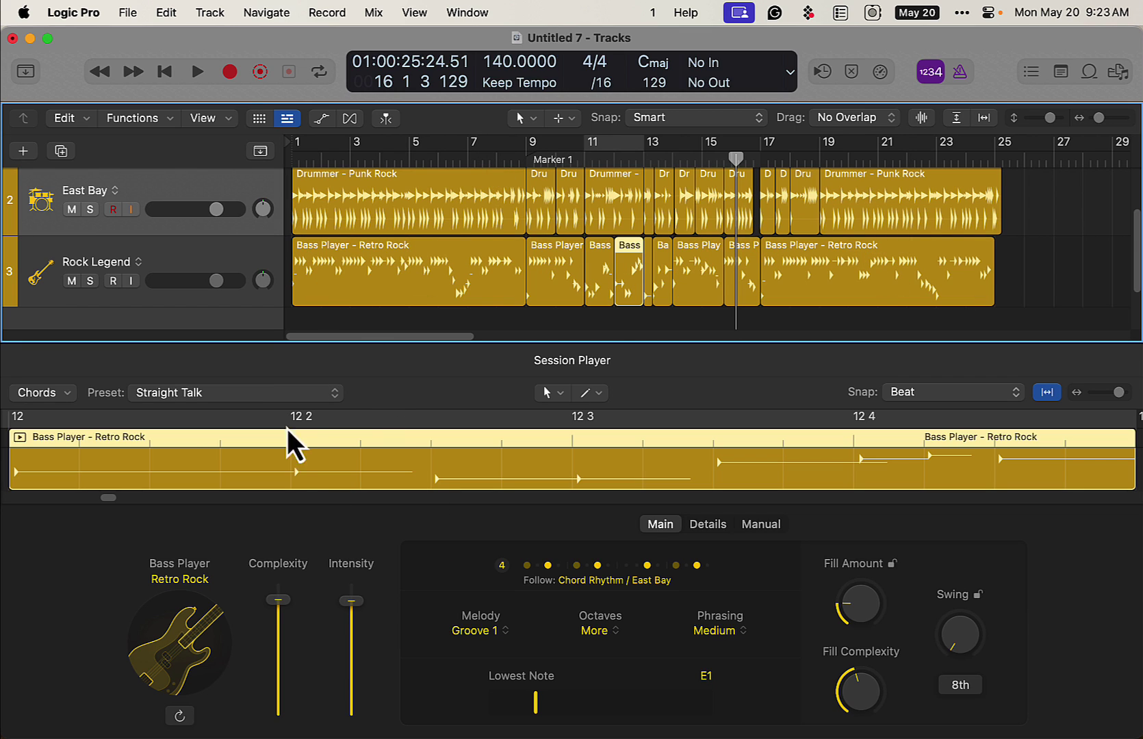
# Set the East Bay drummer regions to Funk Rock style and play a loop of bars 11–17.
pyautogui.click(171, 199)
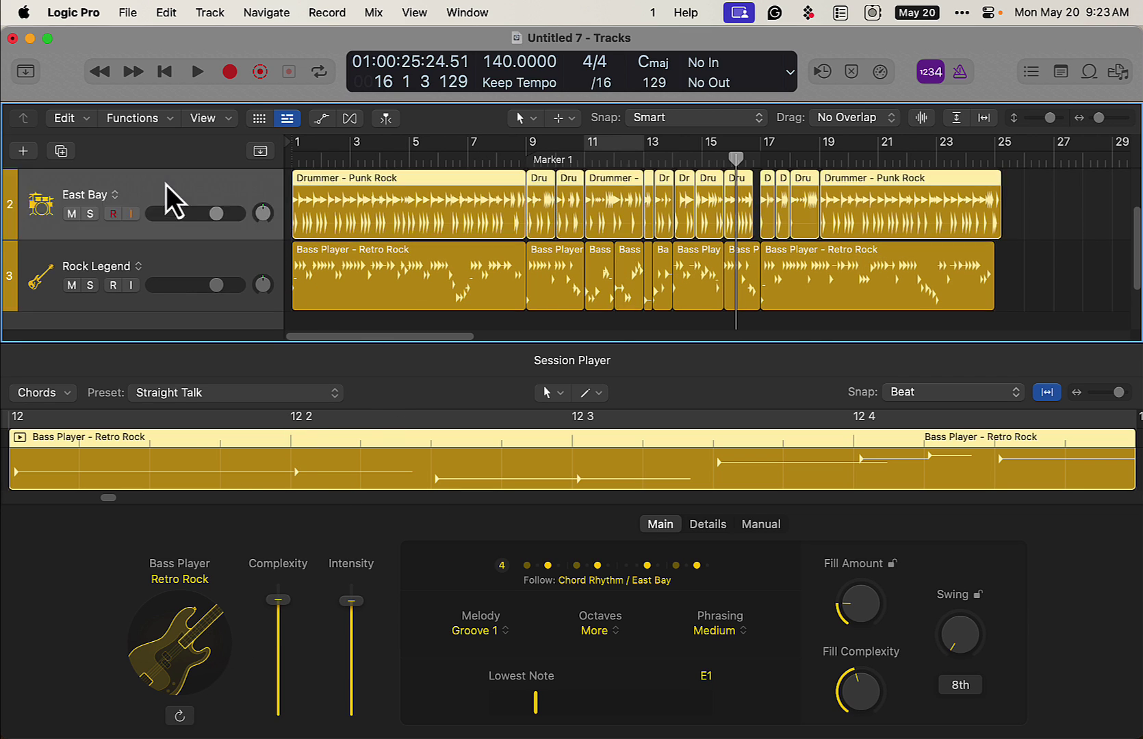
pyautogui.click(204, 578)
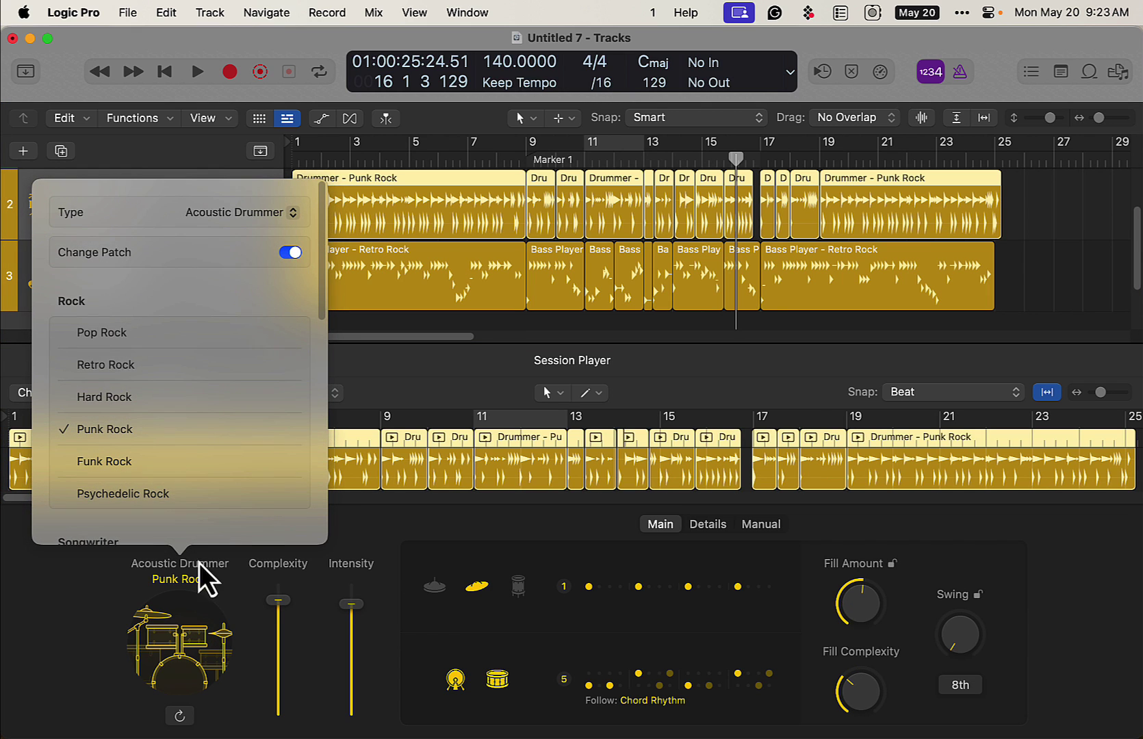
pyautogui.scroll(-2, 199, 453)
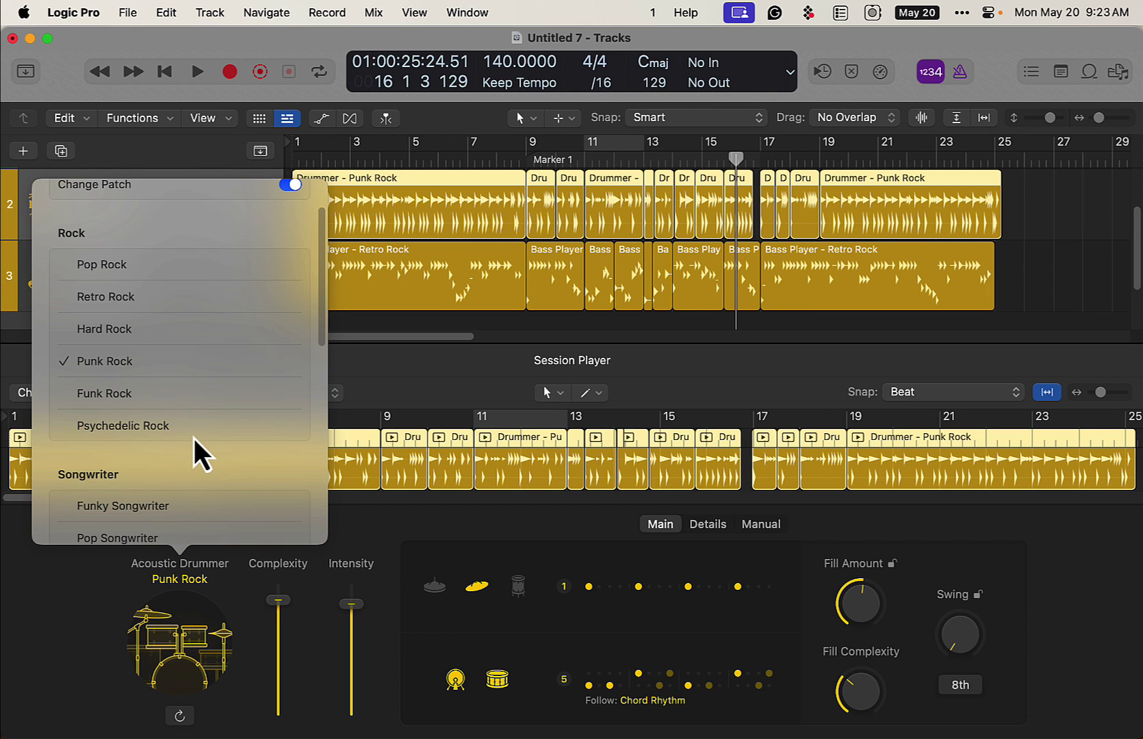
pyautogui.click(123, 401)
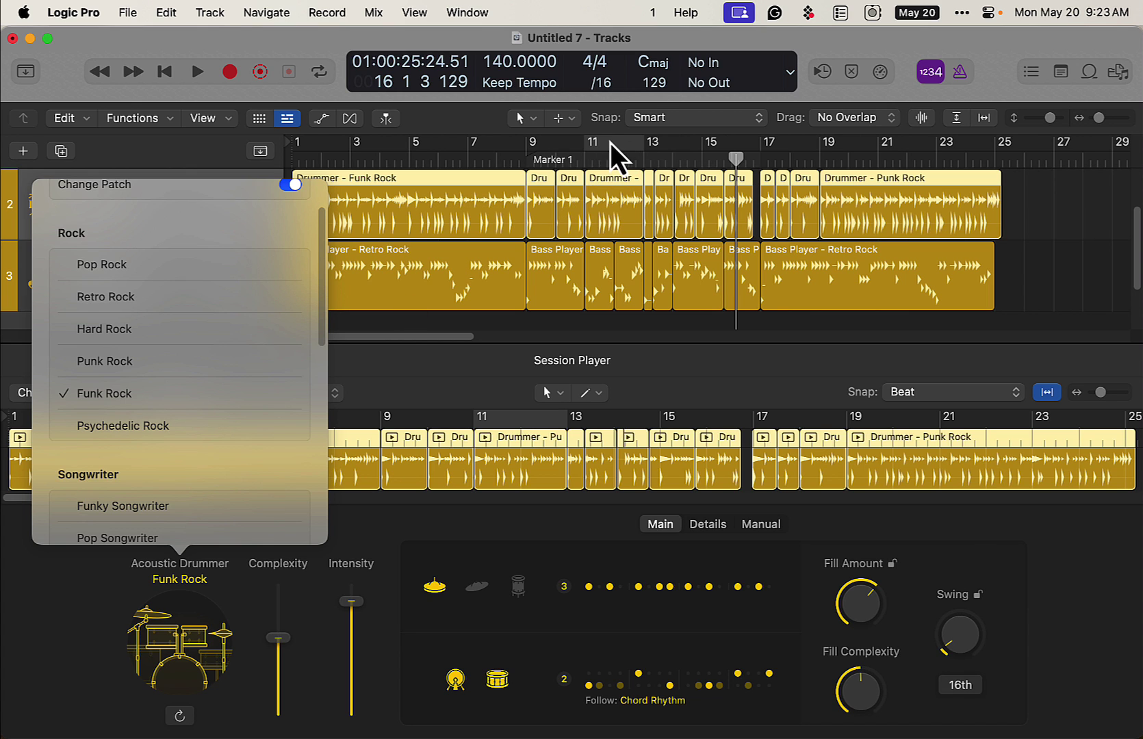
pyautogui.moveTo(611, 152); pyautogui.dragTo(760, 165)
pyautogui.press('space')
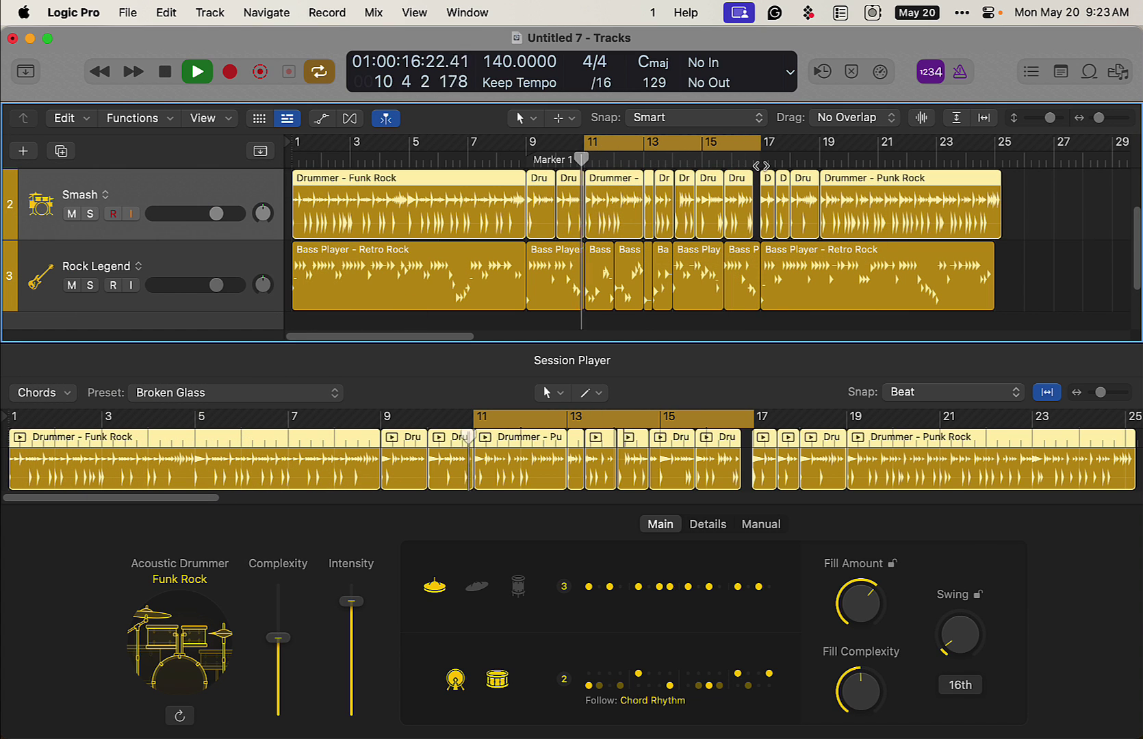
# Mute the Rock Legend bass, play the Funk Rock drums alone, then stop and unmute the bass.
pyautogui.click(71, 285)
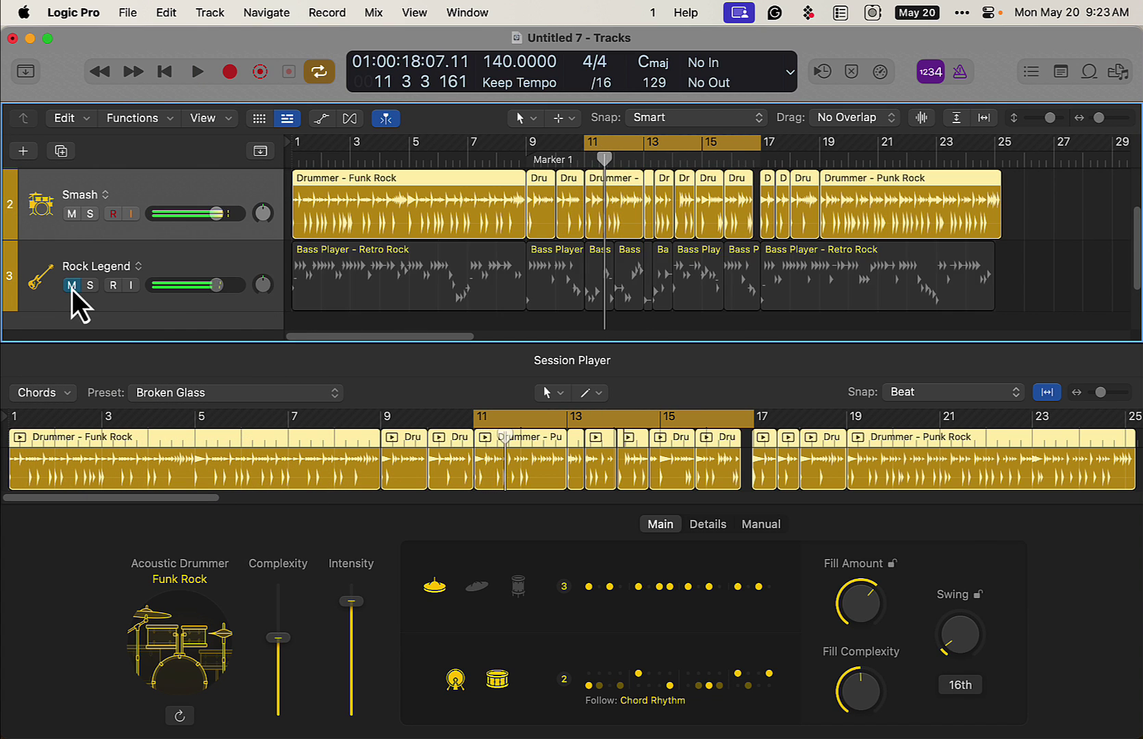
pyautogui.press('space')
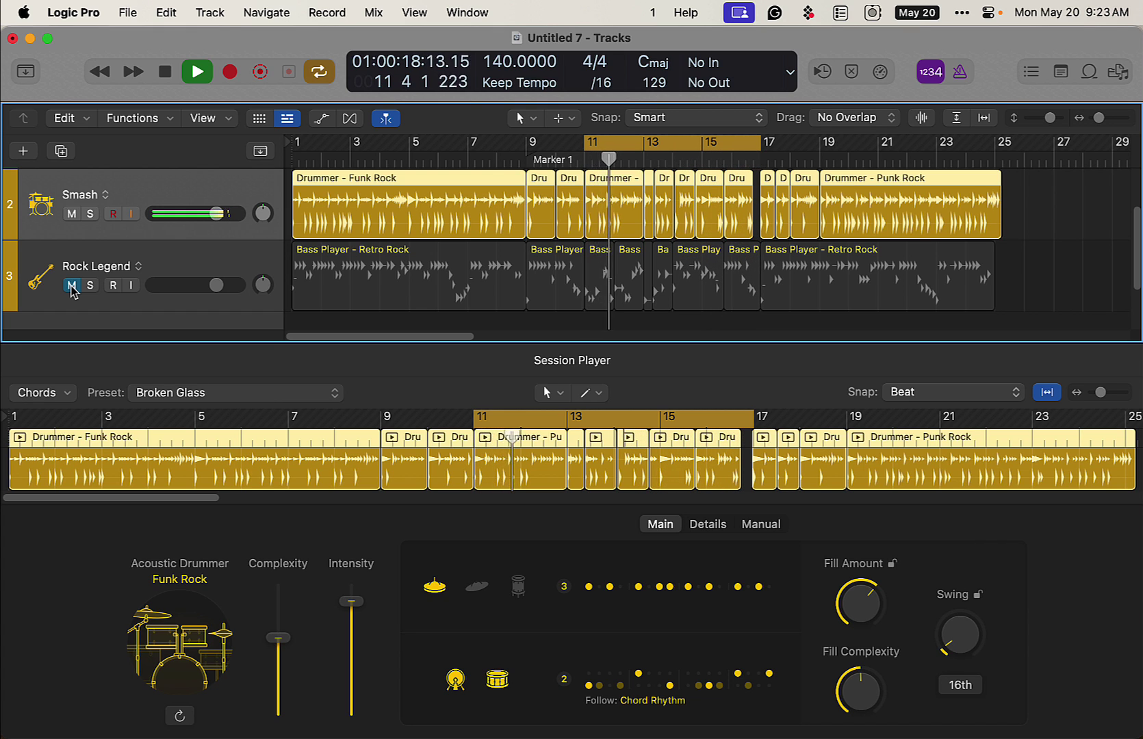
pyautogui.press('space')
pyautogui.click(72, 285)
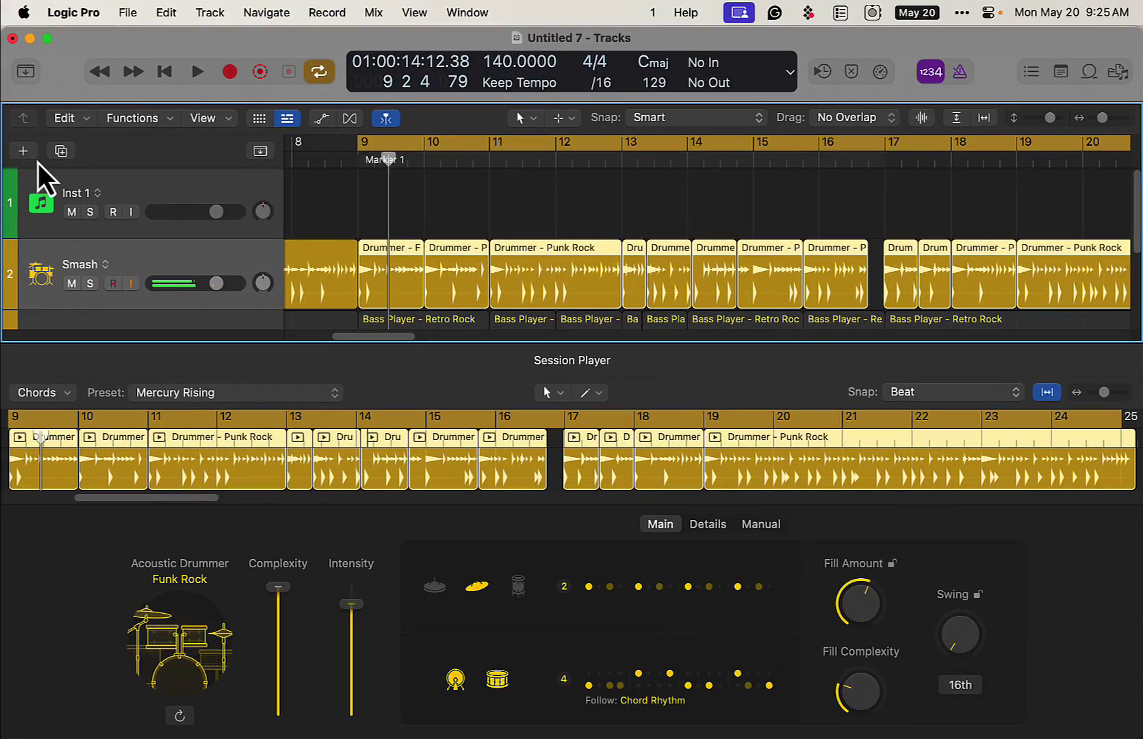
# Create a Session Player Percussionist track in Latin style and start playback to hear it.
pyautogui.click(26, 154)
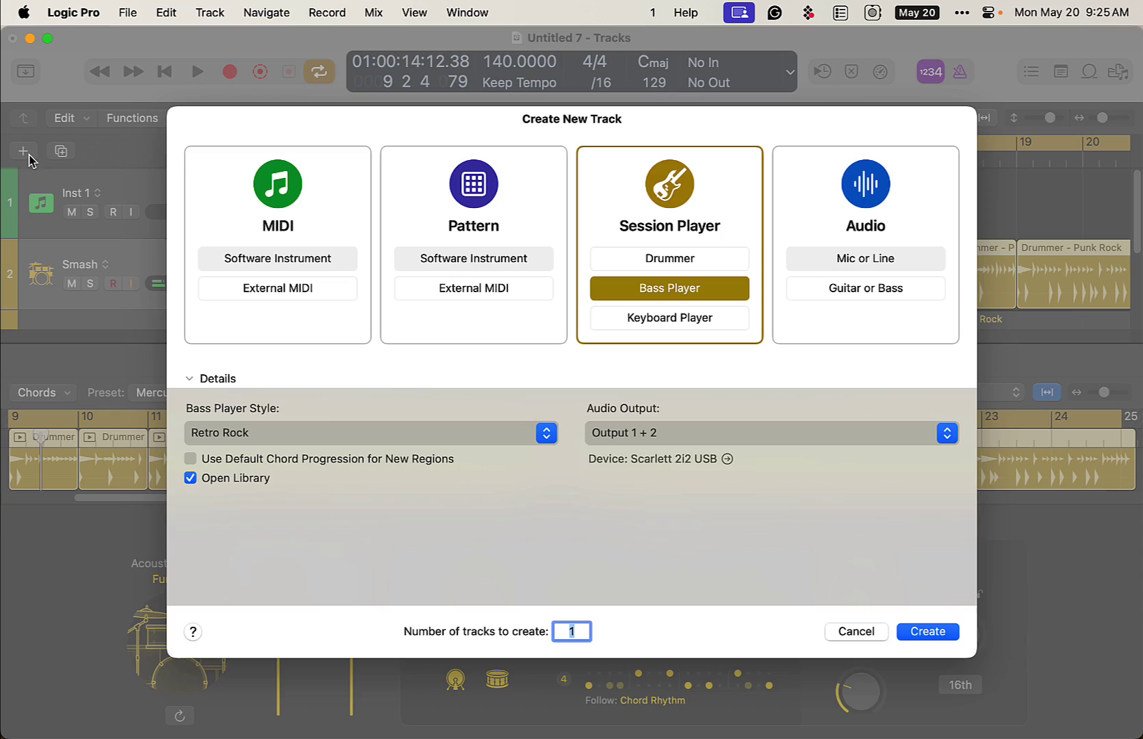
pyautogui.click(672, 264)
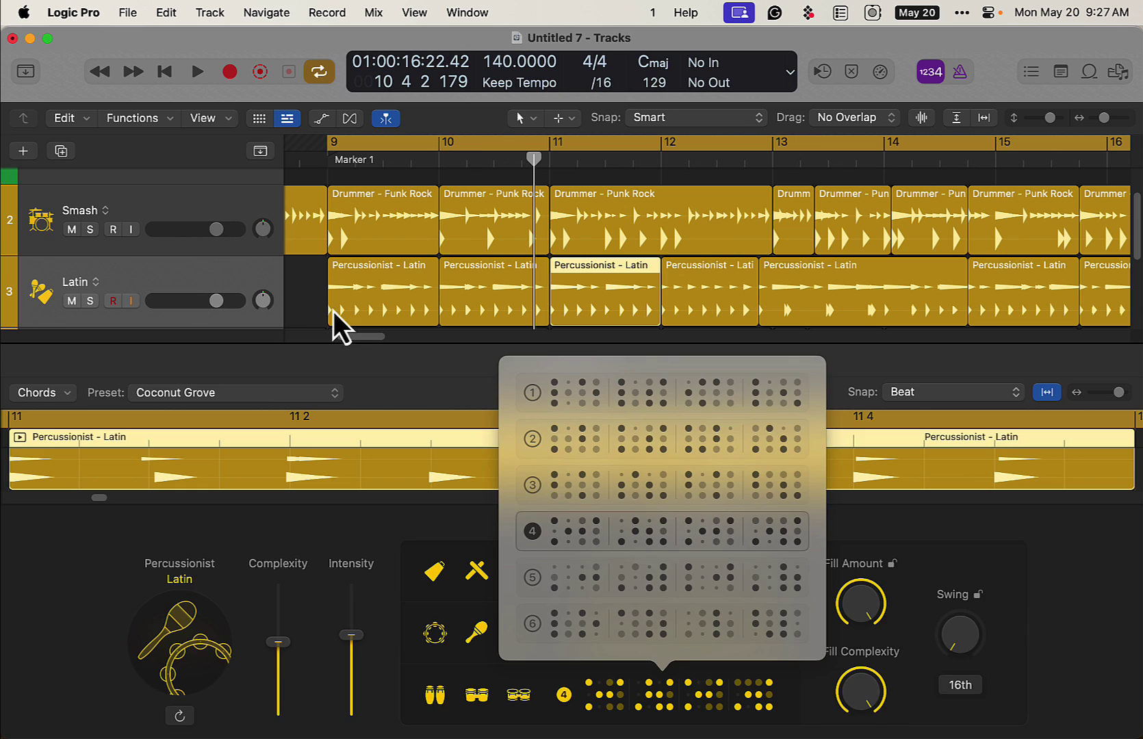
pyautogui.click(306, 306)
pyautogui.press('space')
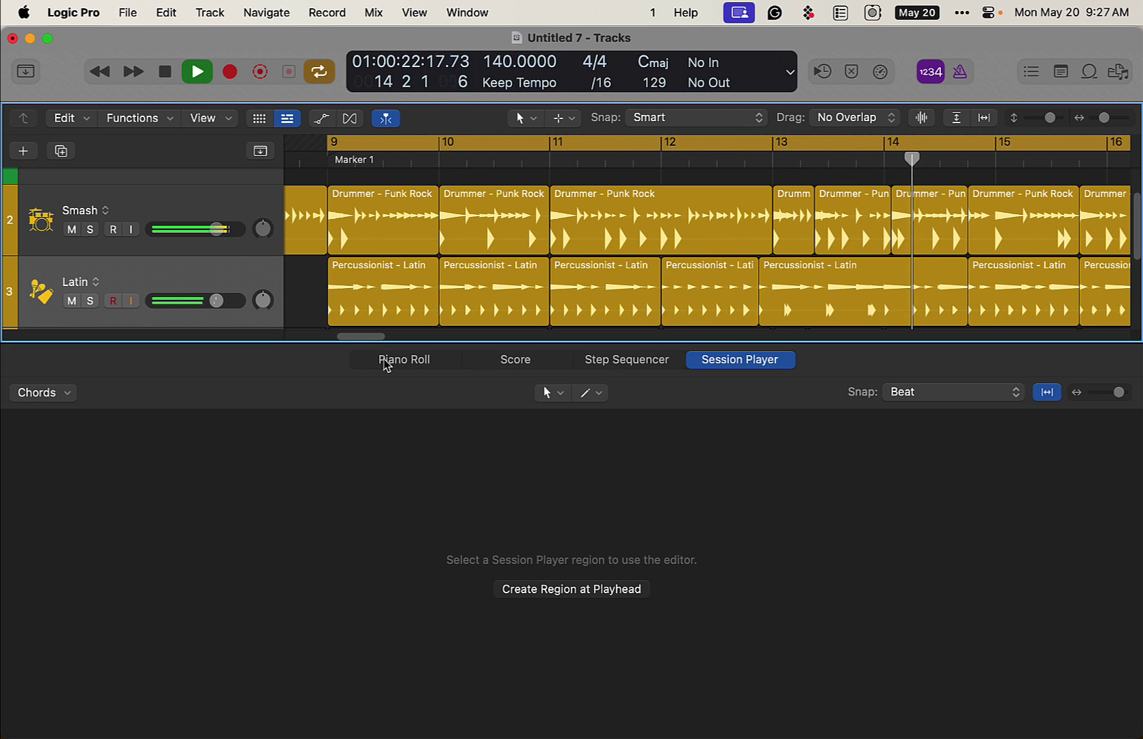
# Stop playback, hide the Session Player editor, unmute Punchy Bottom and play all tracks together.
pyautogui.press('space')
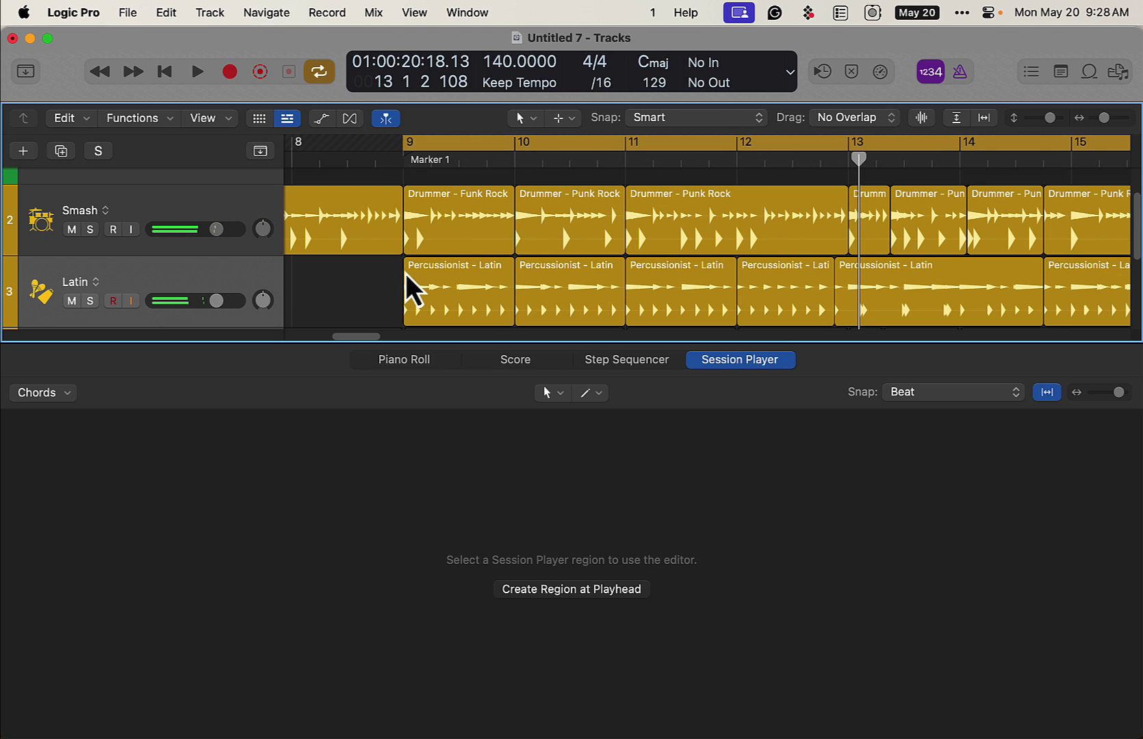
pyautogui.press('e')
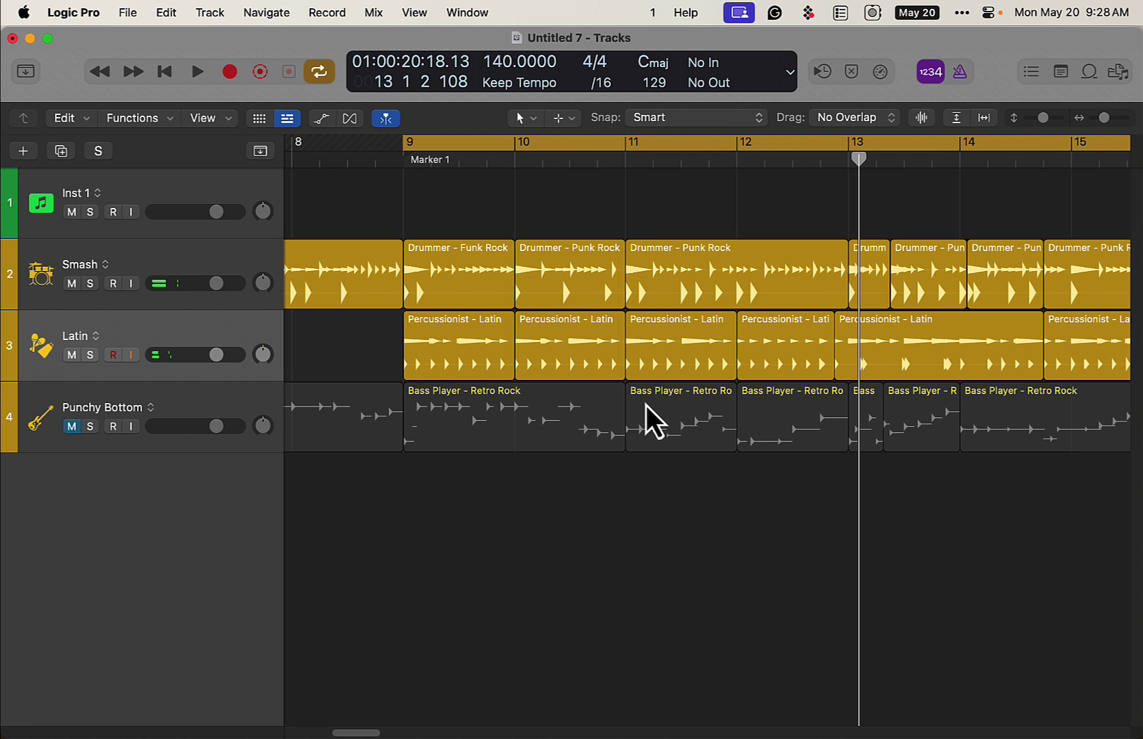
pyautogui.click(75, 426)
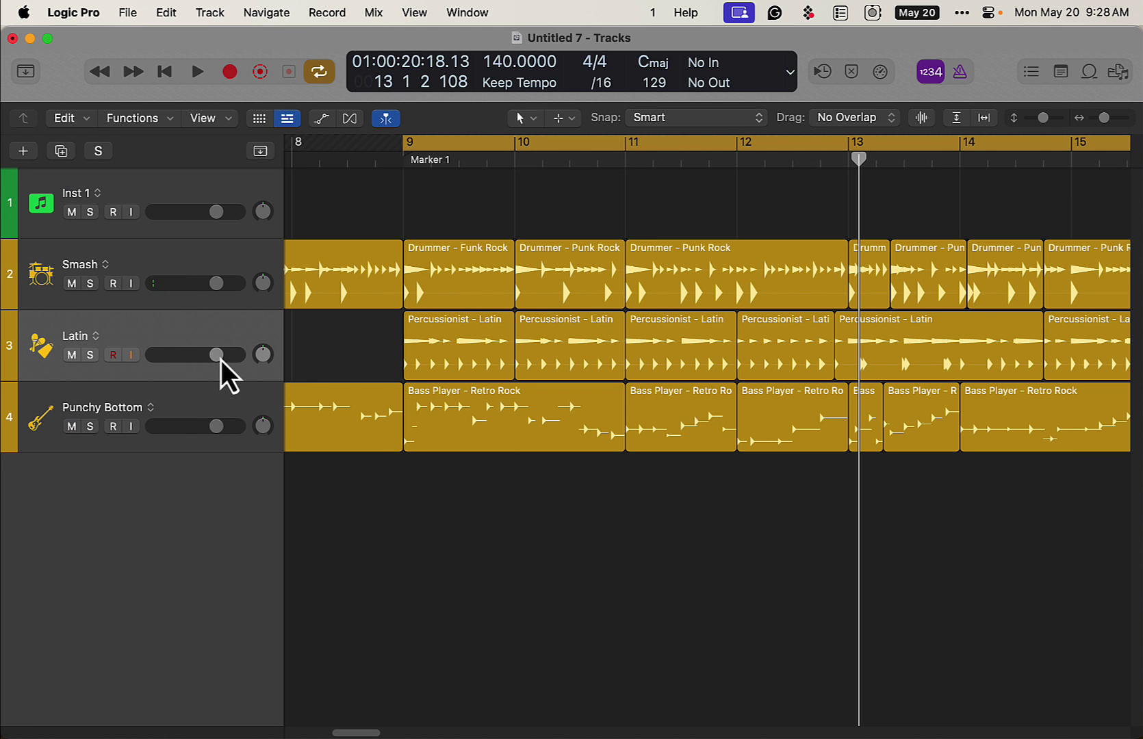
pyautogui.click(407, 399)
pyautogui.press('space')
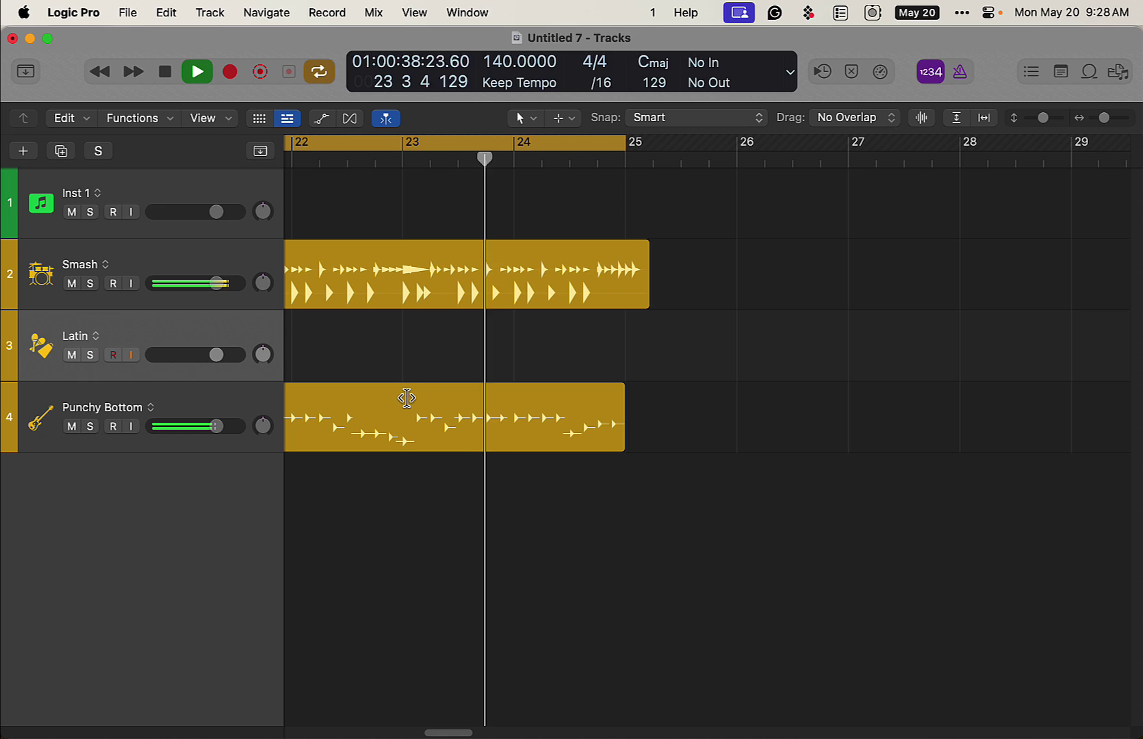
# Turn looping off to play to the song's end, then stop and re-enable the loop from bar 9.
pyautogui.click(408, 149)
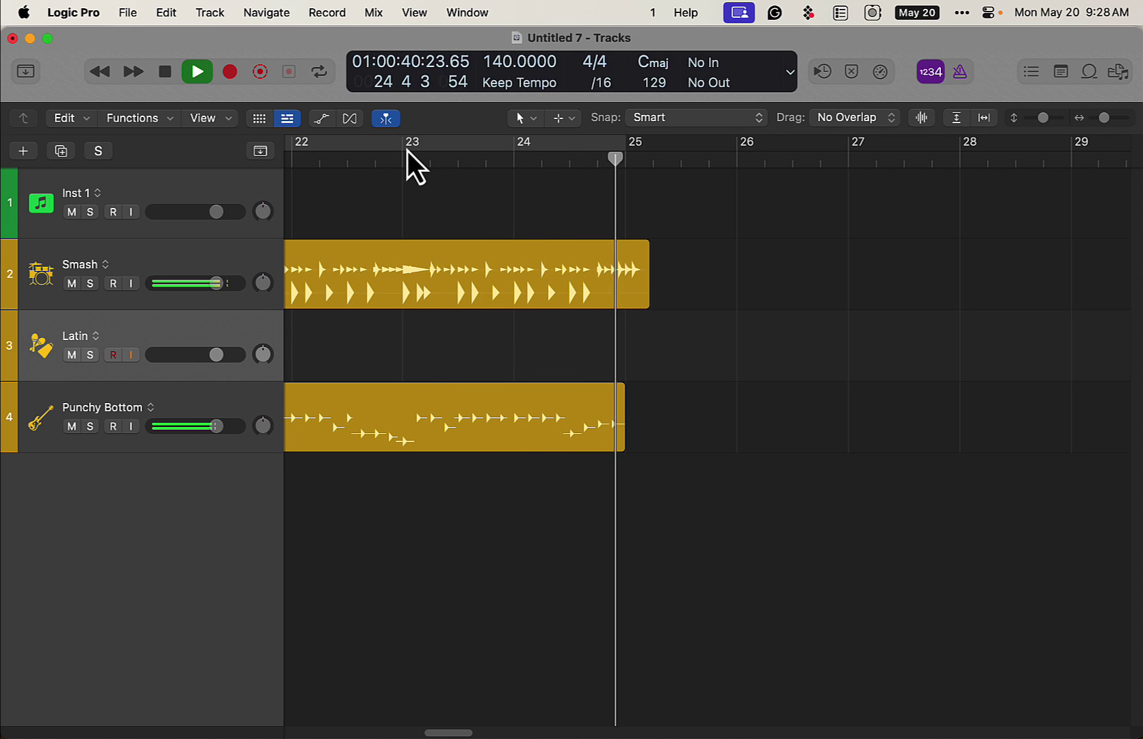
pyautogui.press('space')
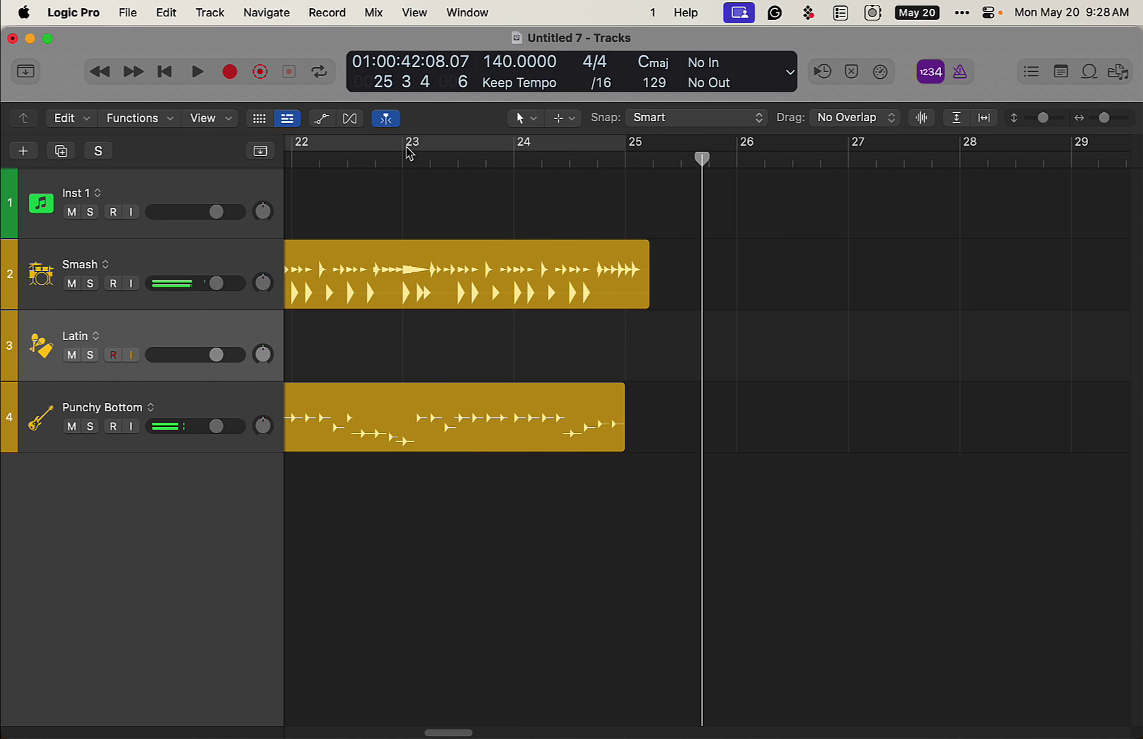
pyautogui.moveTo(448, 733); pyautogui.dragTo(366, 734)
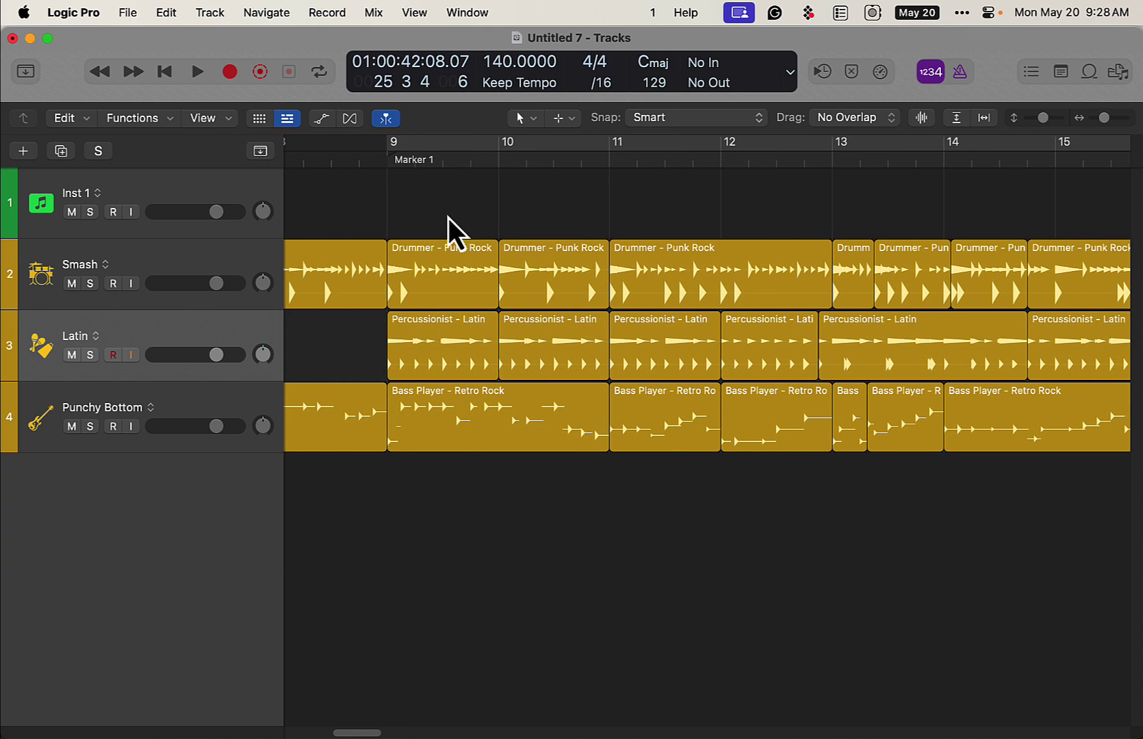
pyautogui.click(423, 148)
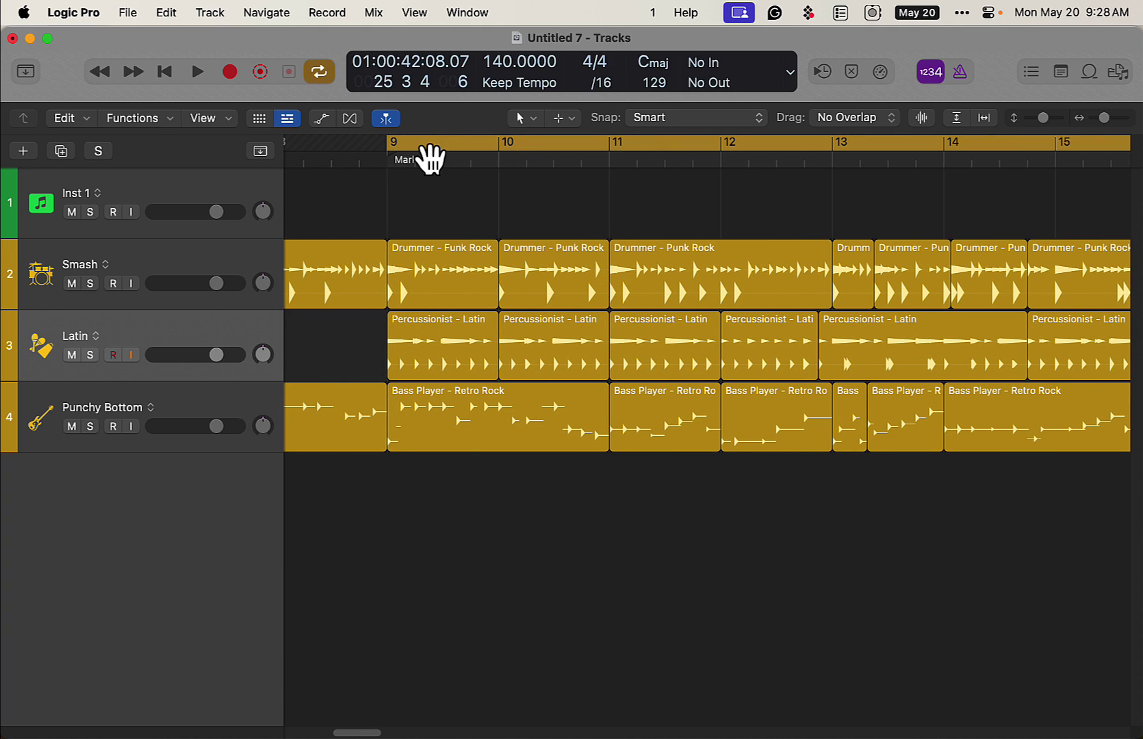